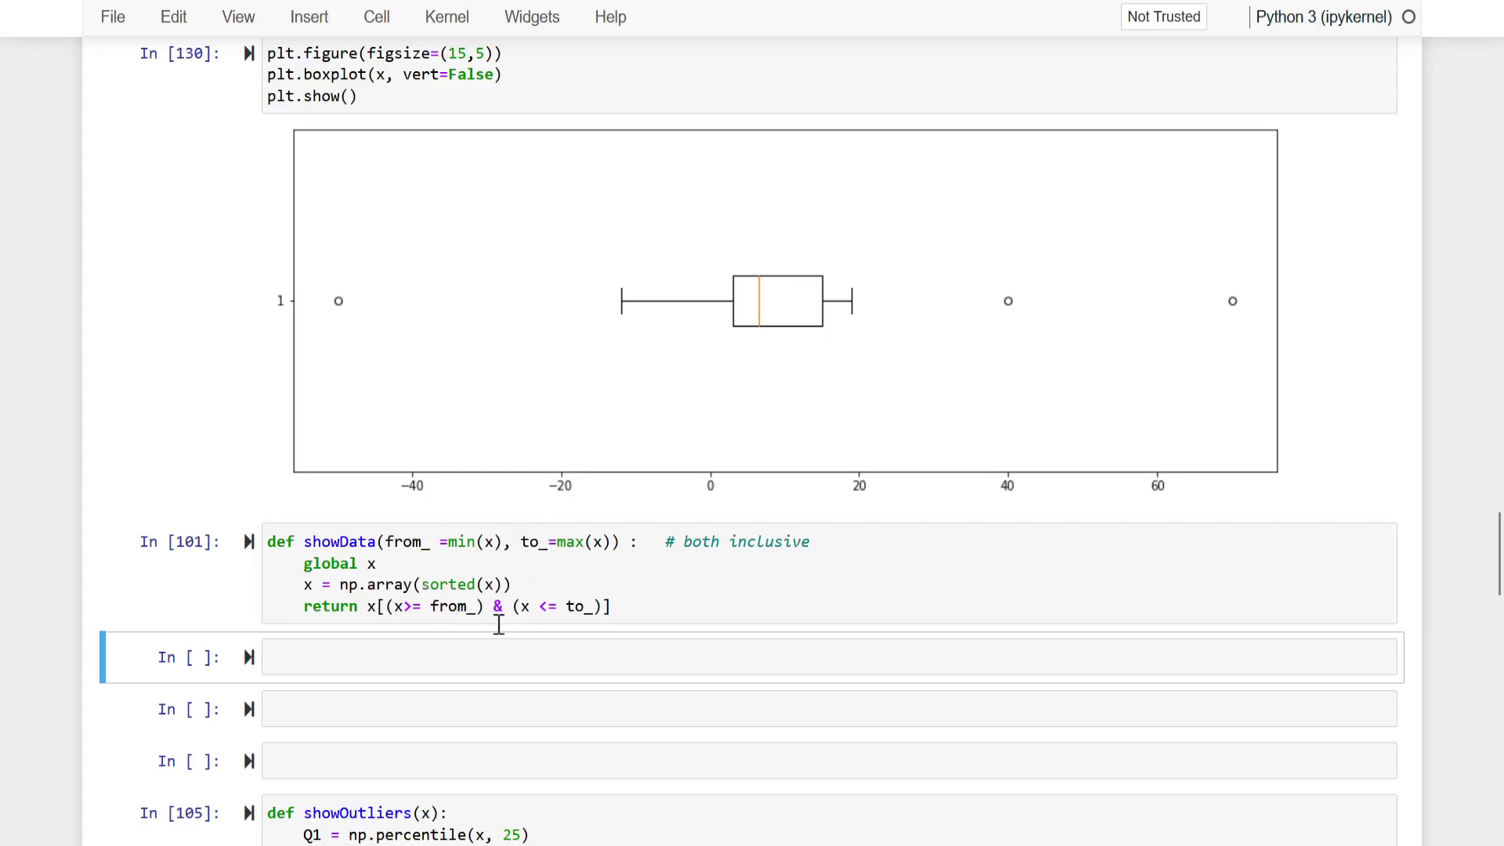
In the empty cell below the showData function, enter and run showData(np.percentile(x, 25)).
{"action": "left_click", "coordinate": [488, 662]}
{"action": "type", "text": "showData"}
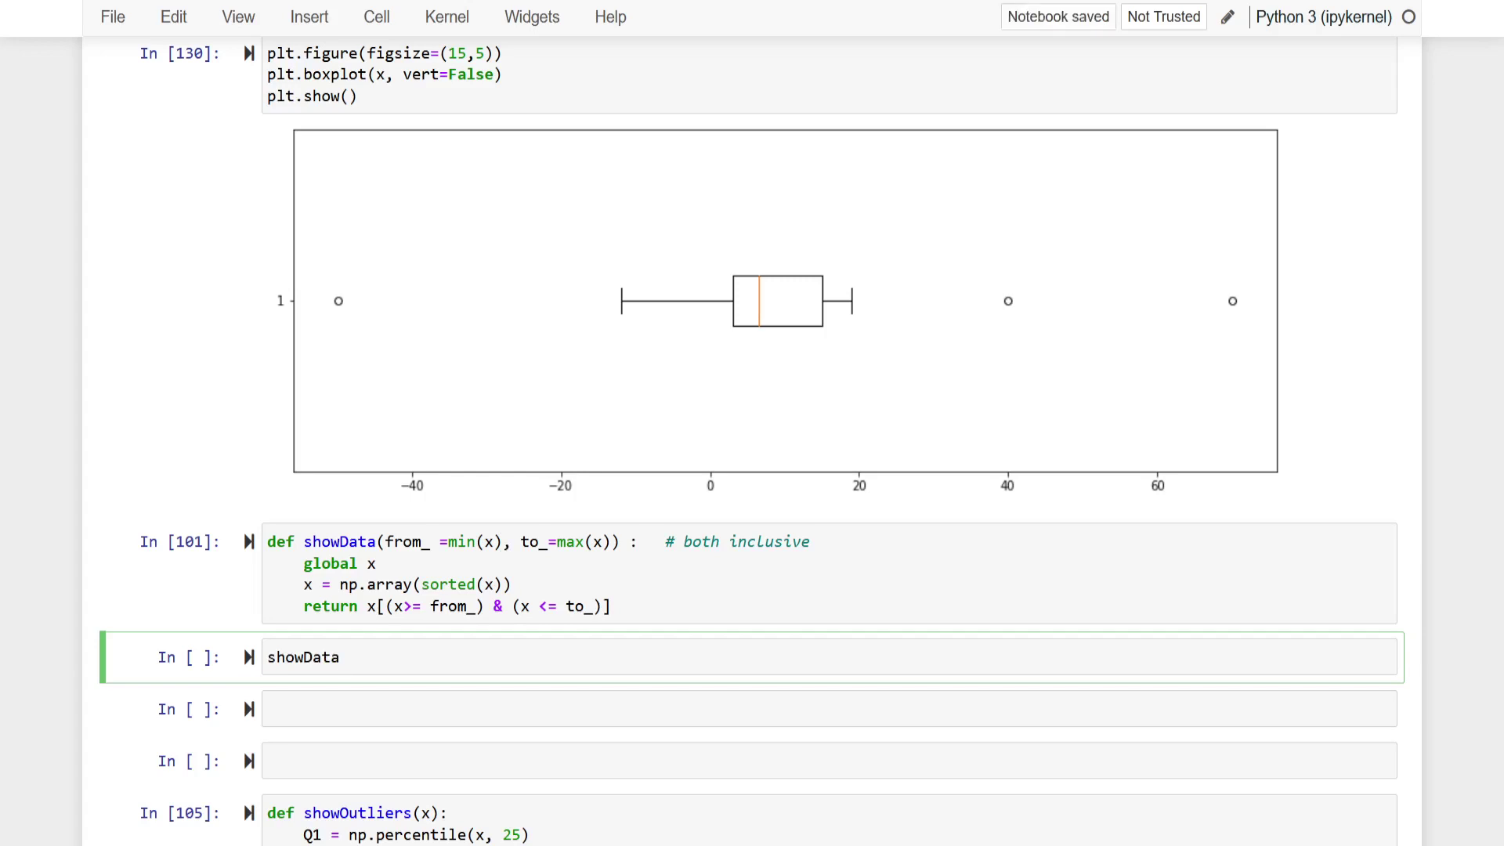
{"action": "type", "text": "(np."}
{"action": "type", "text": "percentile"}
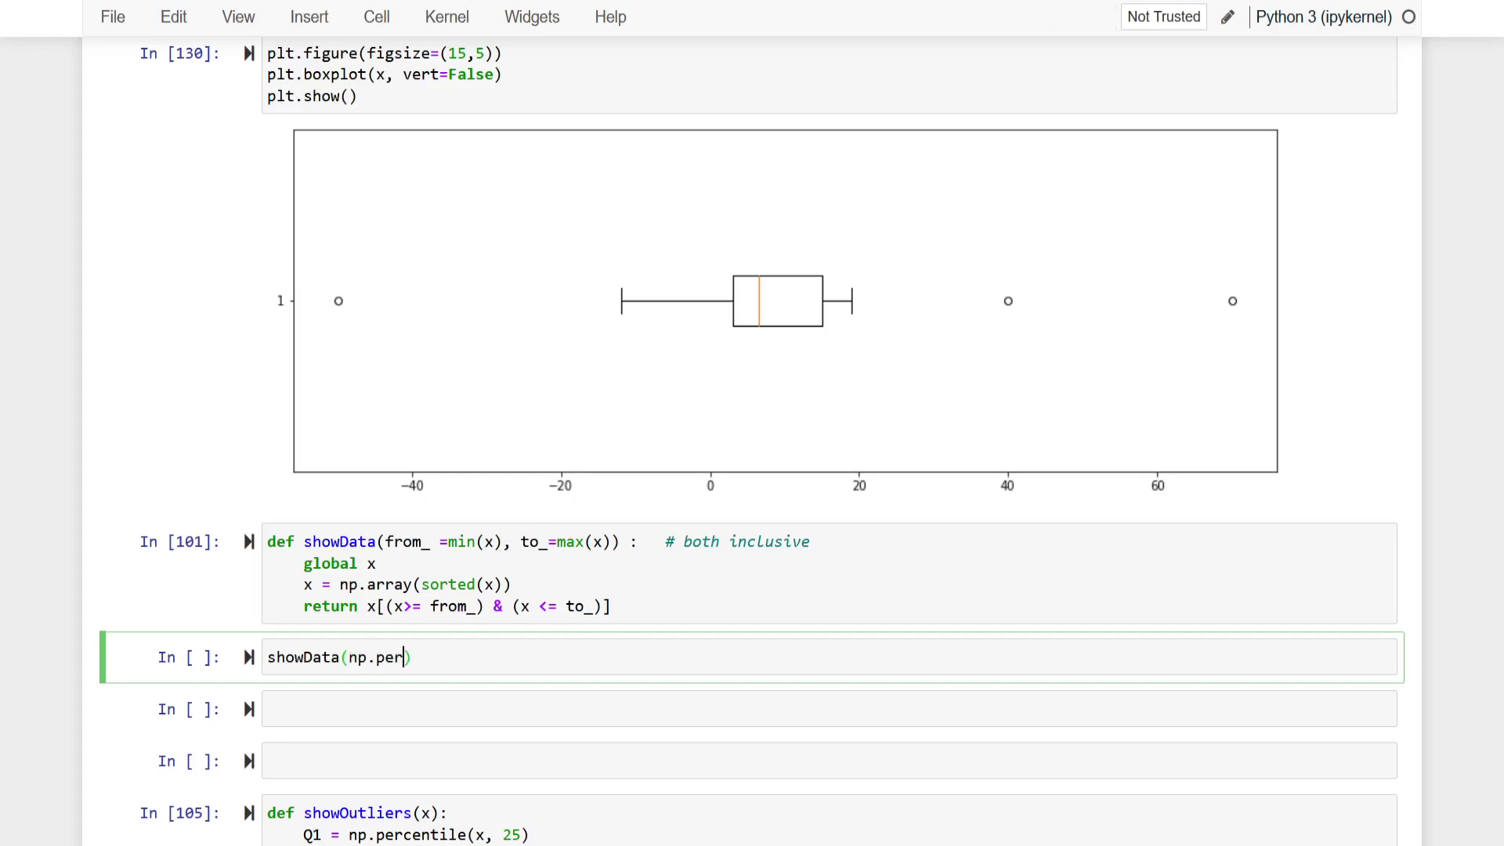
{"action": "type", "text": "(x, 25"}
{"action": "key", "text": "shift+Return"}
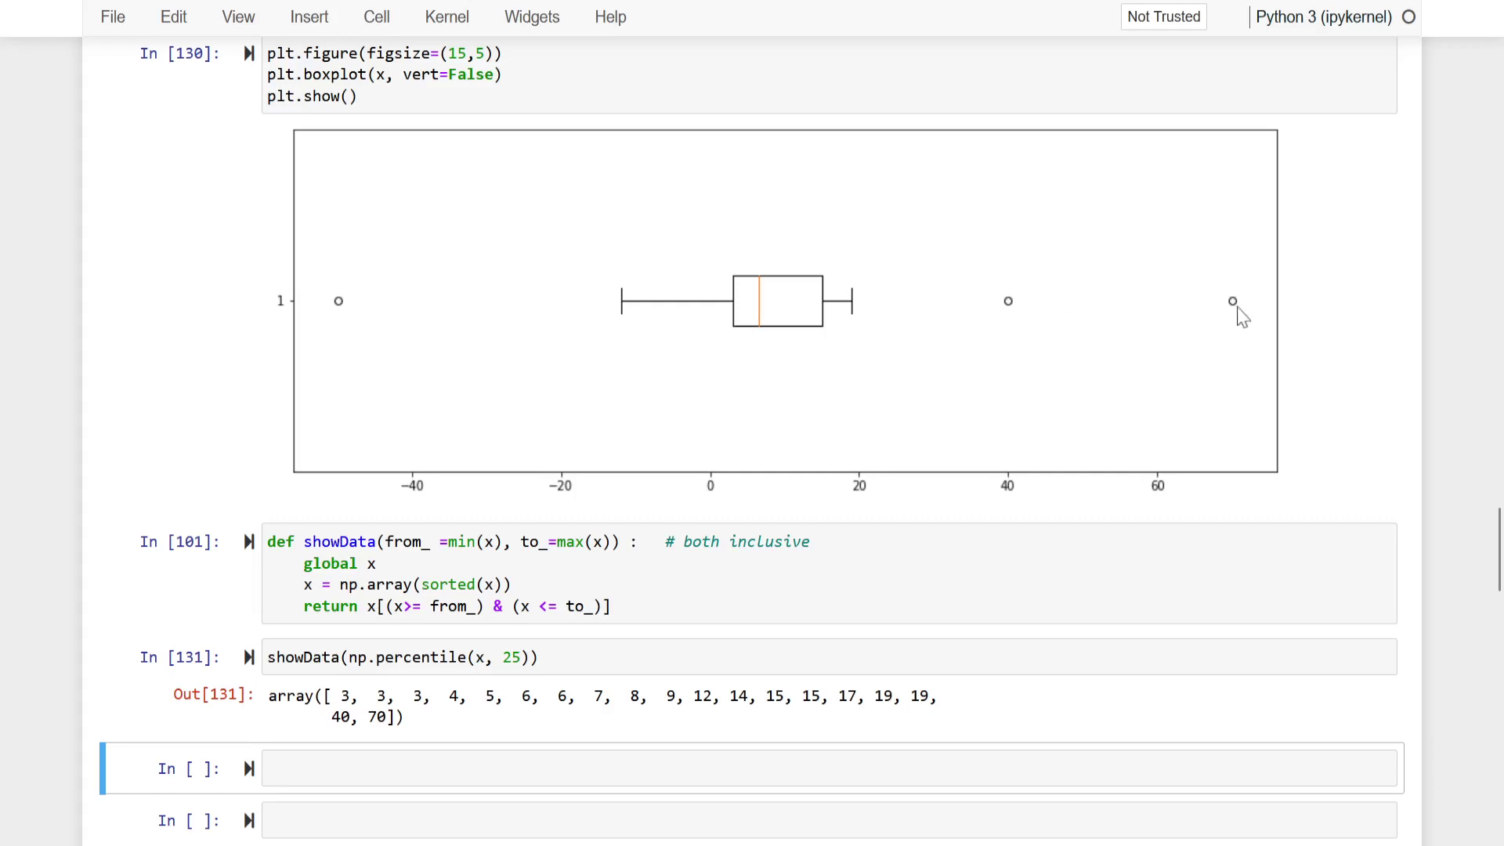
Copy the showData call into the following empty cell, add np.percentile(x, 50) as its second argument and run it.
{"action": "left_click", "coordinate": [571, 665]}
{"action": "key", "text": "ctrl+a"}
{"action": "key", "text": "ctrl+c"}
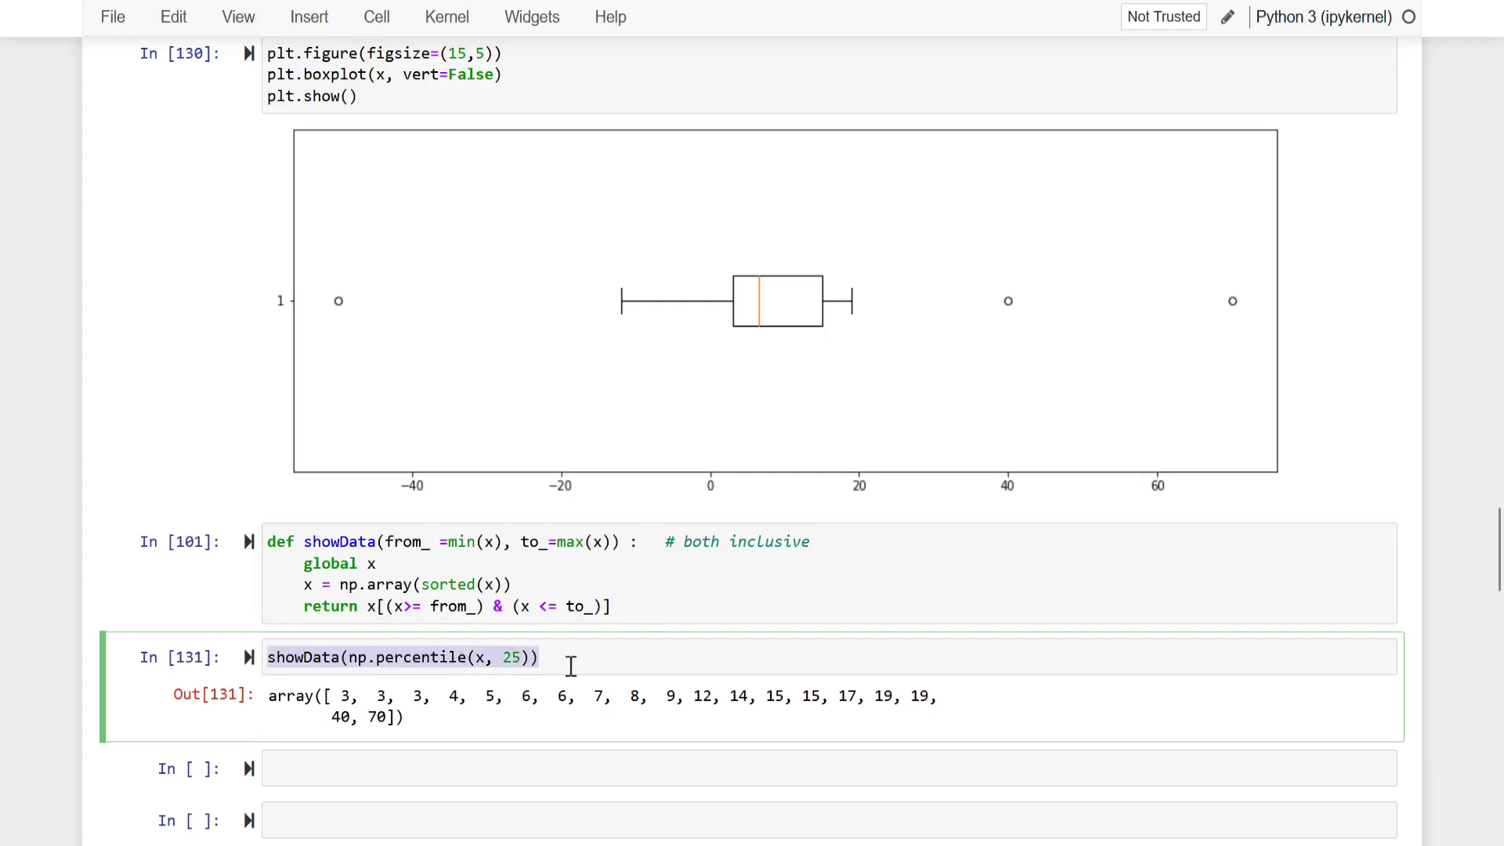
{"action": "left_click", "coordinate": [376, 767]}
{"action": "key", "text": "ctrl+v"}
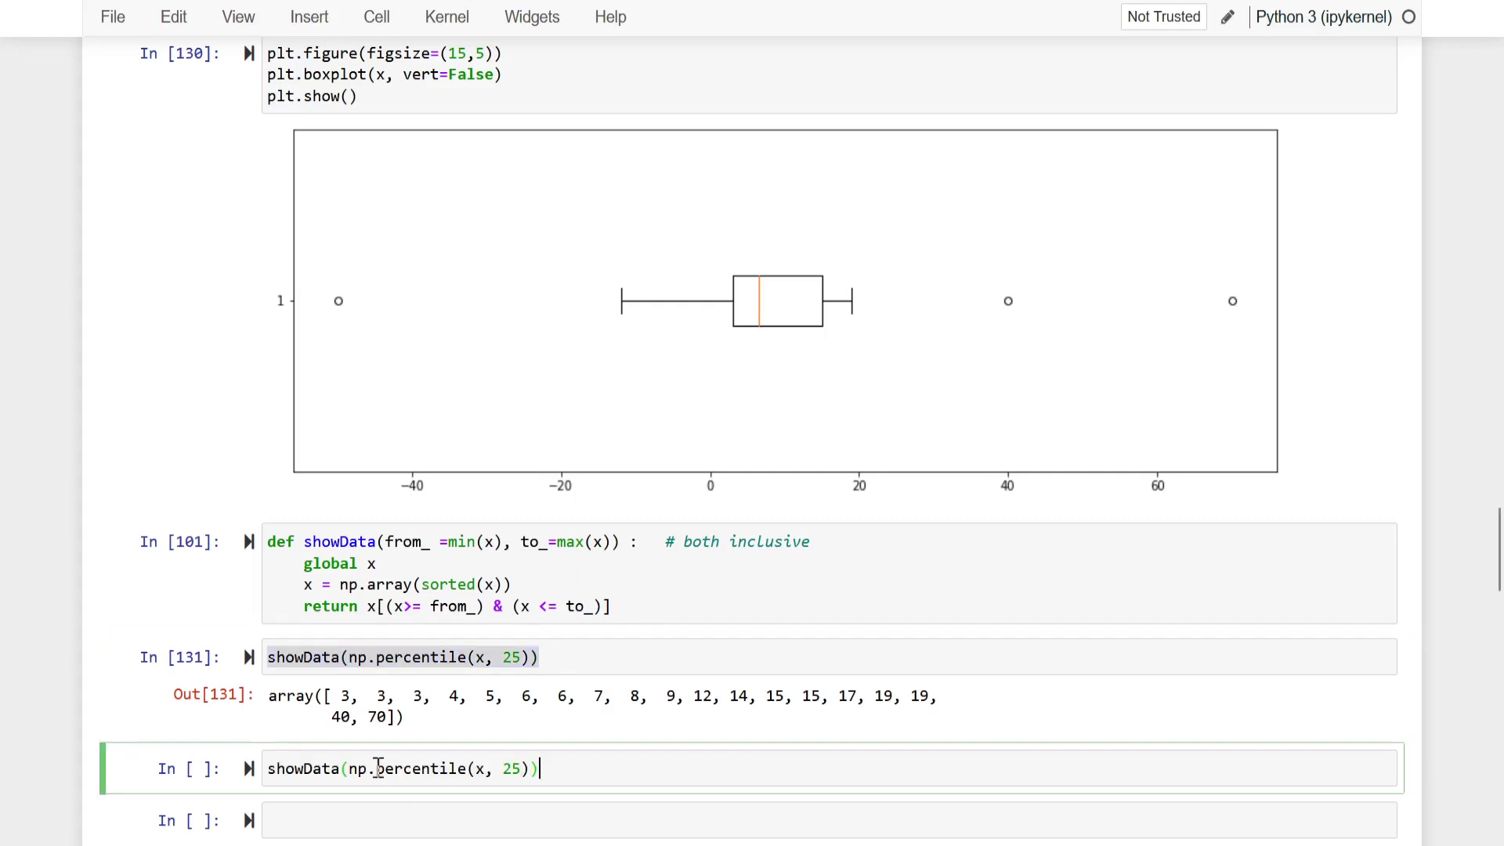
{"action": "key", "text": "Left"}
{"action": "type", "text": ", np.percentile("}
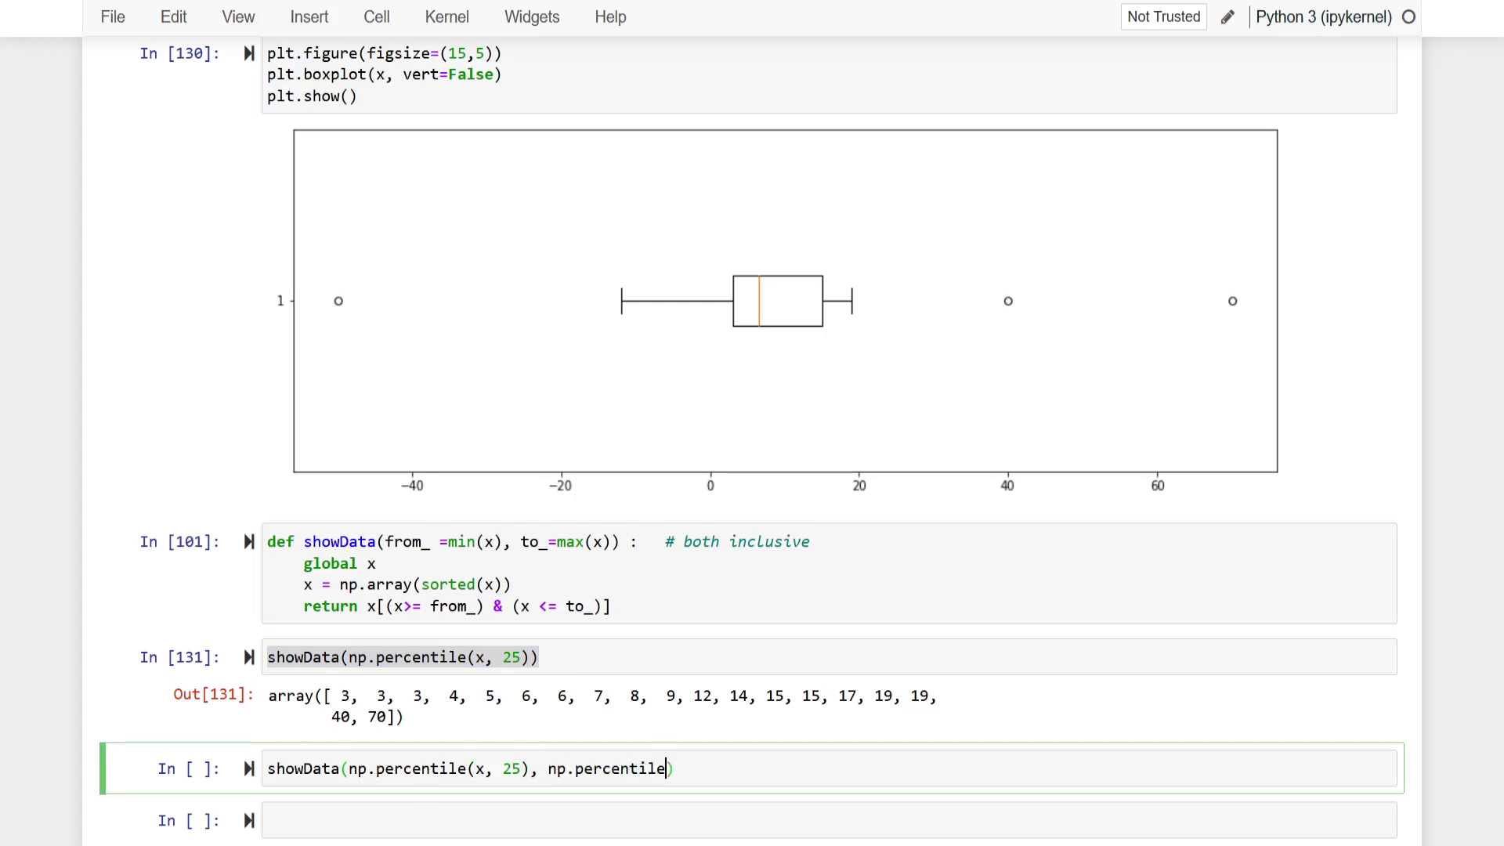
{"action": "type", "text": "x, 50"}
{"action": "key", "text": "shift+Return"}
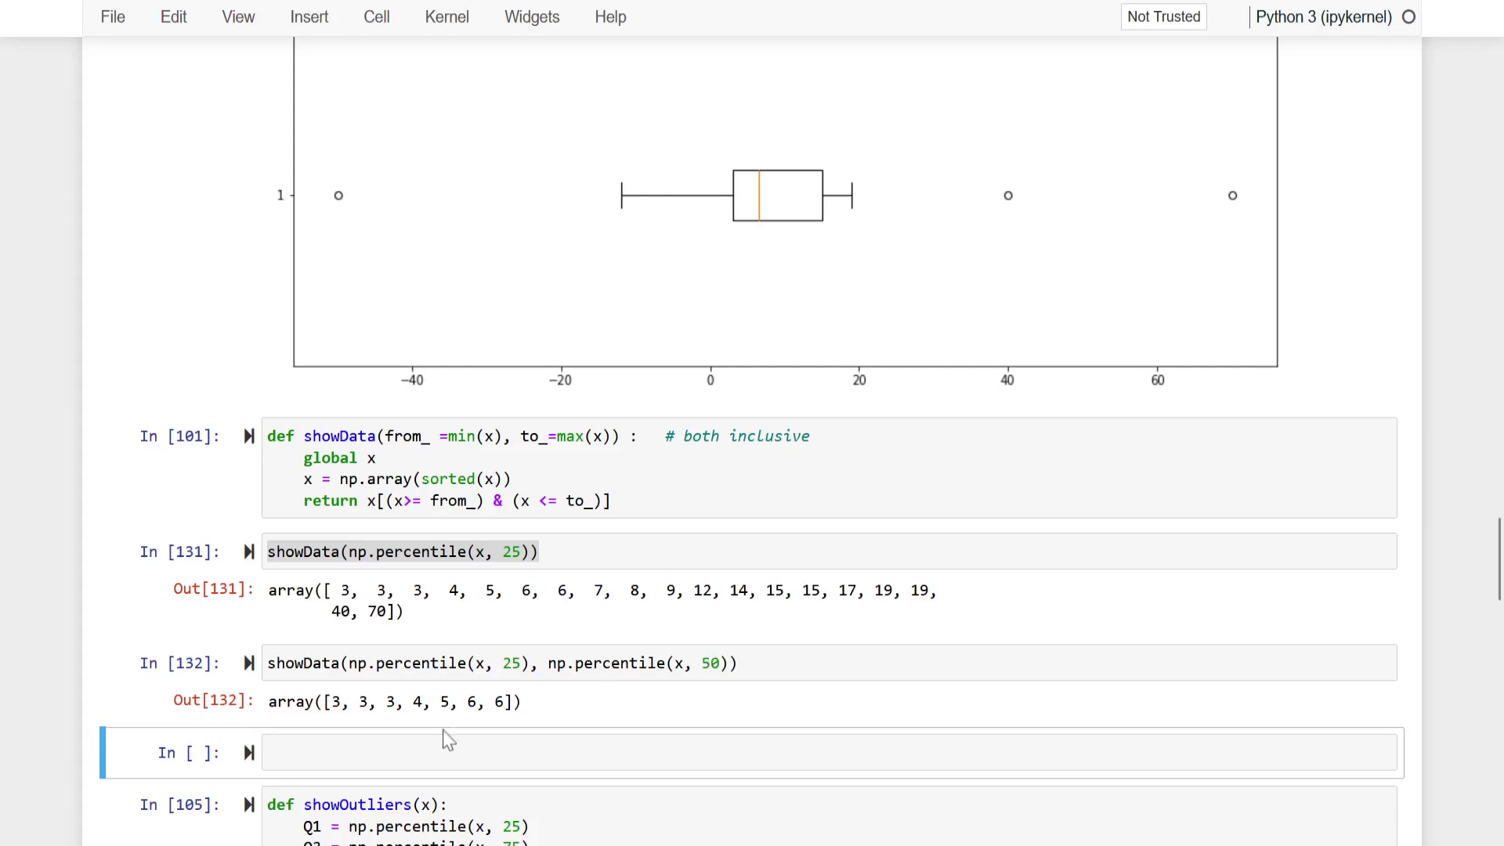
Copy the 25th-to-50th percentile showData call and insert four more empty cells above the showOutliers function.
{"action": "left_click", "coordinate": [739, 675]}
{"action": "key", "text": "ctrl+a"}
{"action": "key", "text": "ctrl+c"}
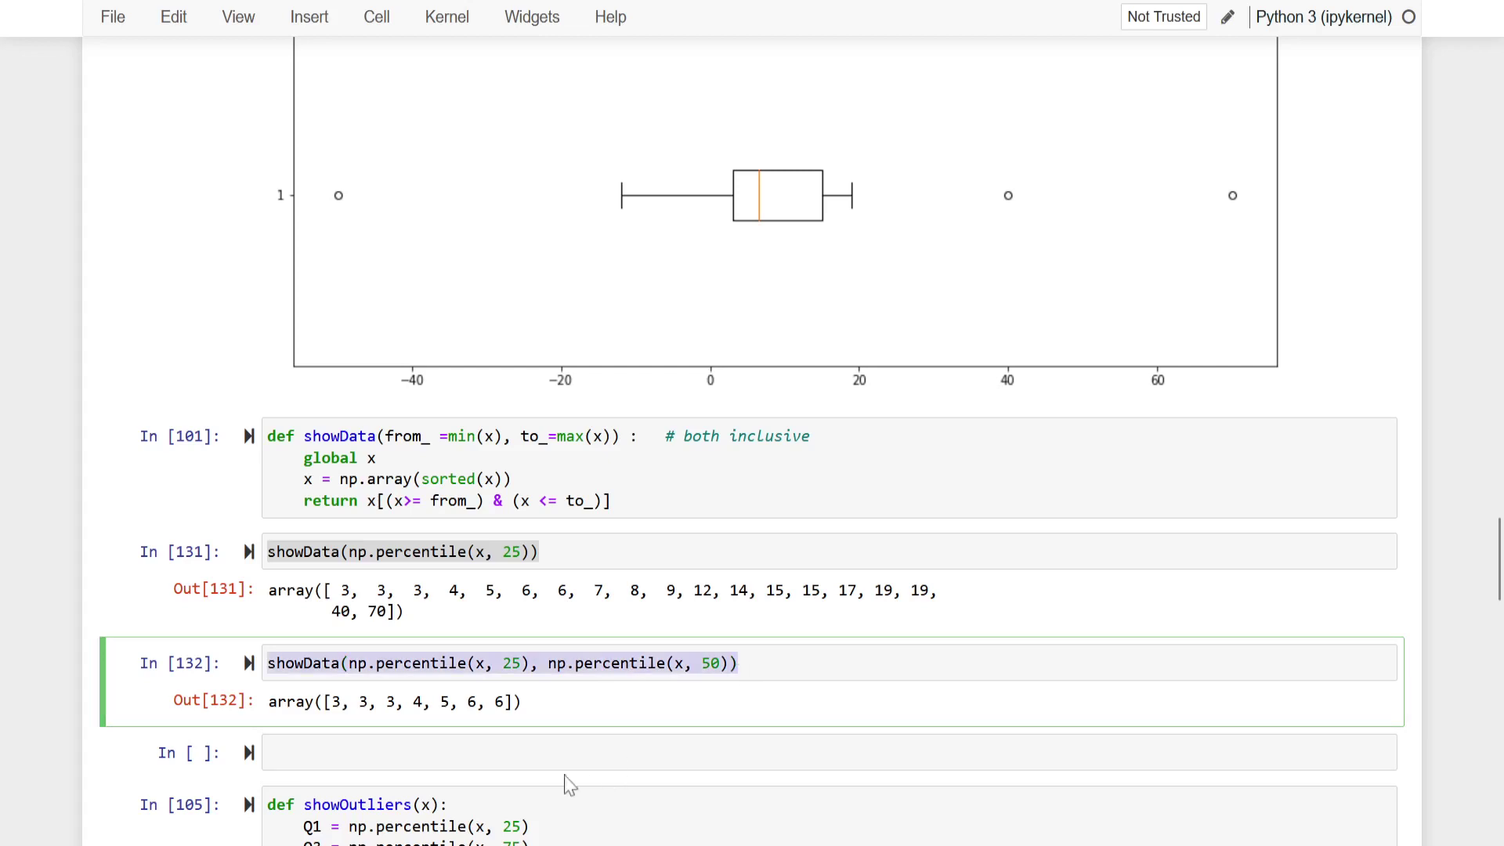
{"action": "left_click", "coordinate": [524, 755]}
{"action": "key", "text": "Escape"}
{"action": "key", "text": "b"}
{"action": "key", "text": "b"}
{"action": "key", "text": "b"}
{"action": "scroll", "coordinate": [460, 494], "scroll_direction": "down", "scroll_amount": 3}
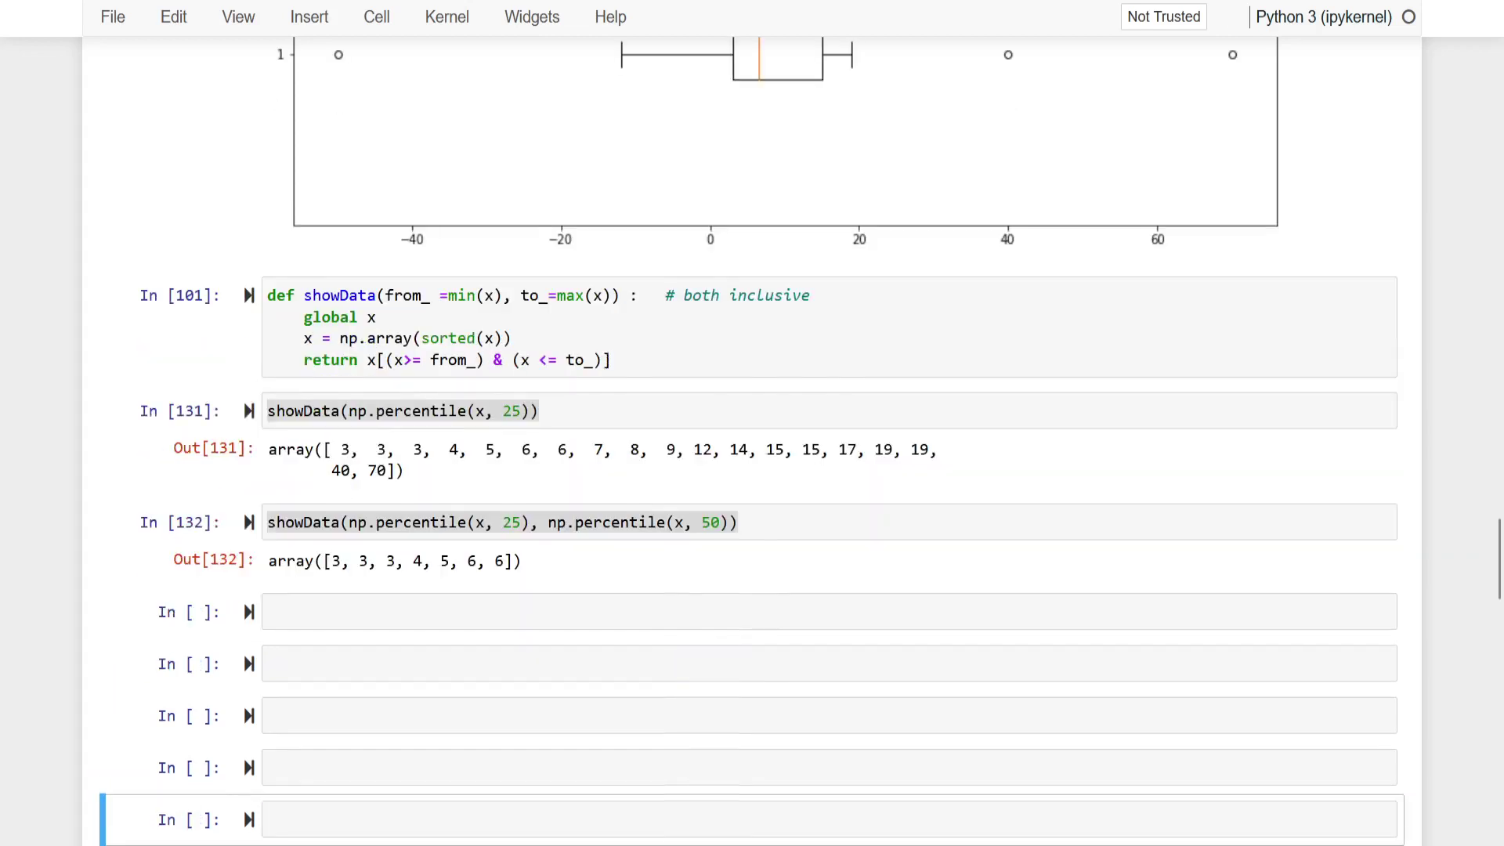
{"action": "scroll", "coordinate": [460, 495], "scroll_direction": "up", "scroll_amount": 2}
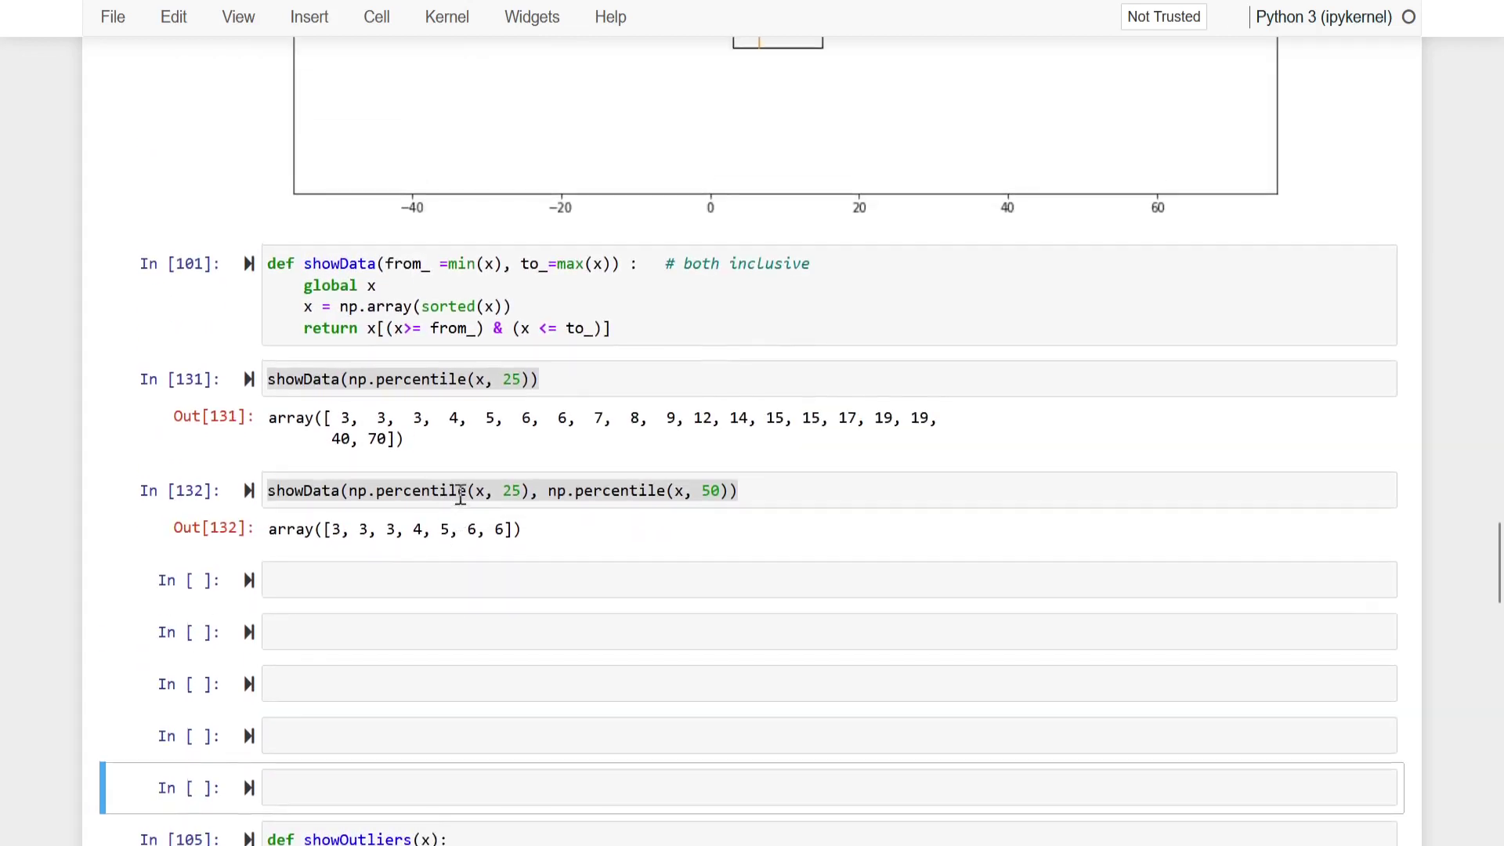
Paste the copied call into the first empty cell, set its second percentile to 75 and run it.
{"action": "left_click", "coordinate": [374, 582]}
{"action": "key", "text": "ctrl+v"}
{"action": "key", "text": "Left"}
{"action": "key", "text": "Left"}
{"action": "key", "text": "Left"}
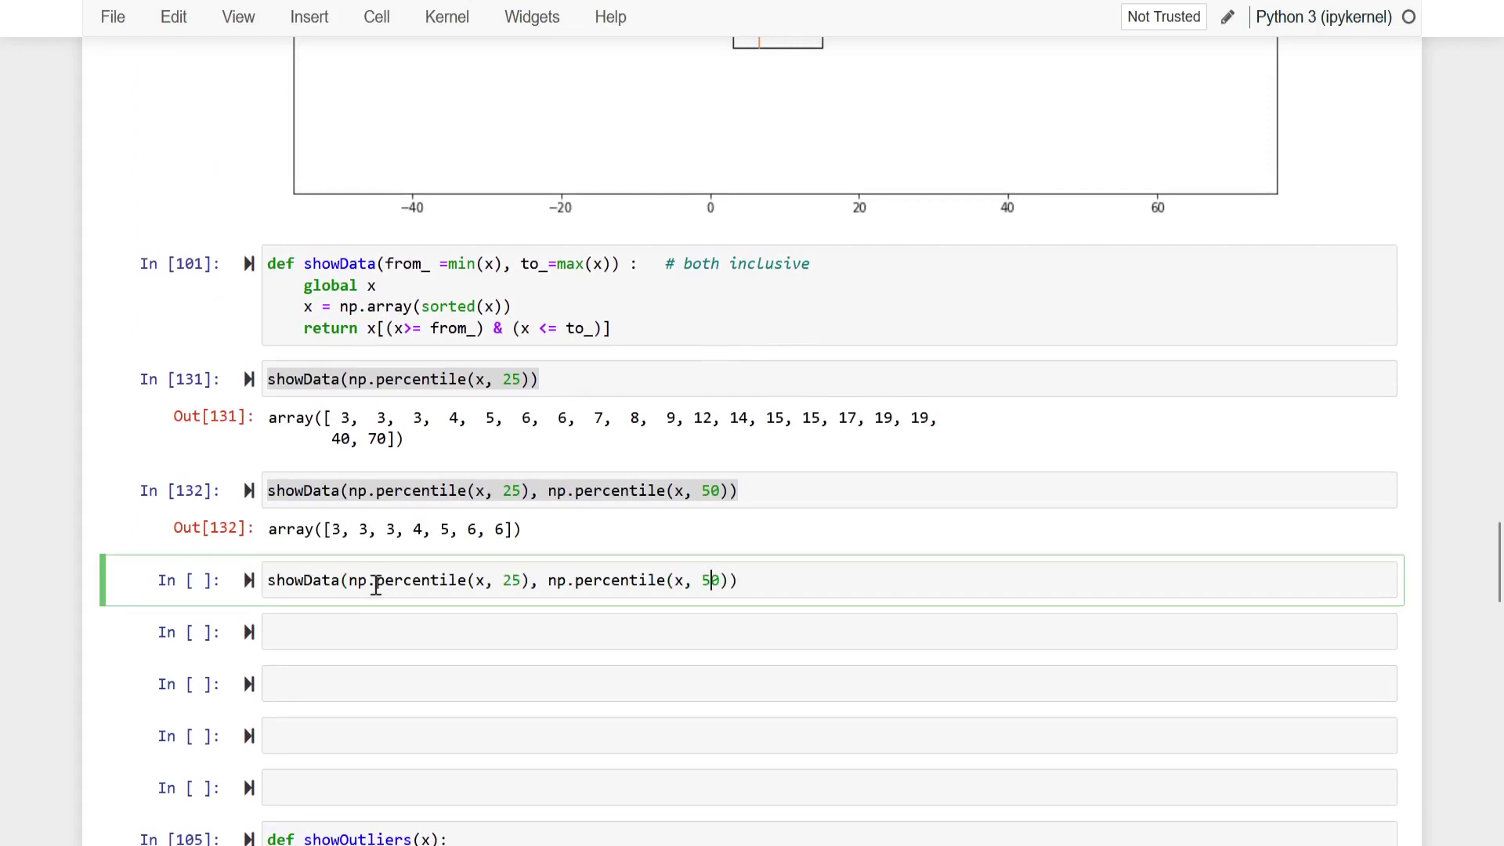
{"action": "key", "text": "Delete"}
{"action": "key", "text": "BackSpace"}
{"action": "type", "text": "75"}
{"action": "key", "text": "shift+Return"}
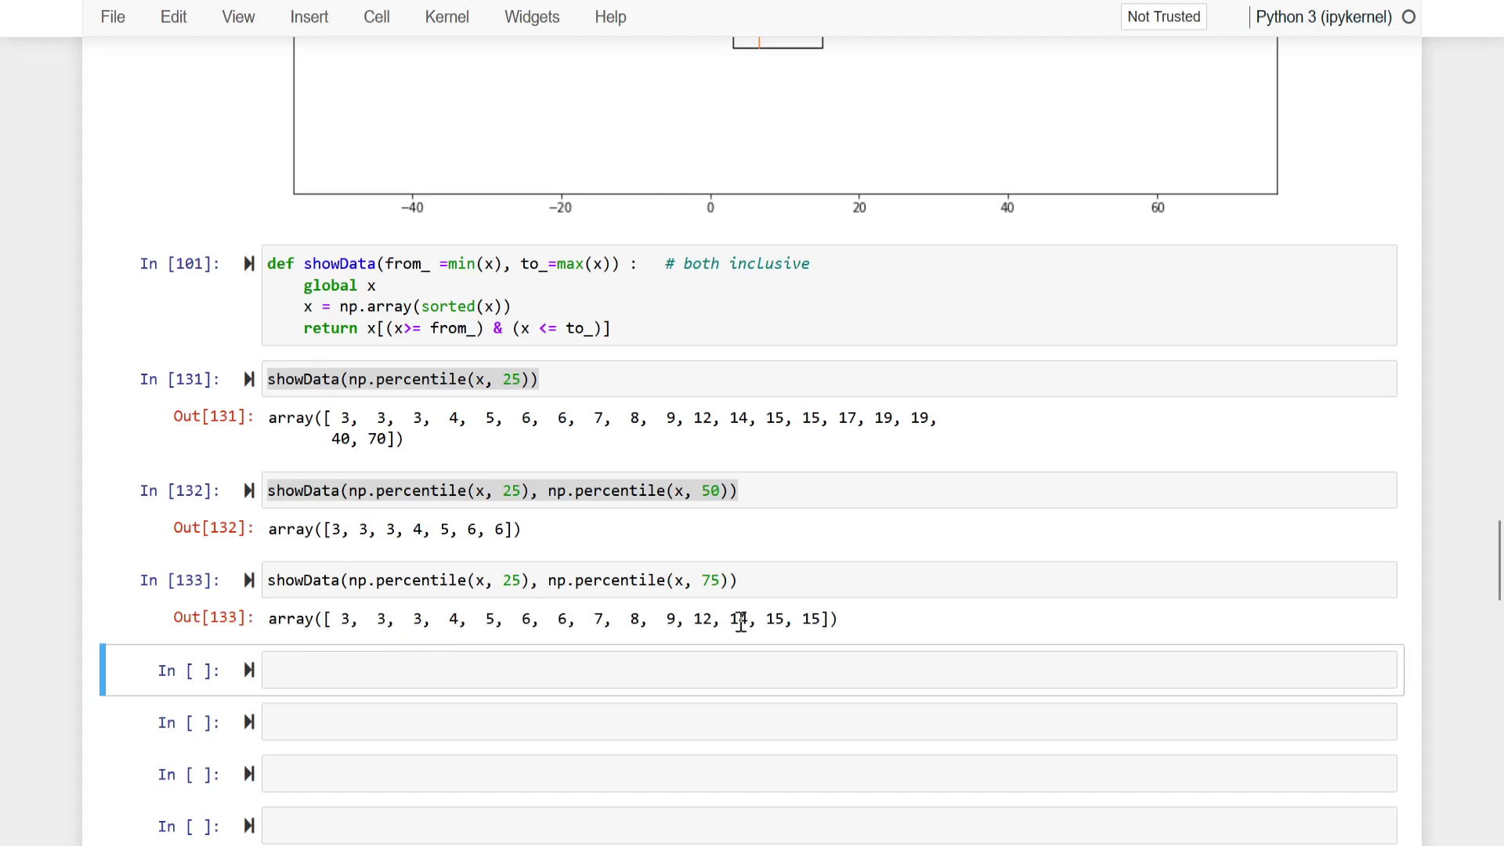
Copy the 25th-to-75th percentile call into the following empty cell and set its first percentile to 75.
{"action": "left_click", "coordinate": [762, 584]}
{"action": "key", "text": "ctrl+a"}
{"action": "key", "text": "ctrl+c"}
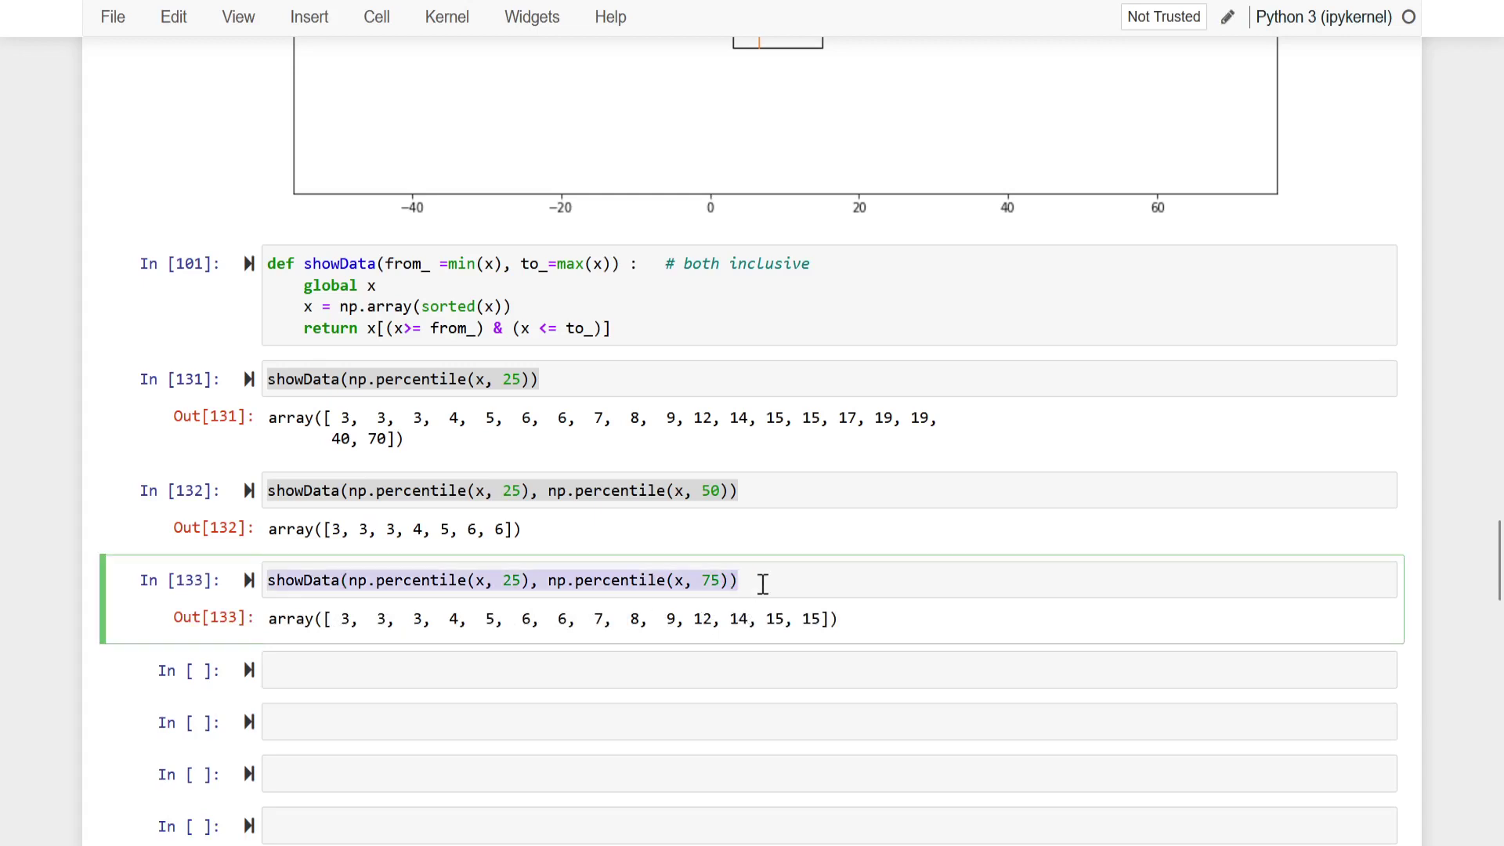
{"action": "left_click", "coordinate": [378, 670]}
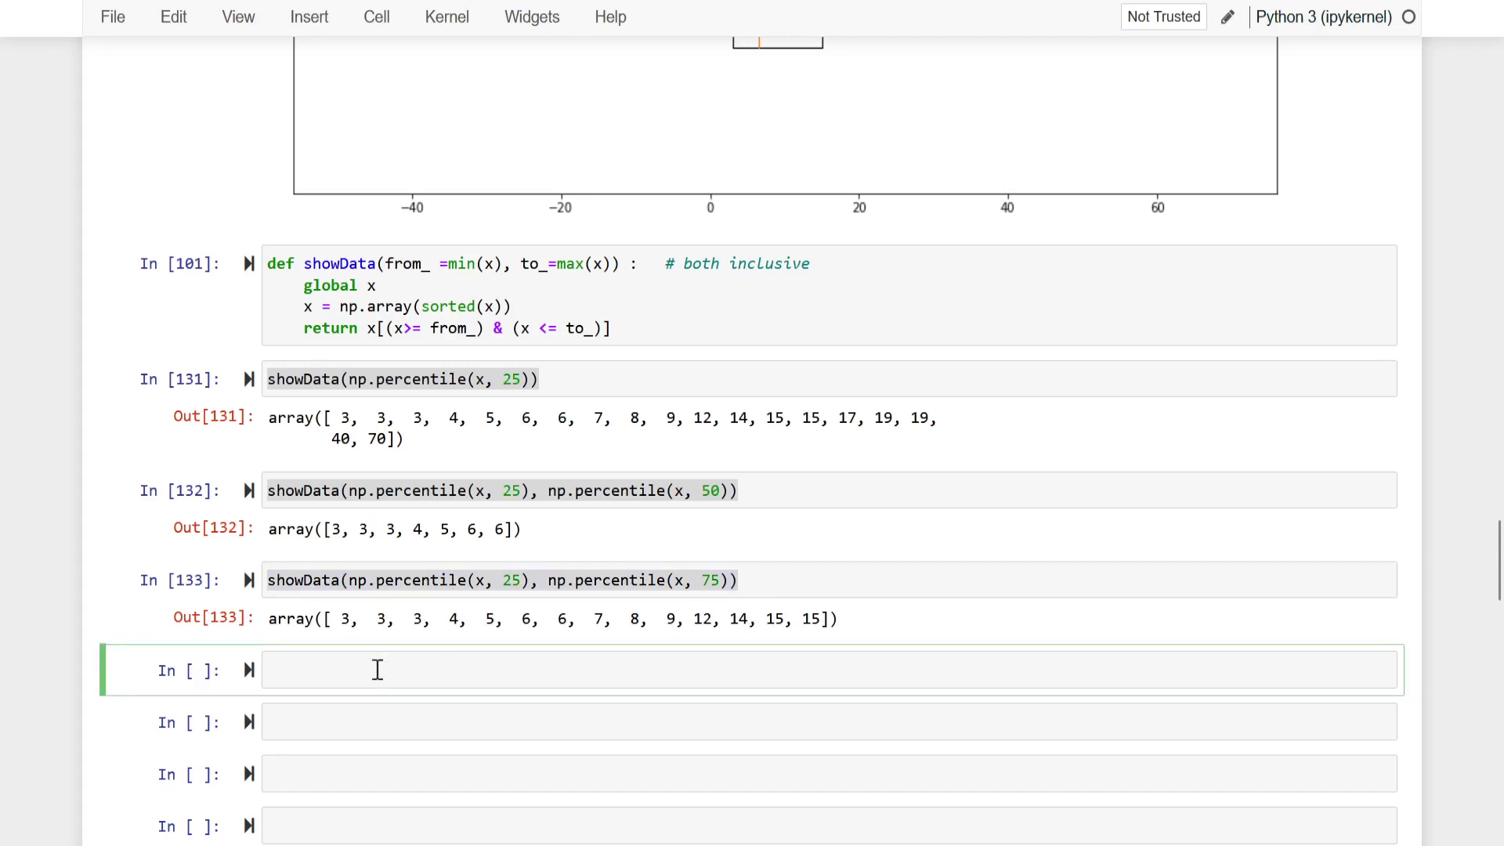
{"action": "key", "text": "ctrl+v"}
{"action": "key", "text": "Left"}
{"action": "key", "text": "Left"}
{"action": "key", "text": "Left"}
{"action": "key", "text": "Left"}
{"action": "key", "text": "Left"}
{"action": "key", "text": "Left"}
{"action": "key", "text": "Left"}
{"action": "key", "text": "Left"}
{"action": "key", "text": "Left"}
{"action": "key", "text": "Left"}
{"action": "key", "text": "Left"}
{"action": "key", "text": "Left"}
{"action": "key", "text": "Left"}
{"action": "key", "text": "Left"}
{"action": "key", "text": "Left"}
{"action": "key", "text": "Left"}
{"action": "key", "text": "Left"}
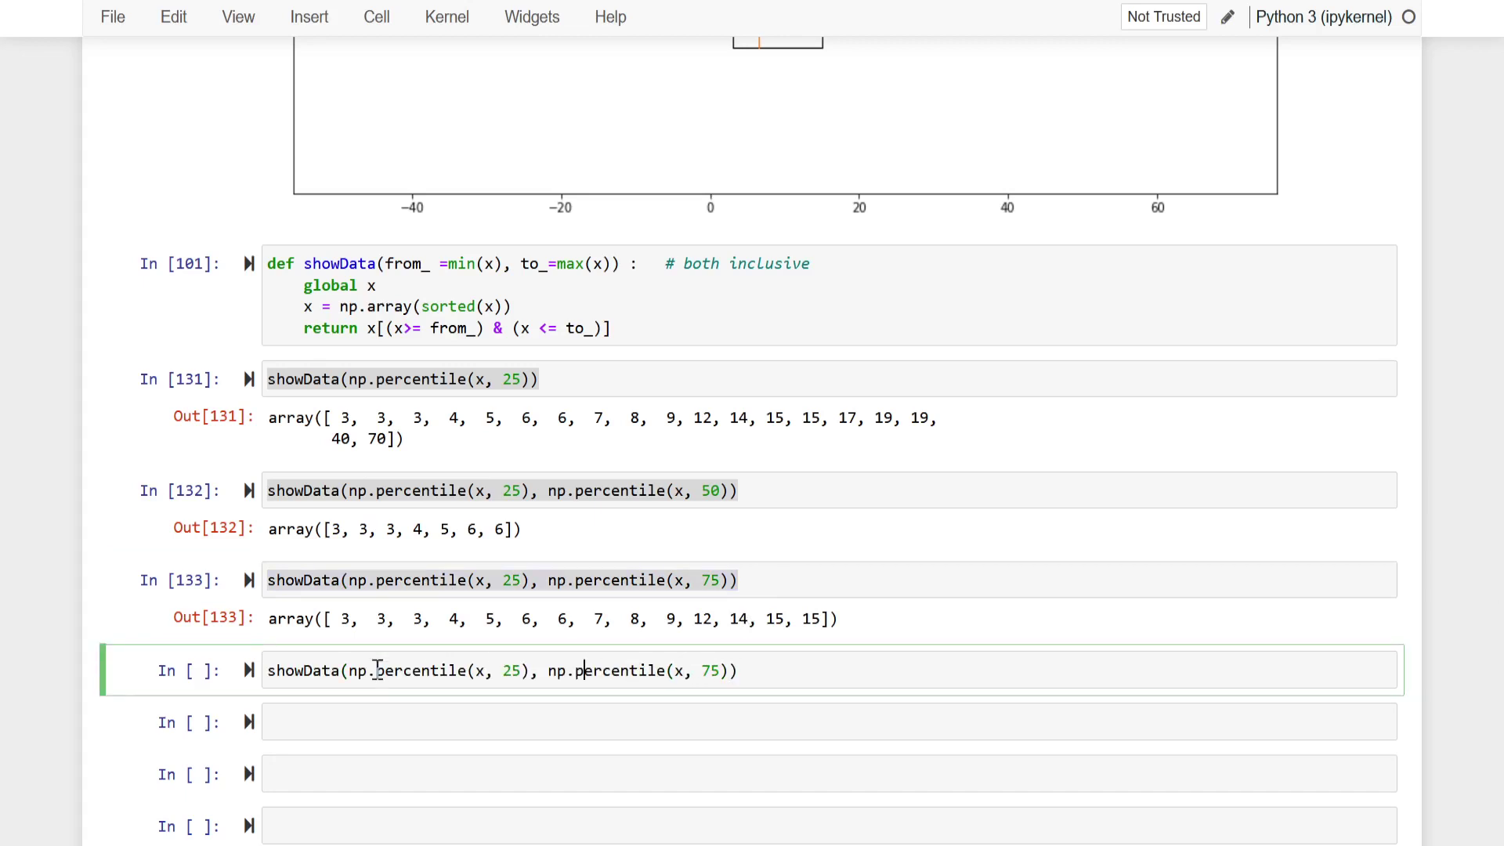
{"action": "key", "text": "Left"}
{"action": "key", "text": "Left"}
{"action": "key", "text": "Left"}
{"action": "key", "text": "Left"}
{"action": "key", "text": "Left"}
{"action": "key", "text": "Left"}
{"action": "key", "text": "Left"}
{"action": "key", "text": "Left"}
{"action": "key", "text": "BackSpace"}
{"action": "type", "text": "7"}
Remove the second argument so the cell reads showData(np.percentile(x, 75)), run it and save the notebook.
{"action": "key", "text": "Right"}
{"action": "key", "text": "Right"}
{"action": "key", "text": "shift+Right"}
{"action": "key", "text": "shift+Right"}
{"action": "key", "text": "shift+Right"}
{"action": "key", "text": "shift+Right"}
{"action": "key", "text": "shift+Right"}
{"action": "key", "text": "shift+Right"}
{"action": "key", "text": "shift+Right"}
{"action": "key", "text": "shift+Right"}
{"action": "key", "text": "shift+Right"}
{"action": "key", "text": "shift+Right"}
{"action": "key", "text": "shift+Right"}
{"action": "key", "text": "shift+Right"}
{"action": "key", "text": "shift+Right"}
{"action": "key", "text": "shift+Right"}
{"action": "key", "text": "shift+Right"}
{"action": "key", "text": "shift+Right"}
{"action": "key", "text": "shift+Right"}
{"action": "key", "text": "shift+Right"}
{"action": "key", "text": "shift+Right"}
{"action": "key", "text": "shift+Right"}
{"action": "key", "text": "shift+Right"}
{"action": "key", "text": "shift+Right"}
{"action": "key", "text": "BackSpace"}
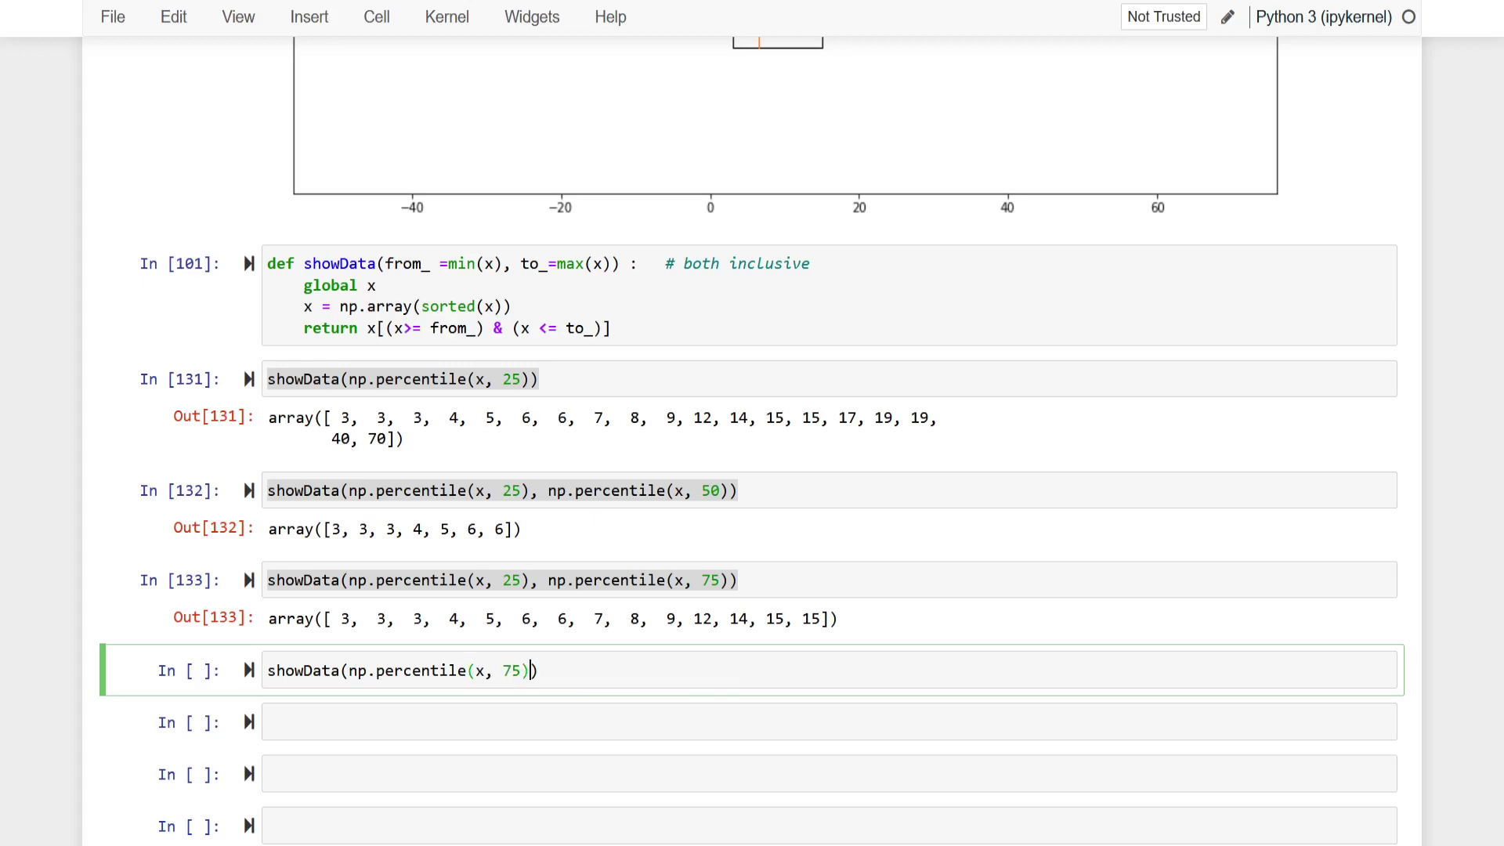
{"action": "key", "text": "shift+Return"}
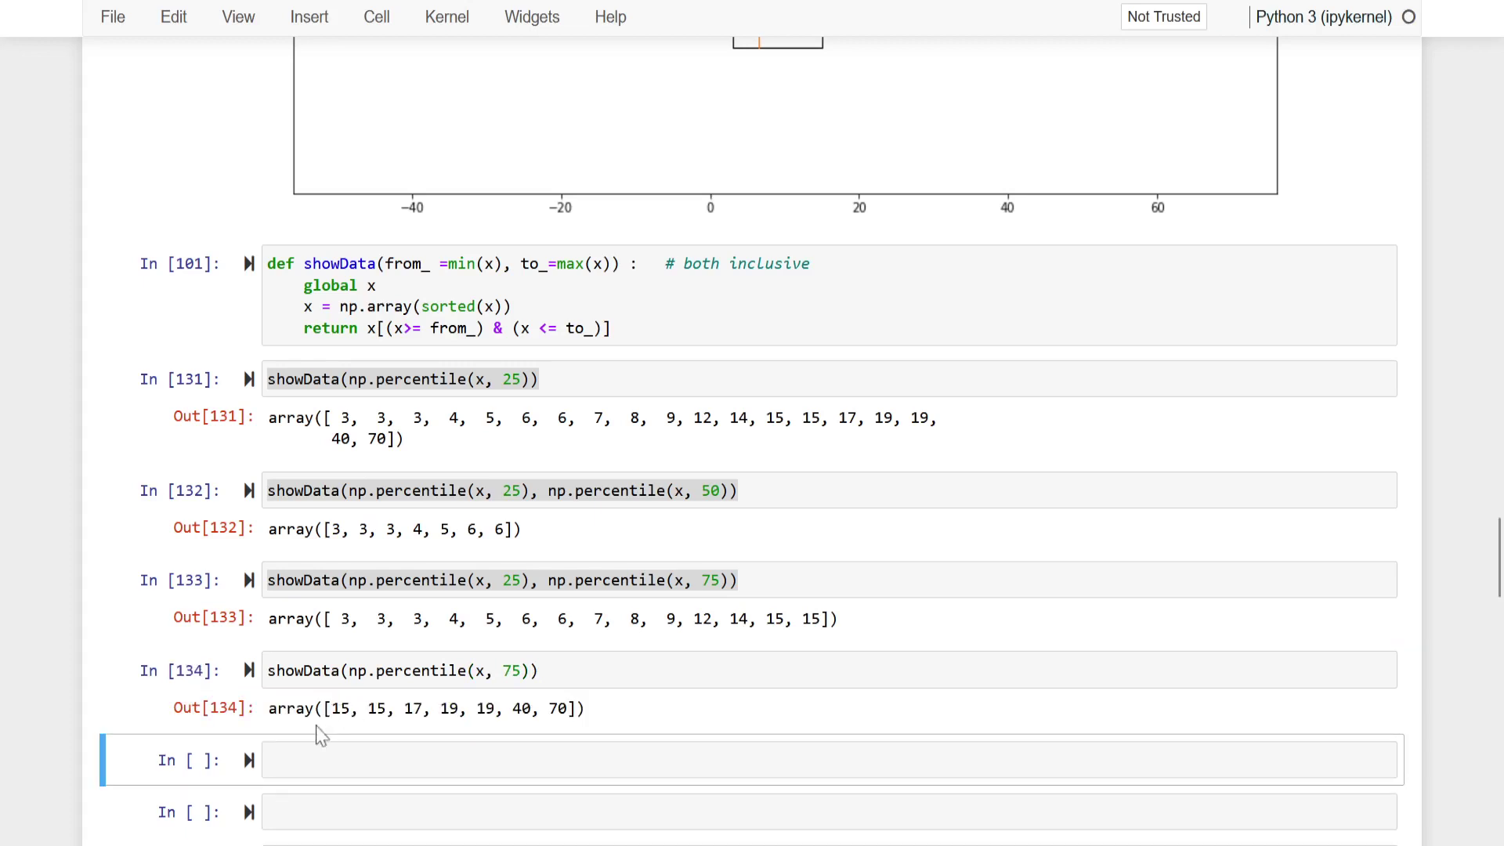
{"action": "key", "text": "ctrl+s"}
Delete the three leftover empty cells between the last showData result and the showOutliers function.
{"action": "scroll", "coordinate": [621, 275], "scroll_direction": "up", "scroll_amount": 3}
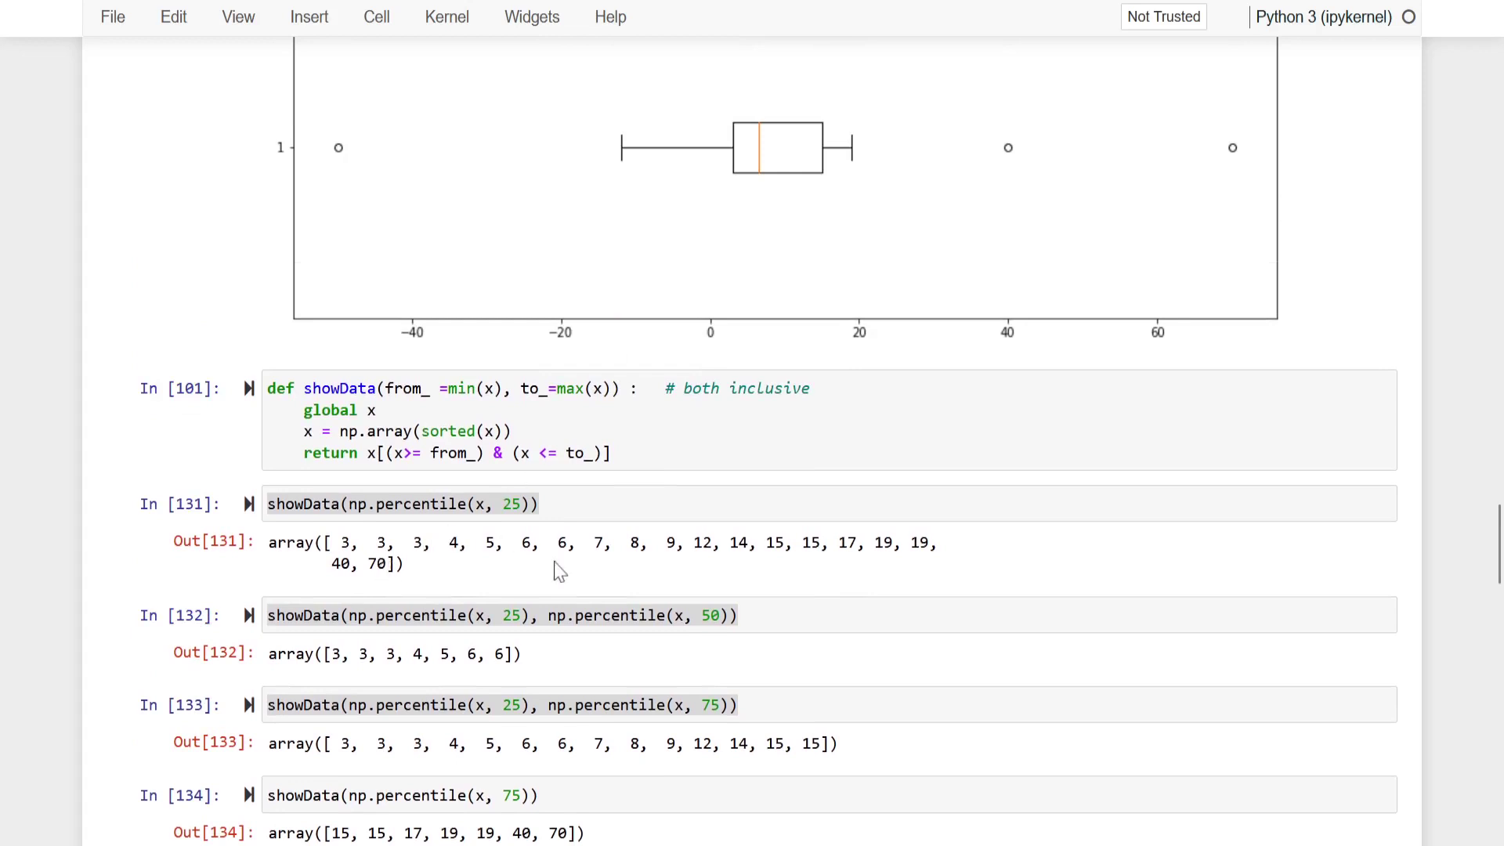
{"action": "scroll", "coordinate": [559, 571], "scroll_direction": "up", "scroll_amount": 1}
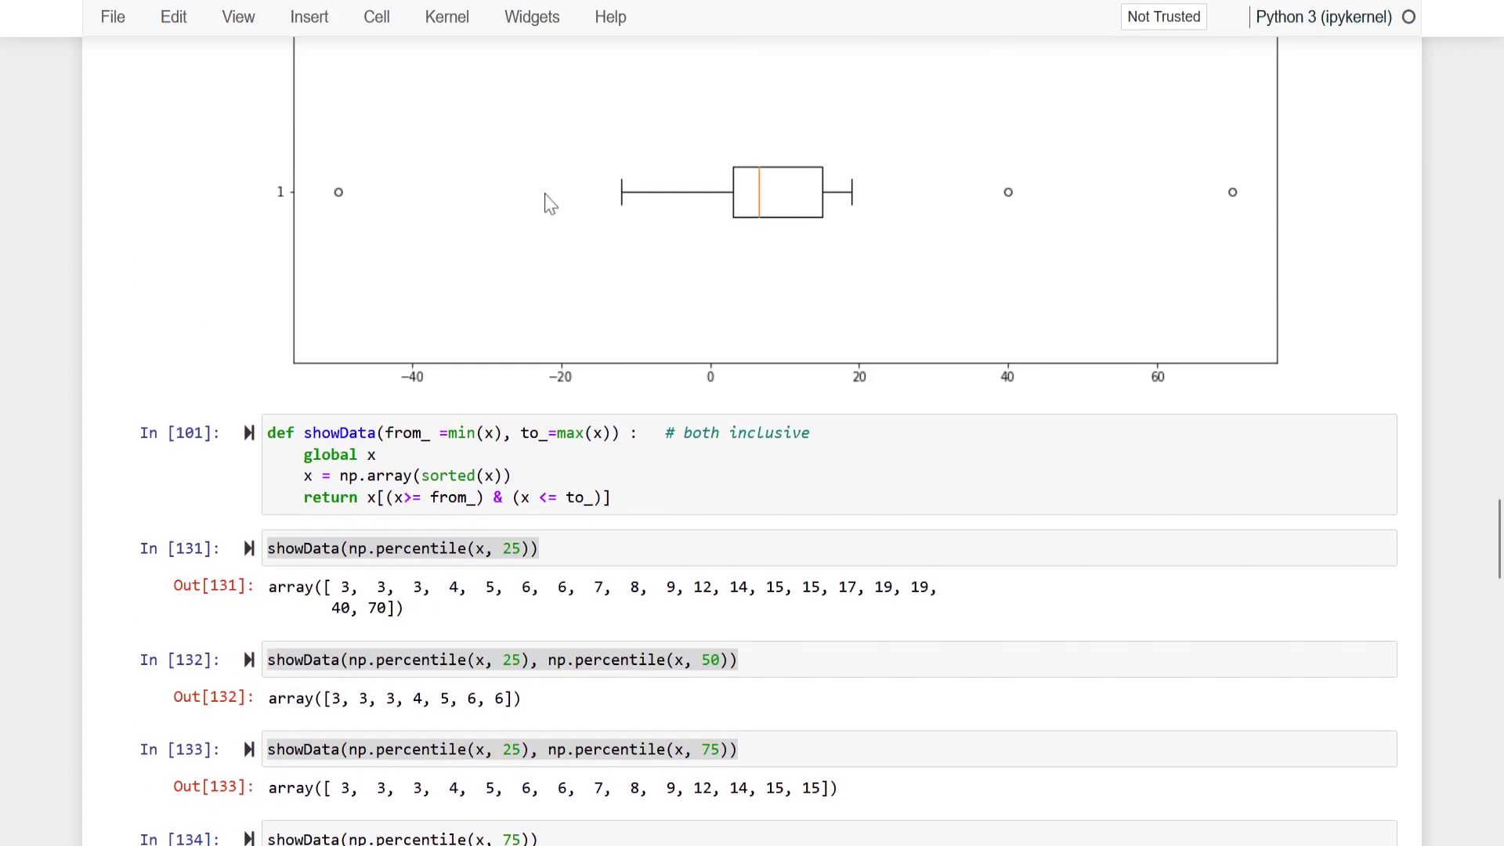
{"action": "scroll", "coordinate": [547, 203], "scroll_direction": "up", "scroll_amount": 1}
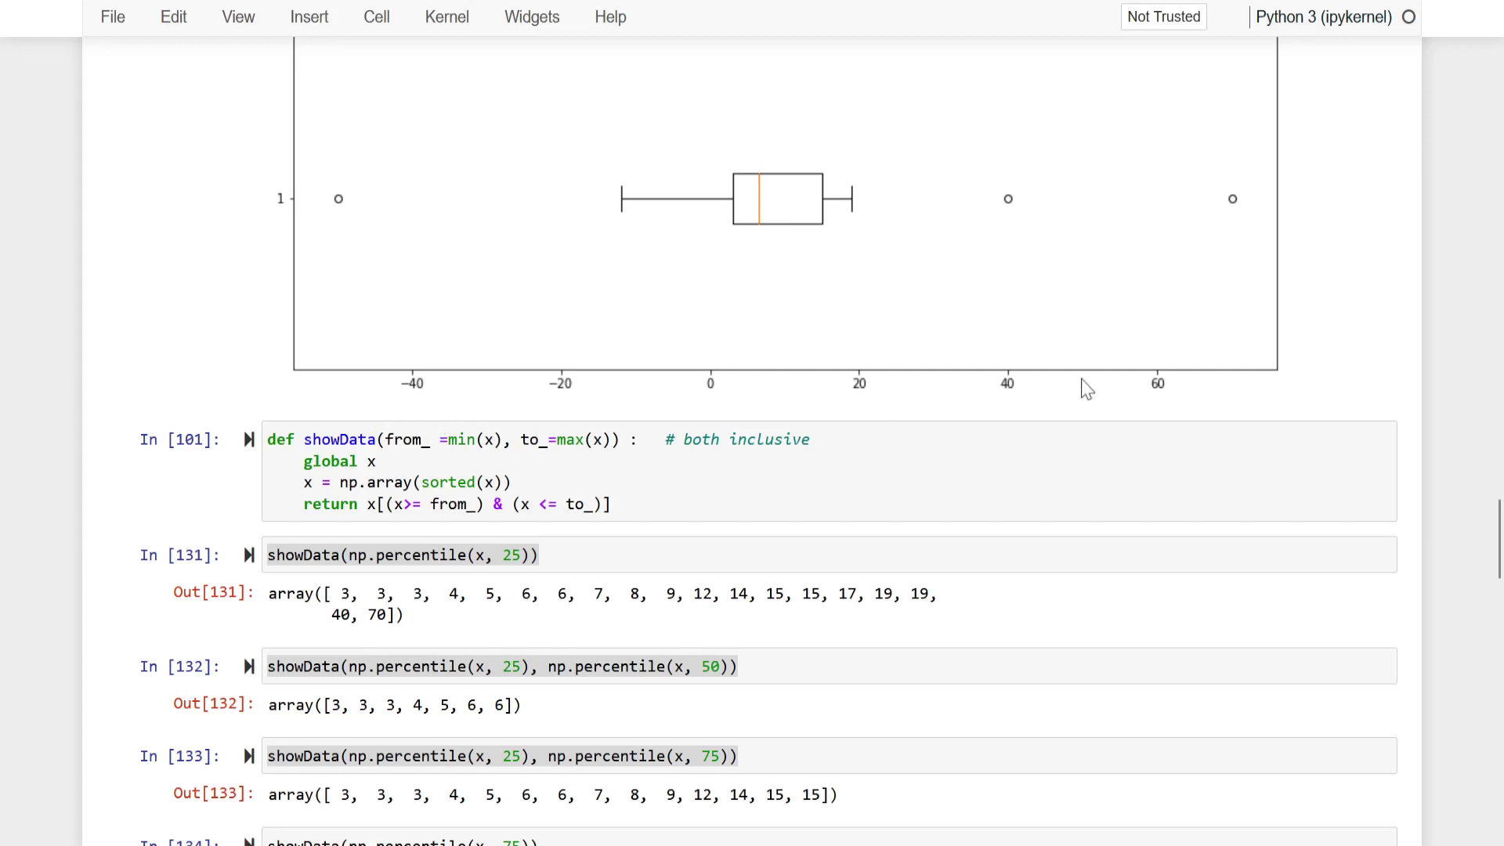
{"action": "scroll", "coordinate": [597, 591], "scroll_direction": "down", "scroll_amount": 1}
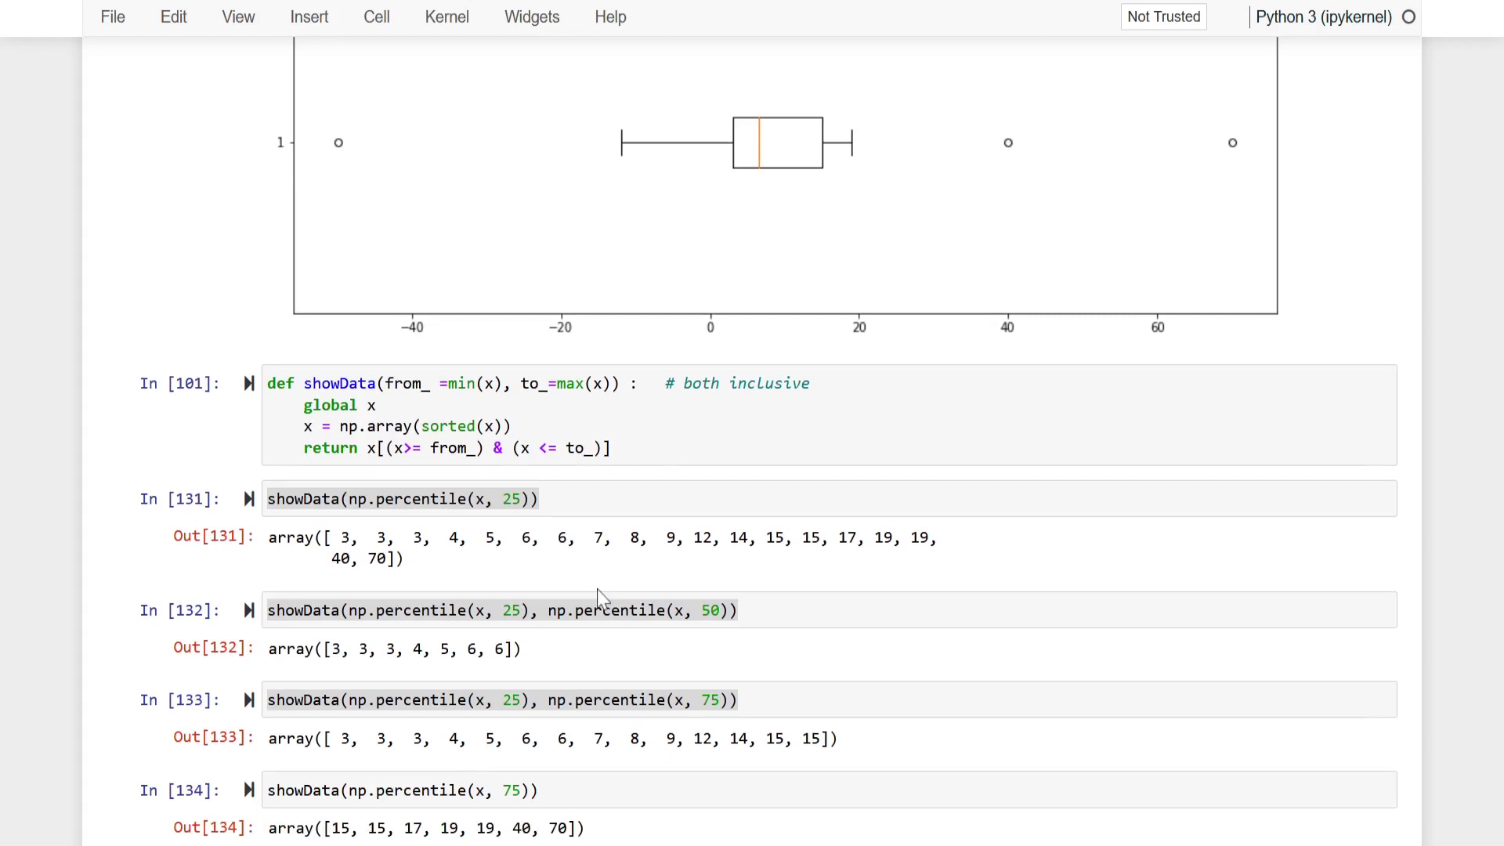
{"action": "scroll", "coordinate": [597, 600], "scroll_direction": "down", "scroll_amount": 5}
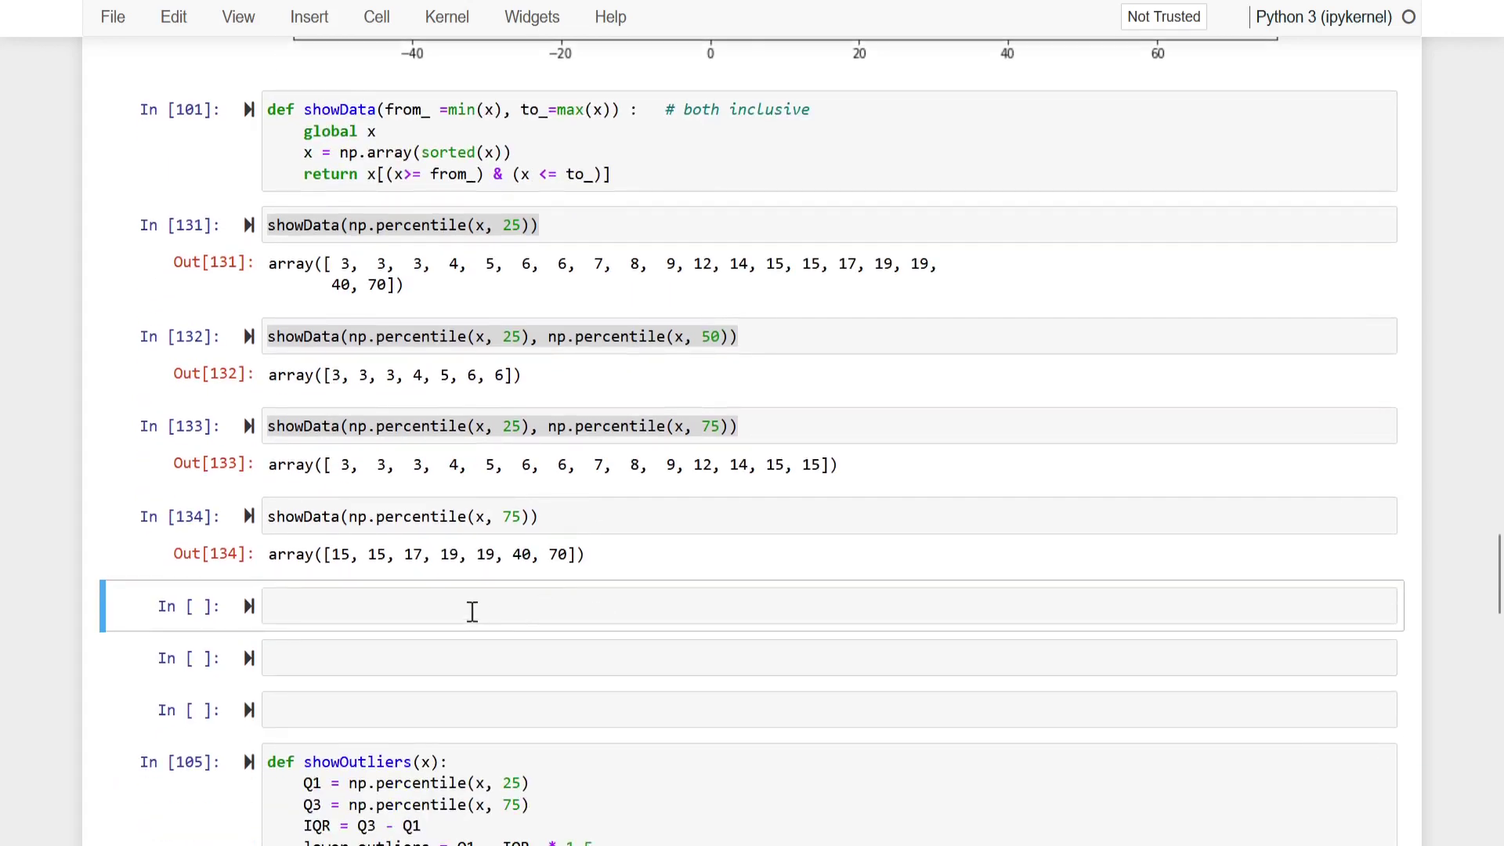
{"action": "key", "text": "d"}
{"action": "key", "text": "d"}
{"action": "key", "text": "d"}
{"action": "key", "text": "d"}
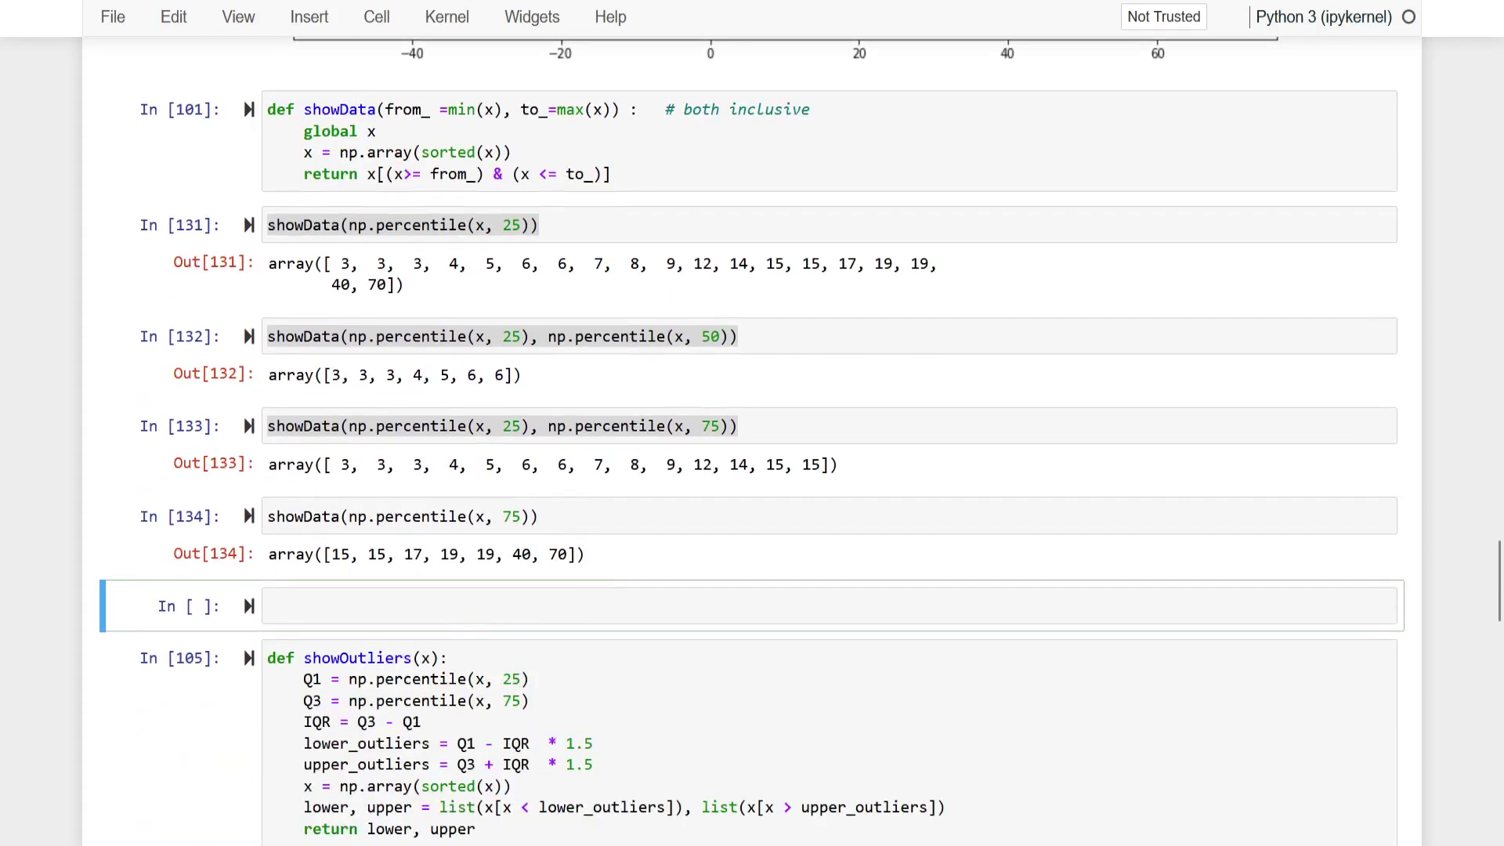
{"action": "key", "text": "d"}
{"action": "key", "text": "d"}
Rerun the showOutliers function definition and the showOutliers(x) cell below it.
{"action": "scroll", "coordinate": [924, 437], "scroll_direction": "up", "scroll_amount": 8}
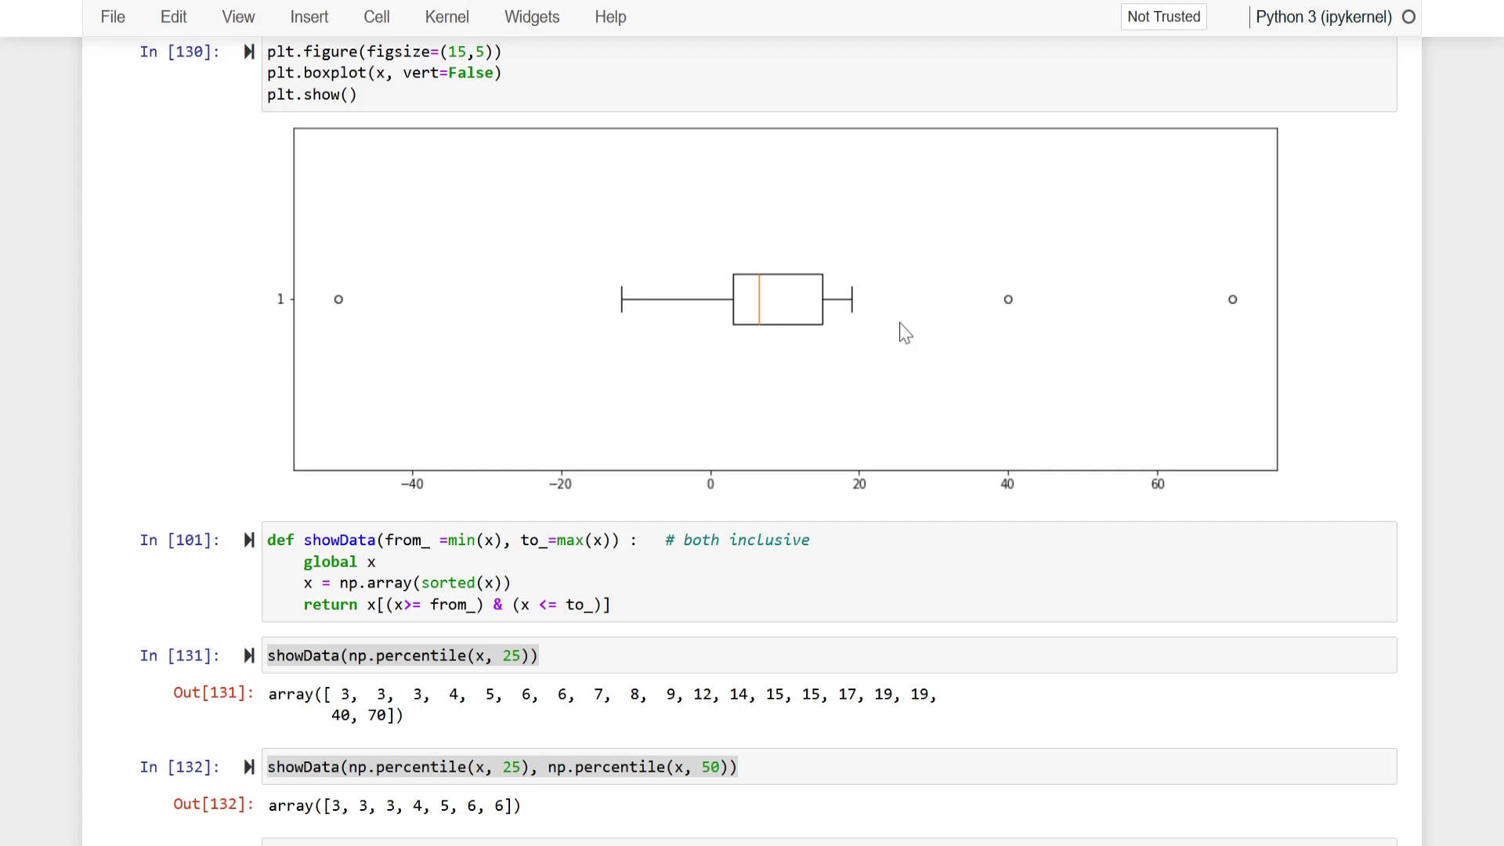
{"action": "scroll", "coordinate": [906, 333], "scroll_direction": "down", "scroll_amount": 7}
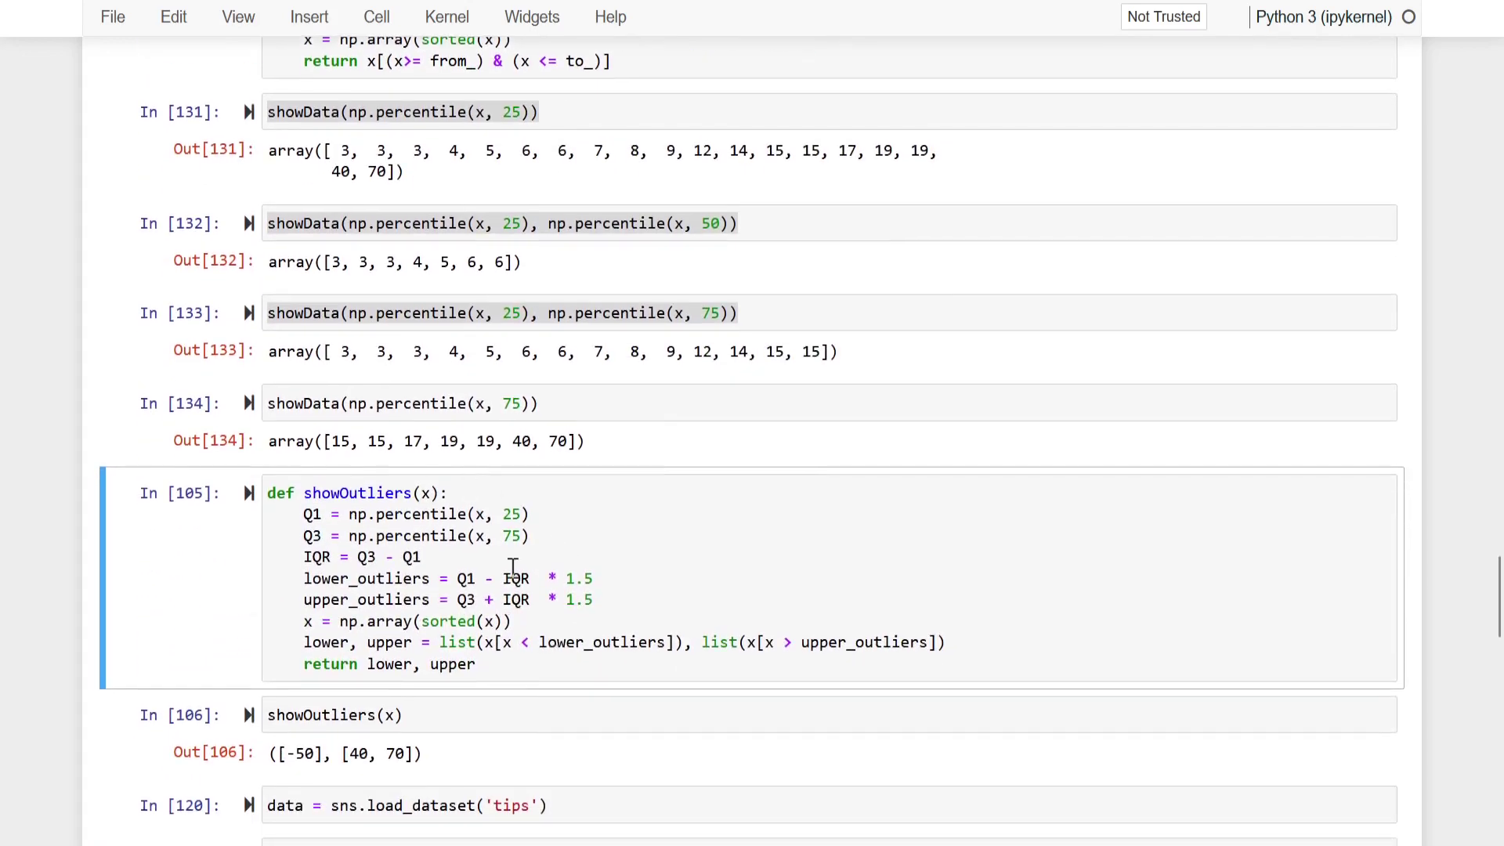
{"action": "left_click", "coordinate": [456, 599]}
{"action": "key", "text": "shift+Return"}
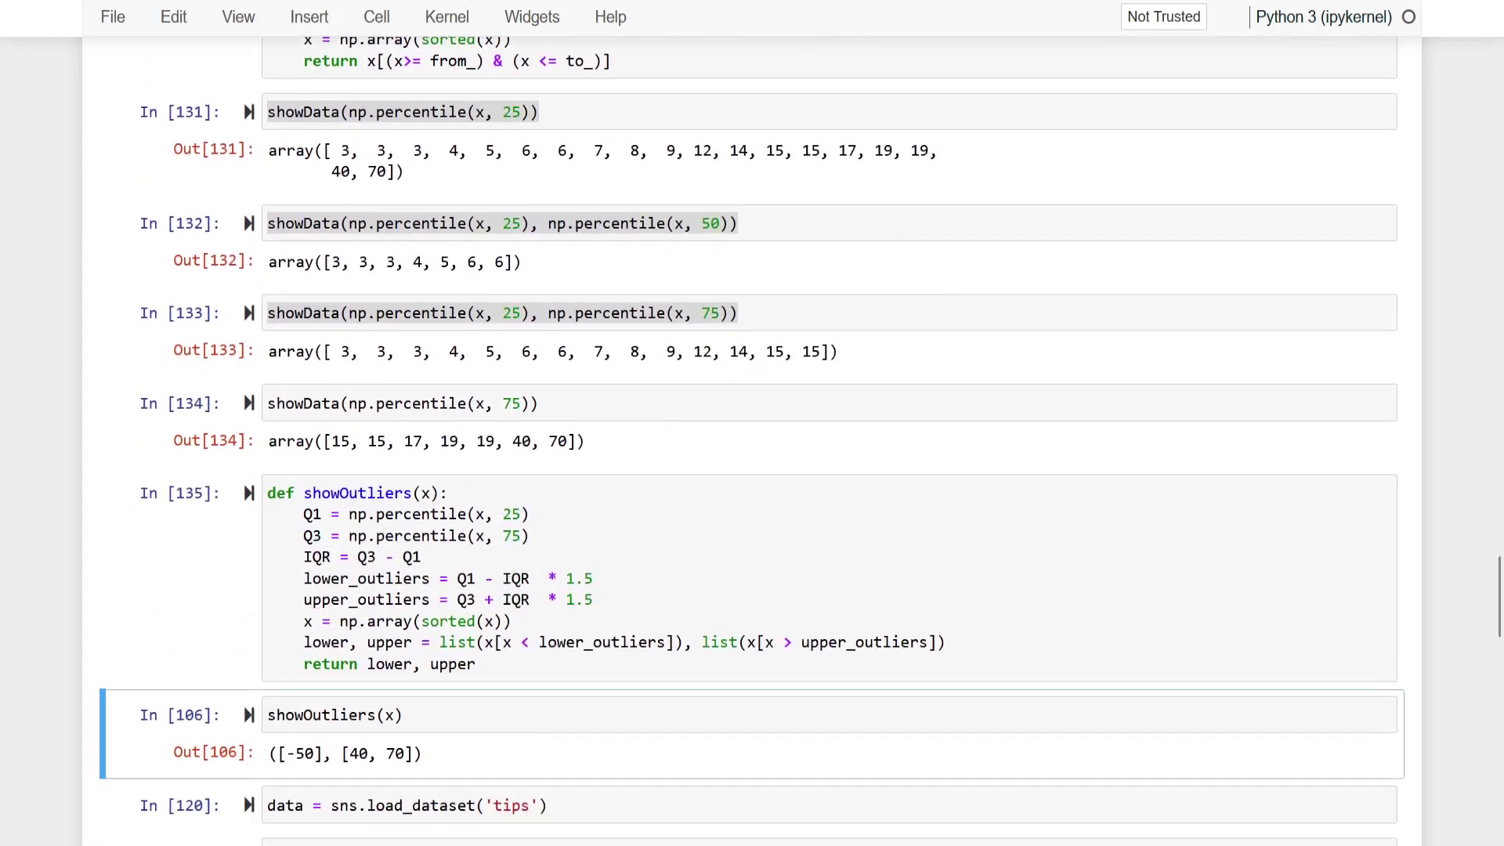
{"action": "left_click", "coordinate": [418, 714]}
{"action": "key", "text": "shift+Return"}
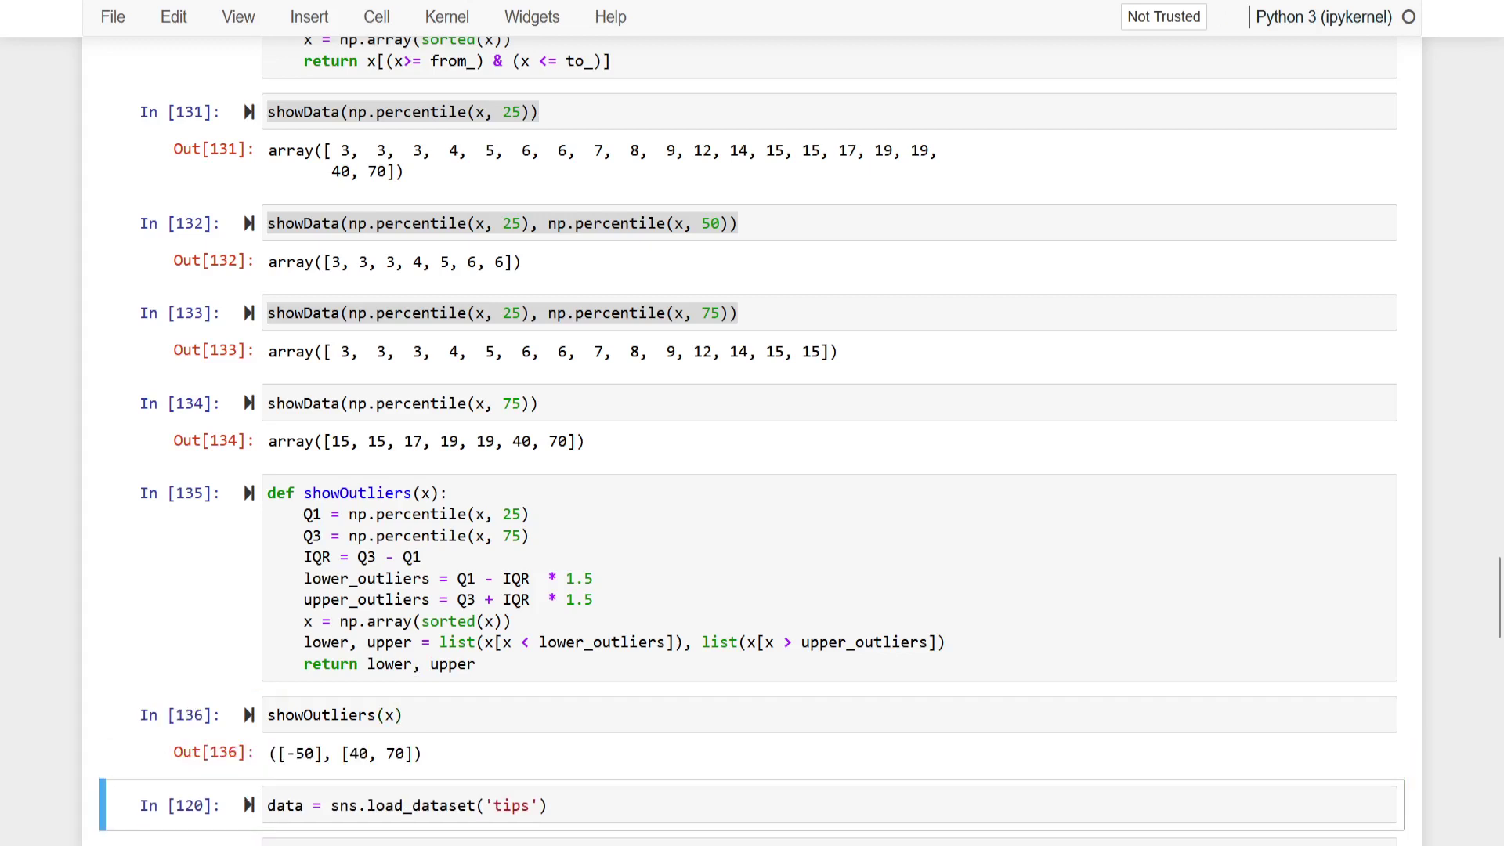
Compare the showOutliers output with the outlying points in the box plot and save the notebook.
{"action": "scroll", "coordinate": [447, 719], "scroll_direction": "up", "scroll_amount": 4}
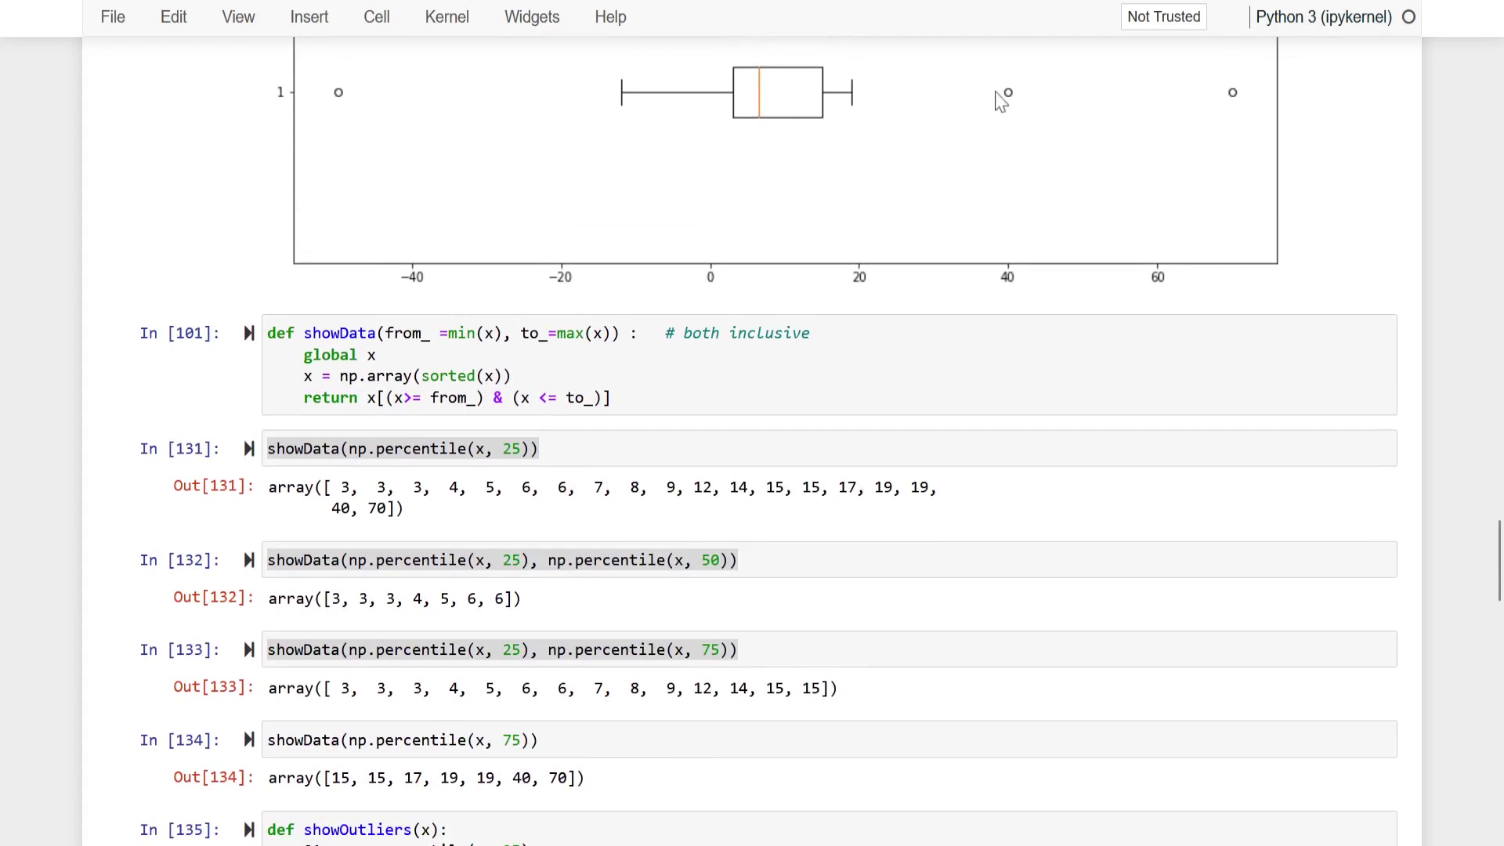
{"action": "scroll", "coordinate": [597, 587], "scroll_direction": "down", "scroll_amount": 2}
{"action": "scroll", "coordinate": [598, 579], "scroll_direction": "down", "scroll_amount": 2}
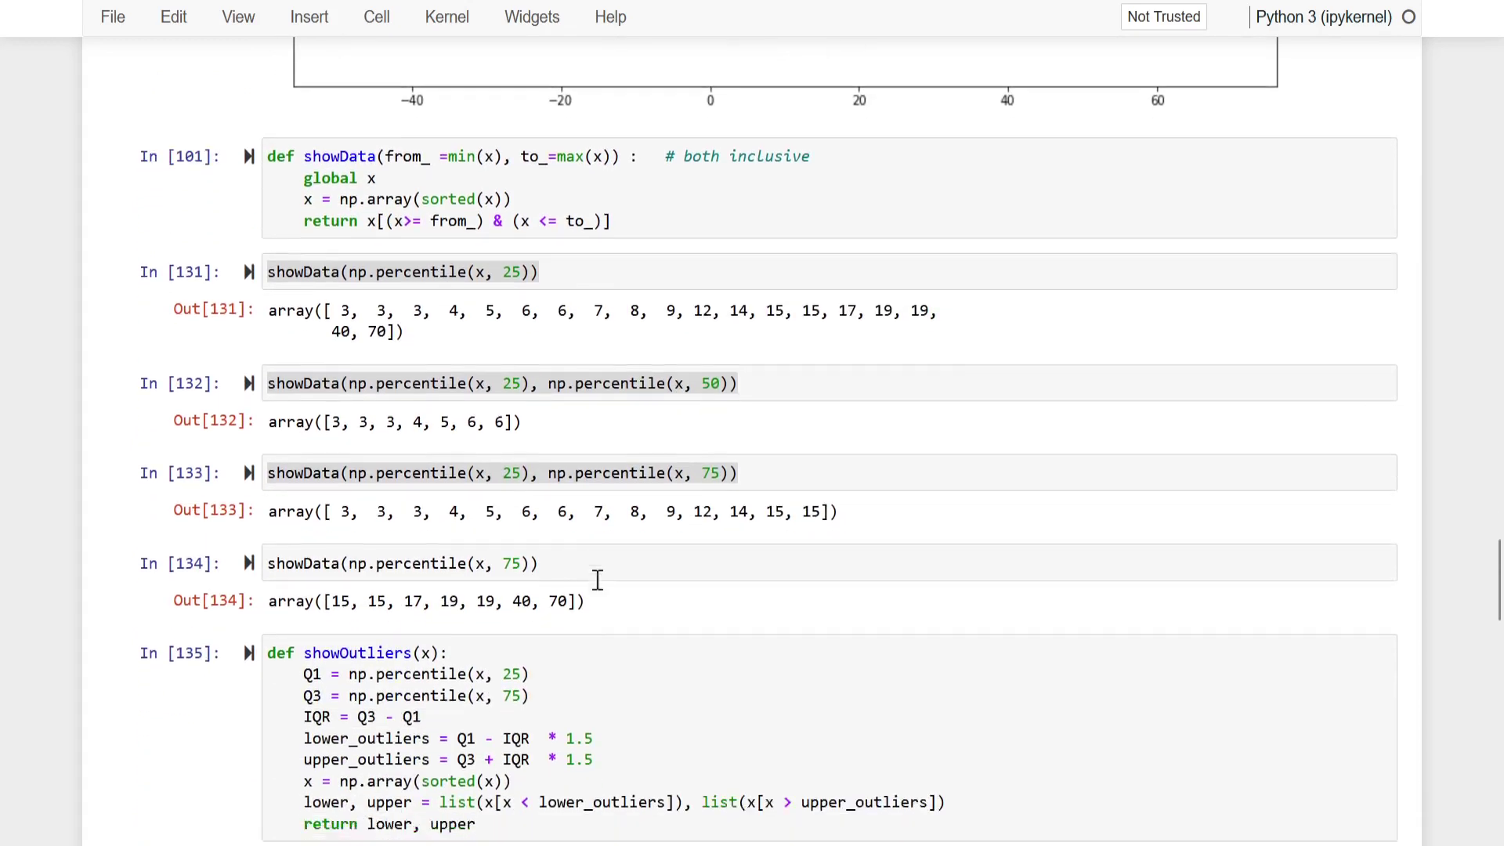
{"action": "scroll", "coordinate": [721, 639], "scroll_direction": "up", "scroll_amount": 7}
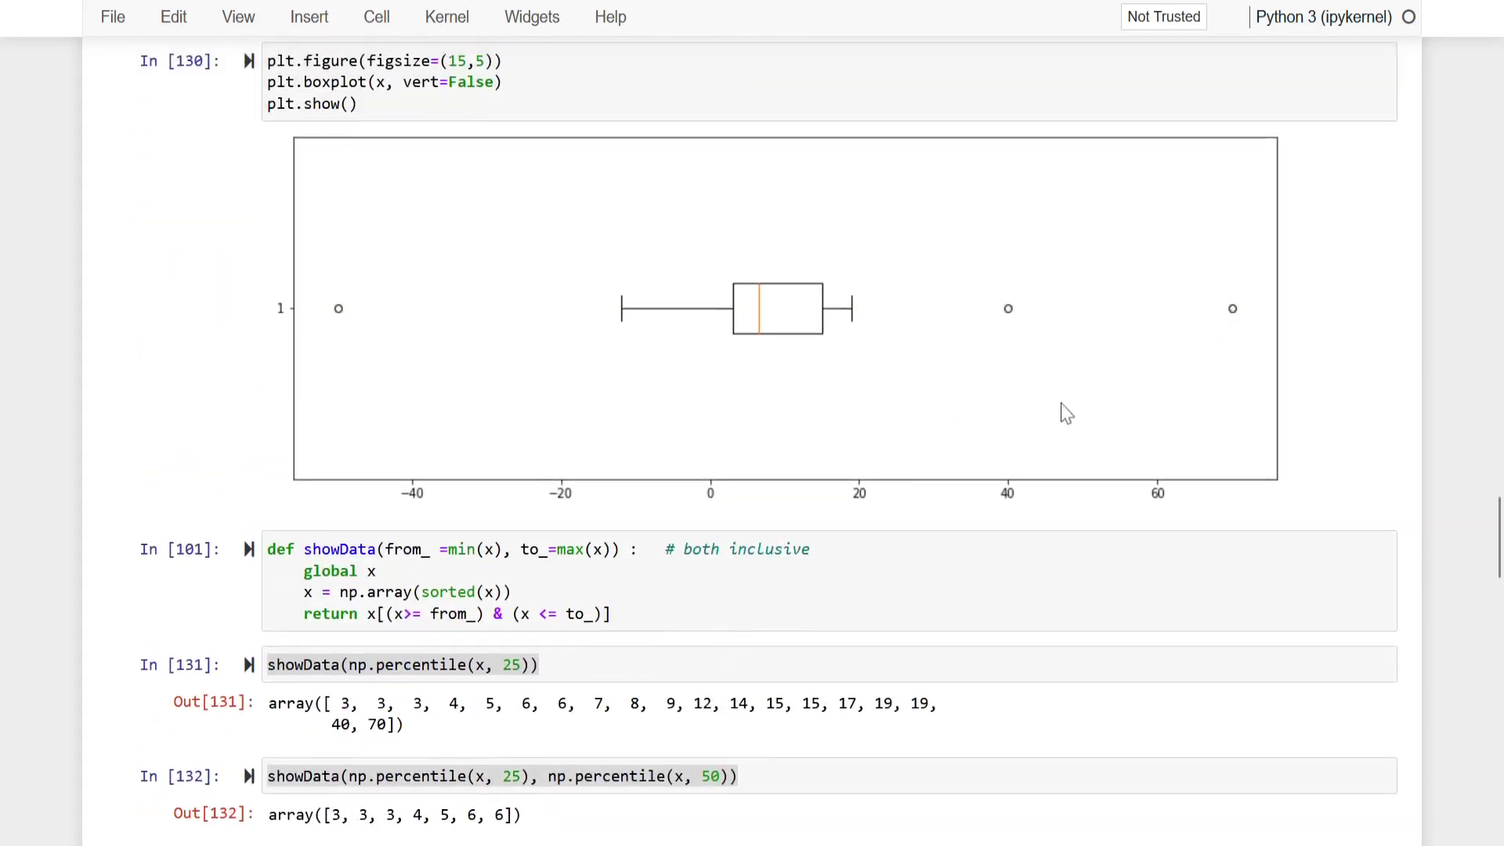
{"action": "scroll", "coordinate": [1067, 414], "scroll_direction": "down", "scroll_amount": 7}
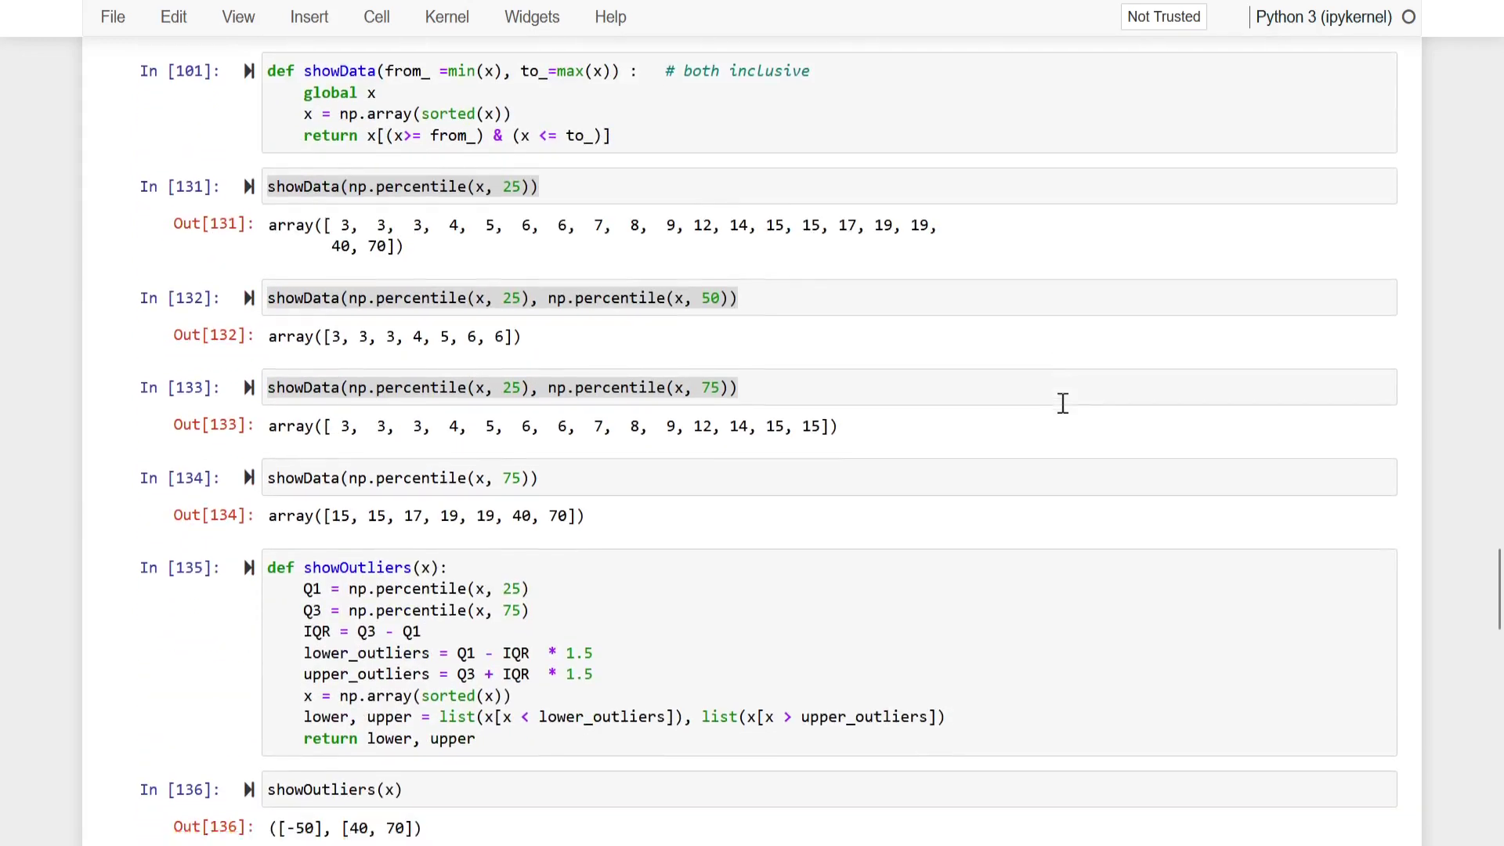
{"action": "scroll", "coordinate": [1062, 404], "scroll_direction": "down", "scroll_amount": 3}
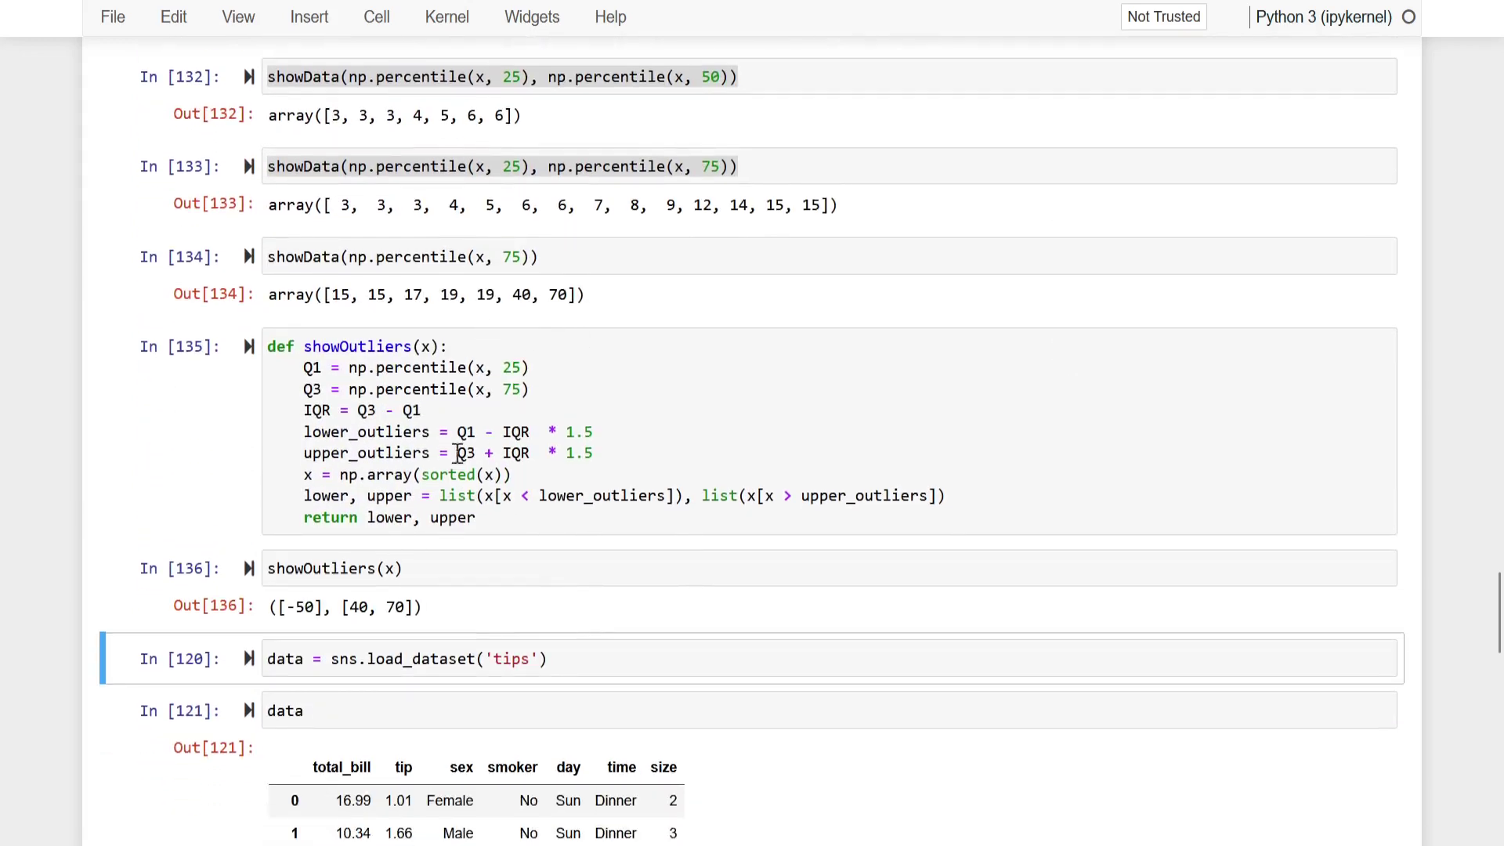
{"action": "key", "text": "ctrl+s"}
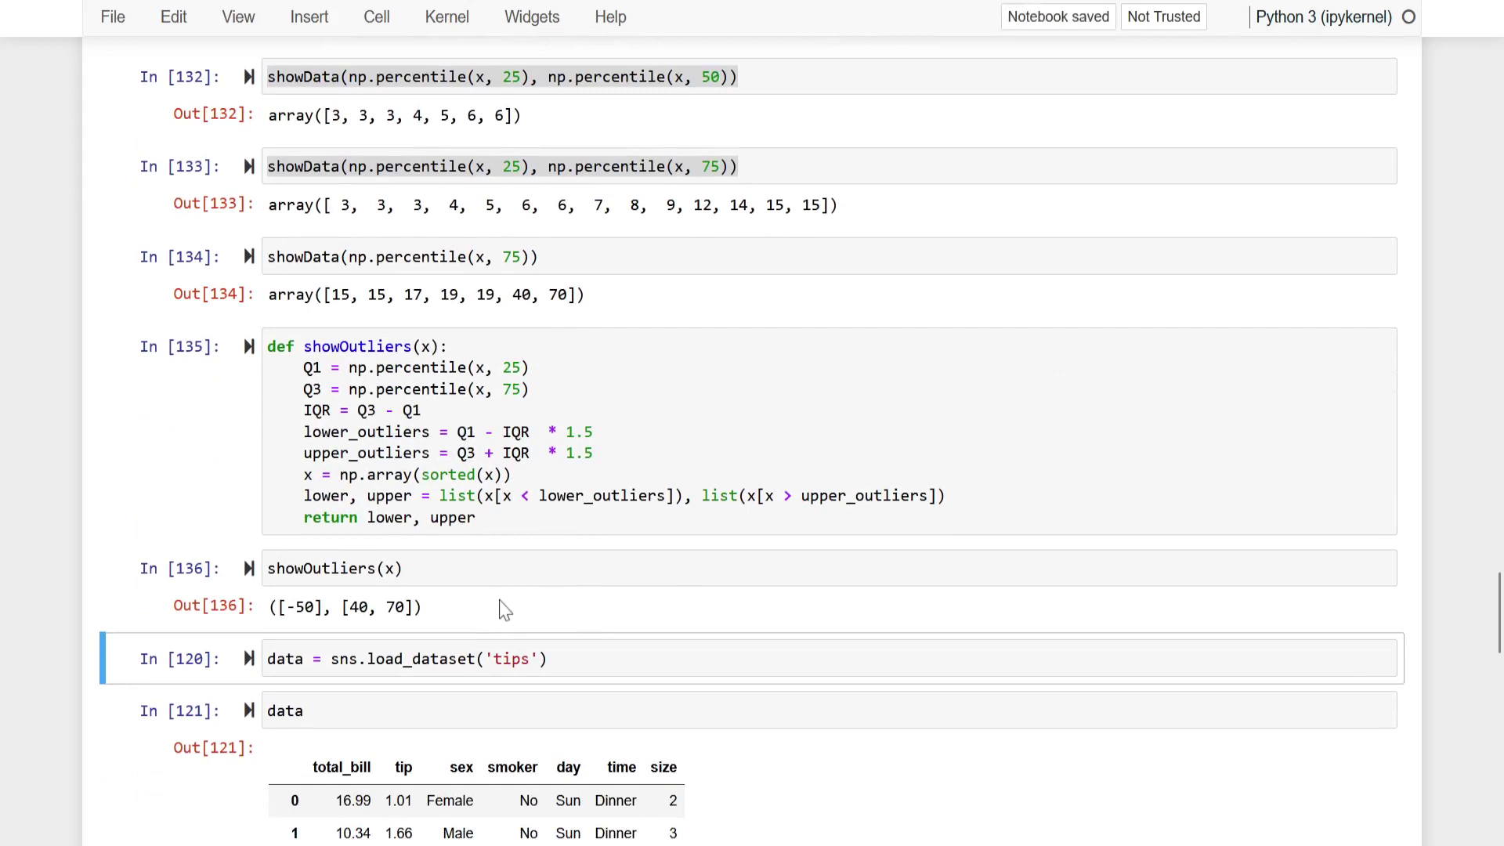
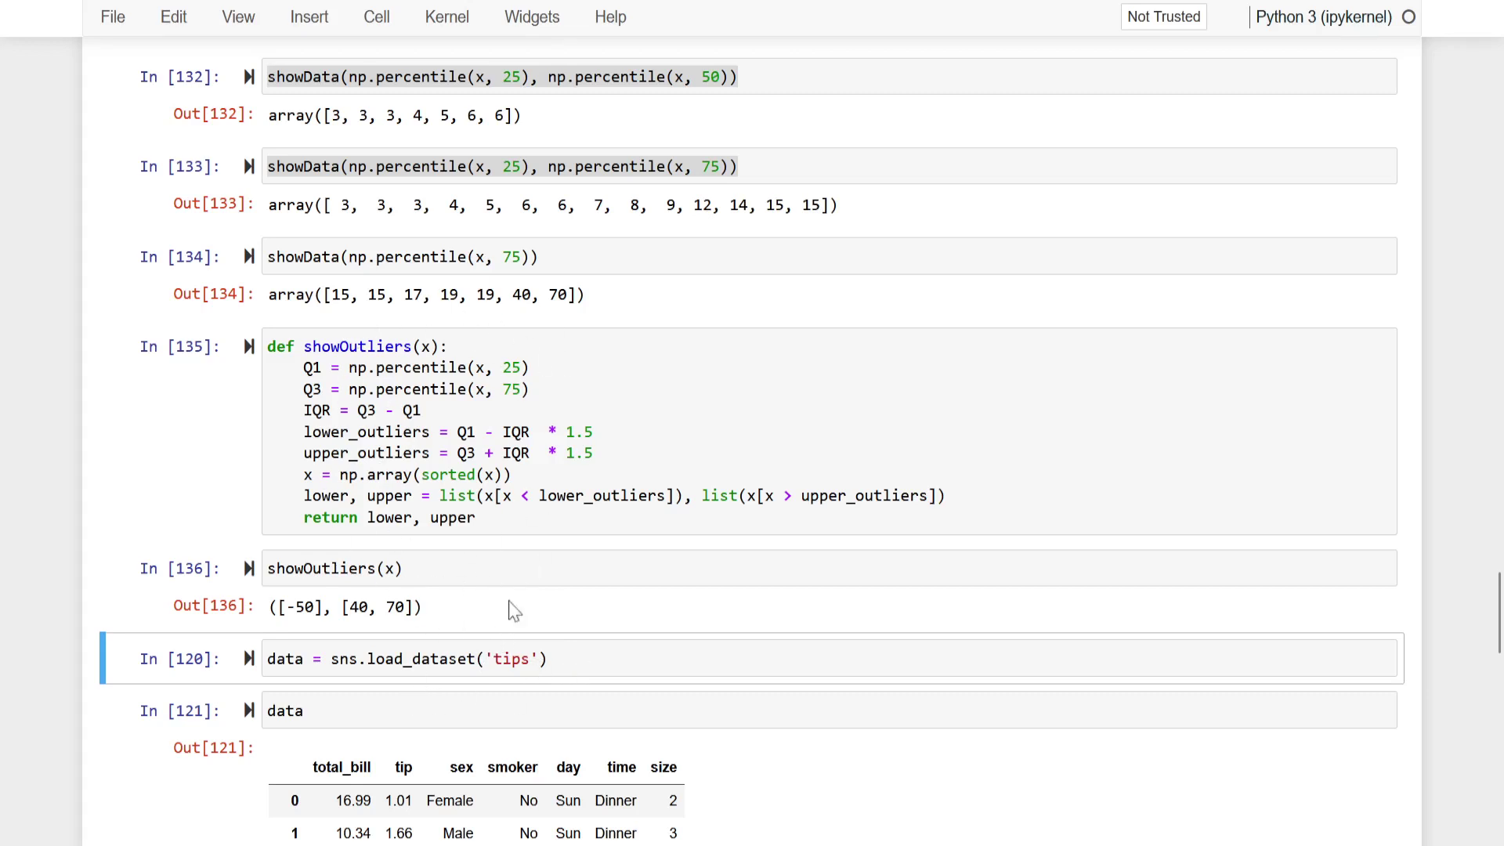
{"action": "scroll", "coordinate": [469, 270], "scroll_direction": "up", "scroll_amount": 1}
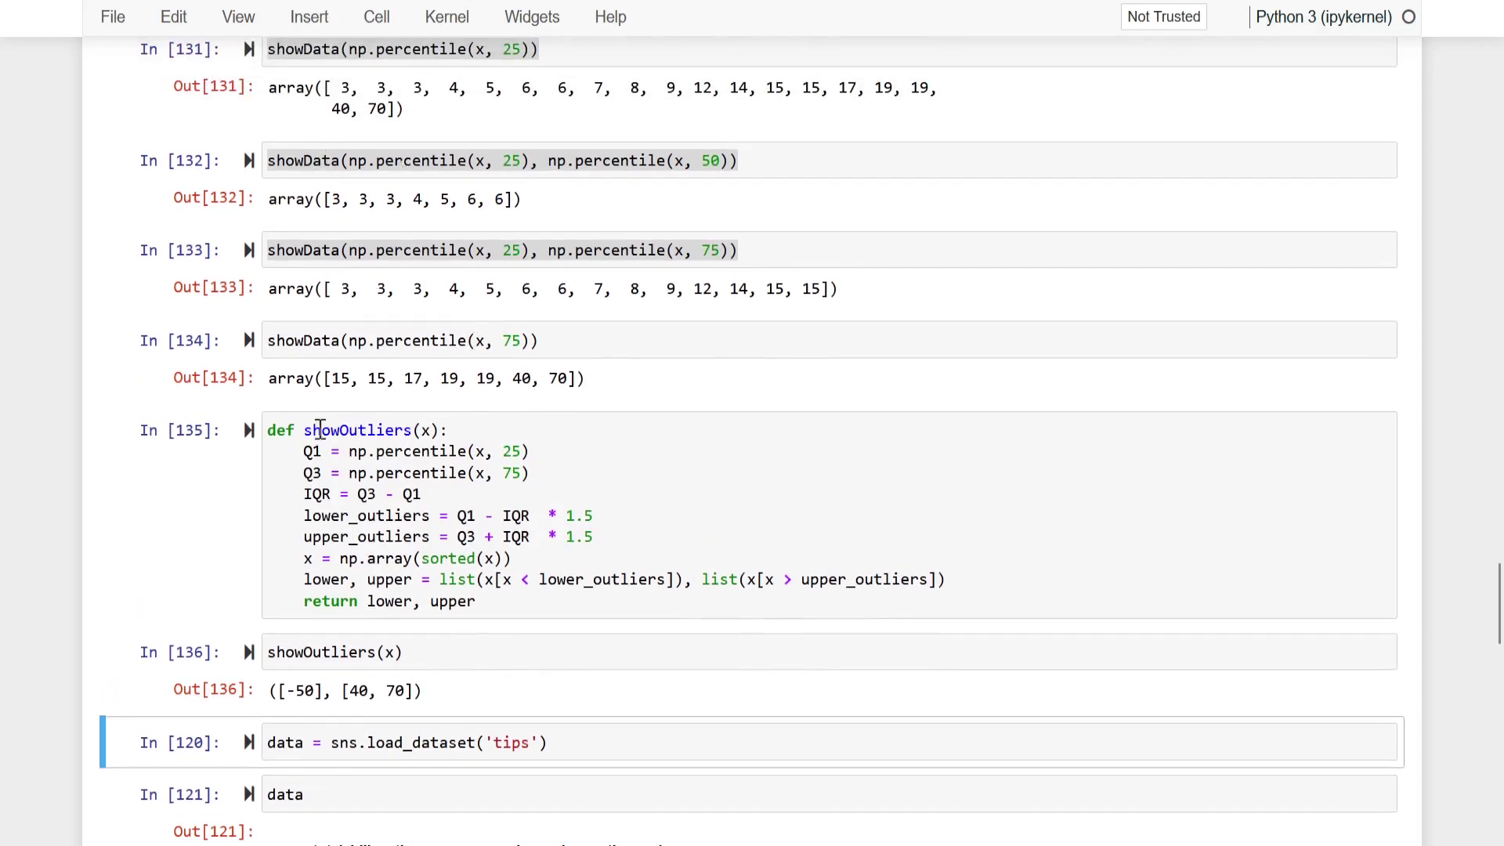
Rerun the data = sns.load_dataset('tips') cell and the data cell below it to display the table.
{"action": "scroll", "coordinate": [420, 509], "scroll_direction": "down", "scroll_amount": 2}
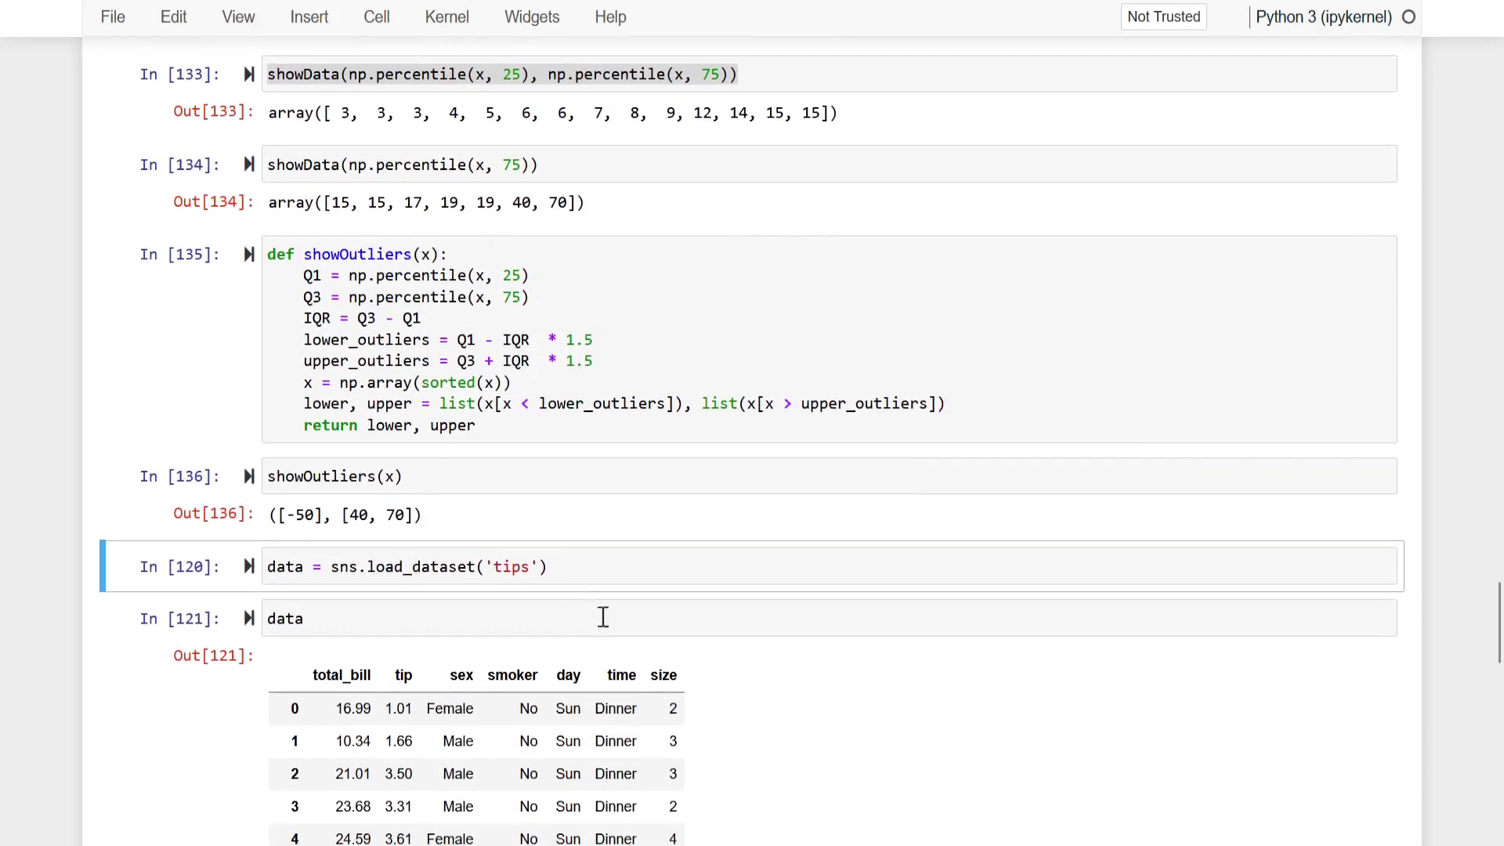
{"action": "scroll", "coordinate": [448, 605], "scroll_direction": "down", "scroll_amount": 1}
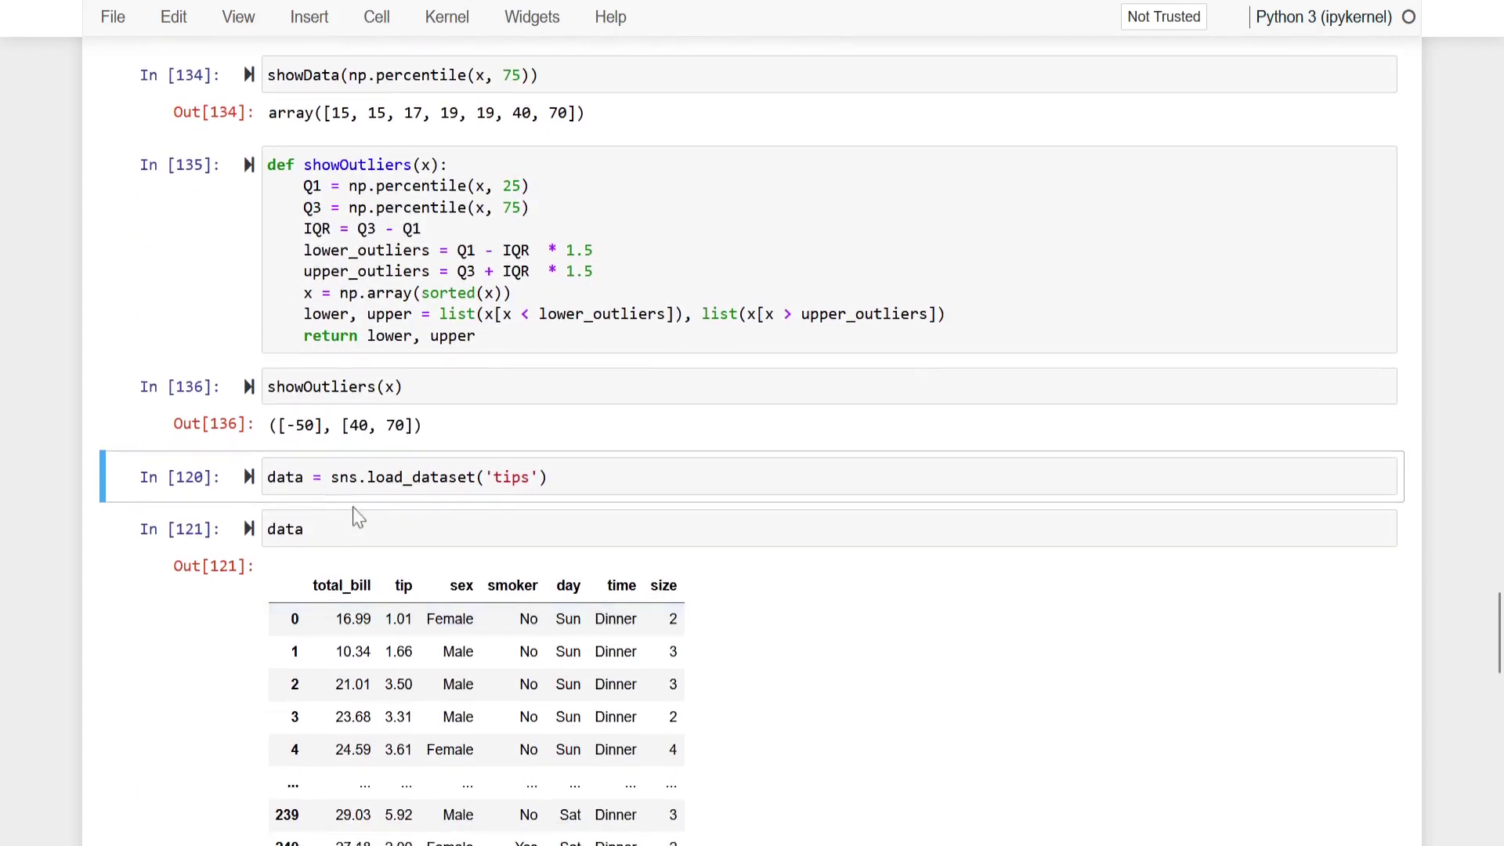
{"action": "left_click", "coordinate": [392, 490]}
{"action": "key", "text": "shift+Return"}
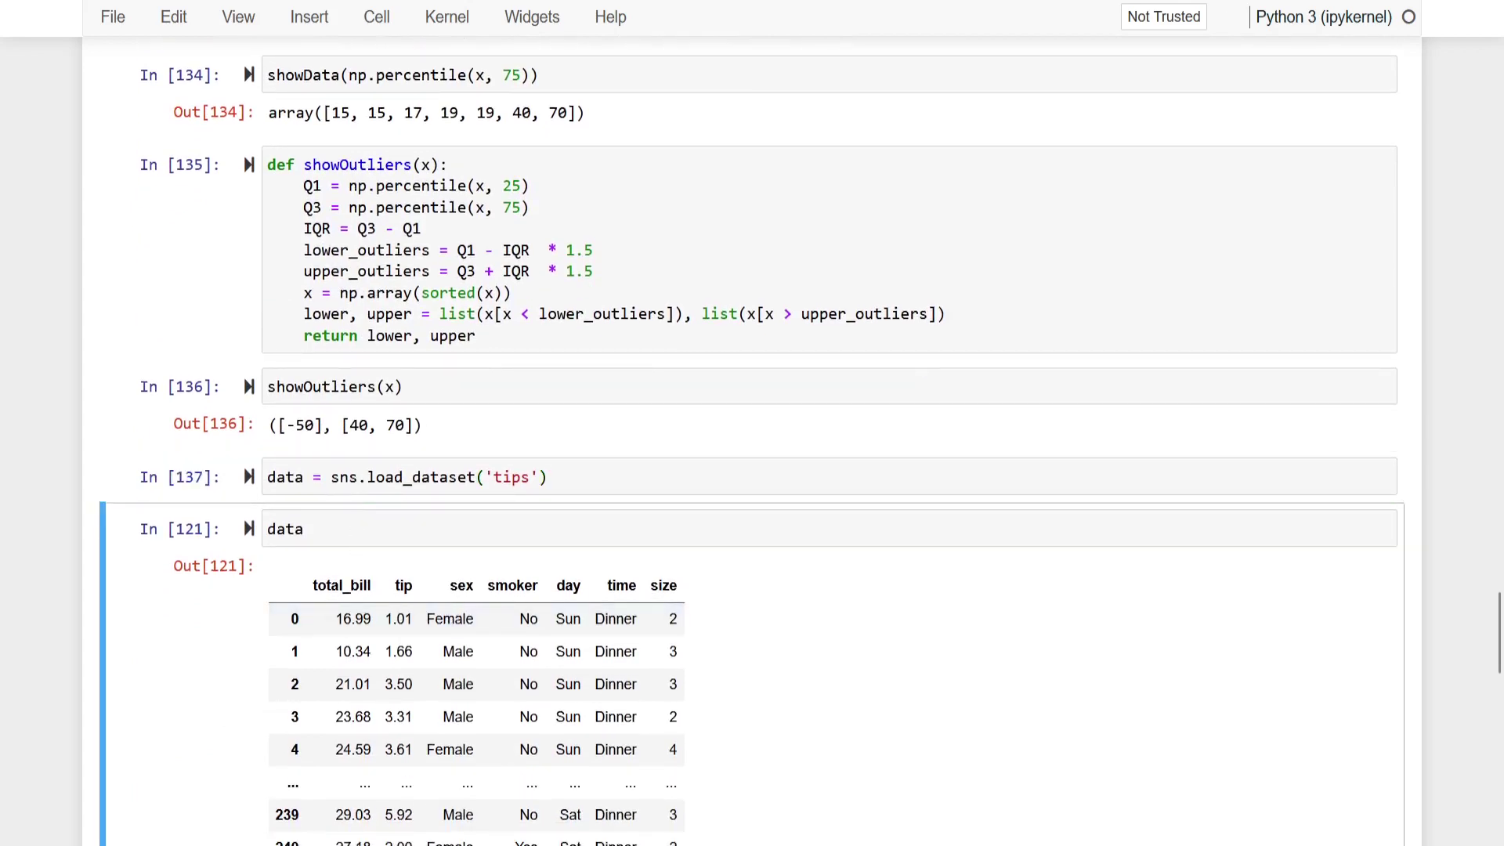
{"action": "key", "text": "shift+Return"}
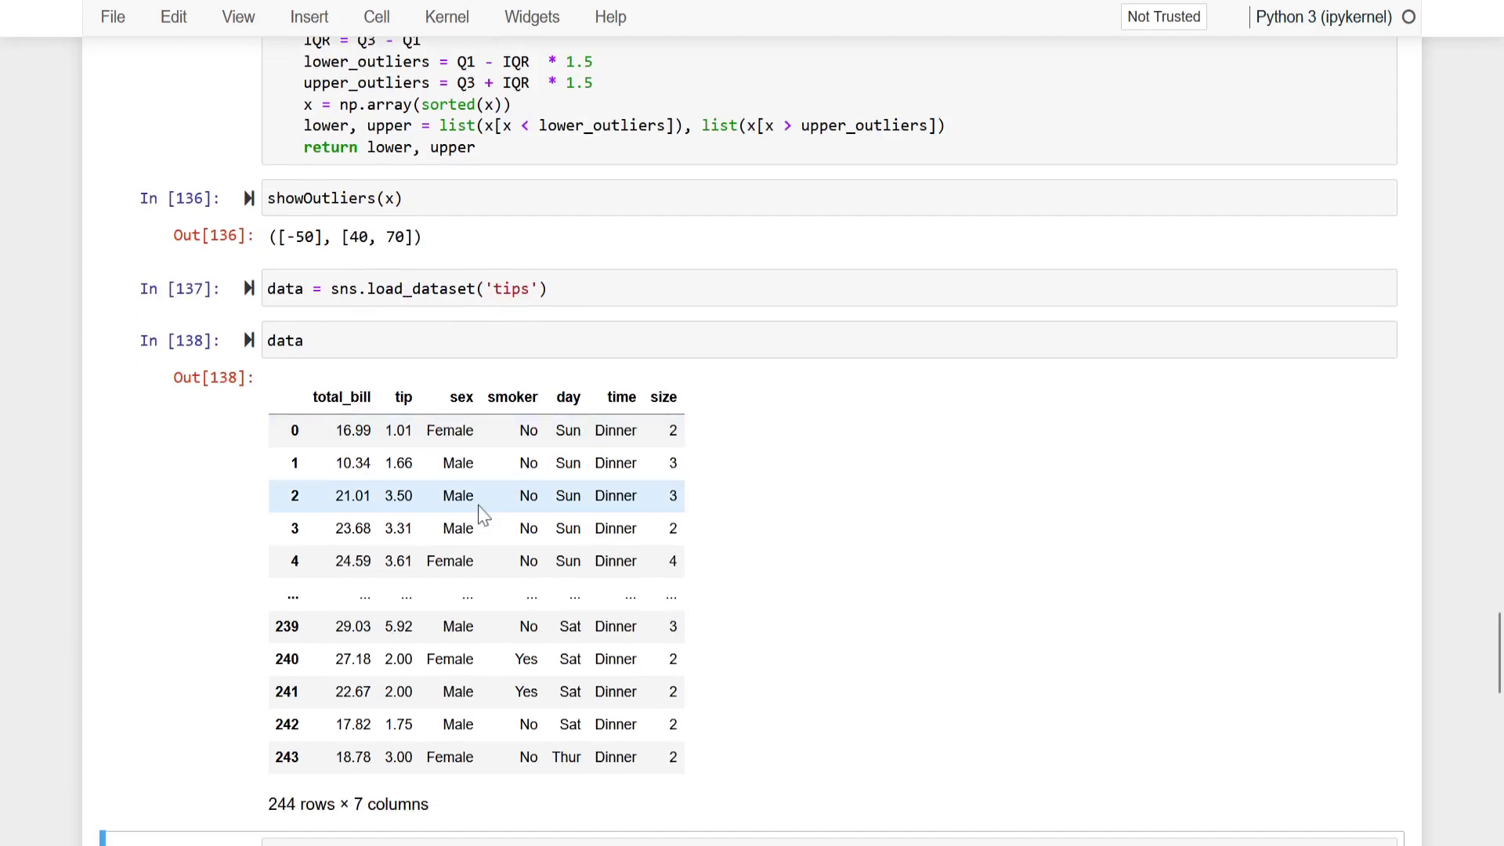
Delete the data['size'] cell below the tips table.
{"action": "scroll", "coordinate": [482, 513], "scroll_direction": "down", "scroll_amount": 5}
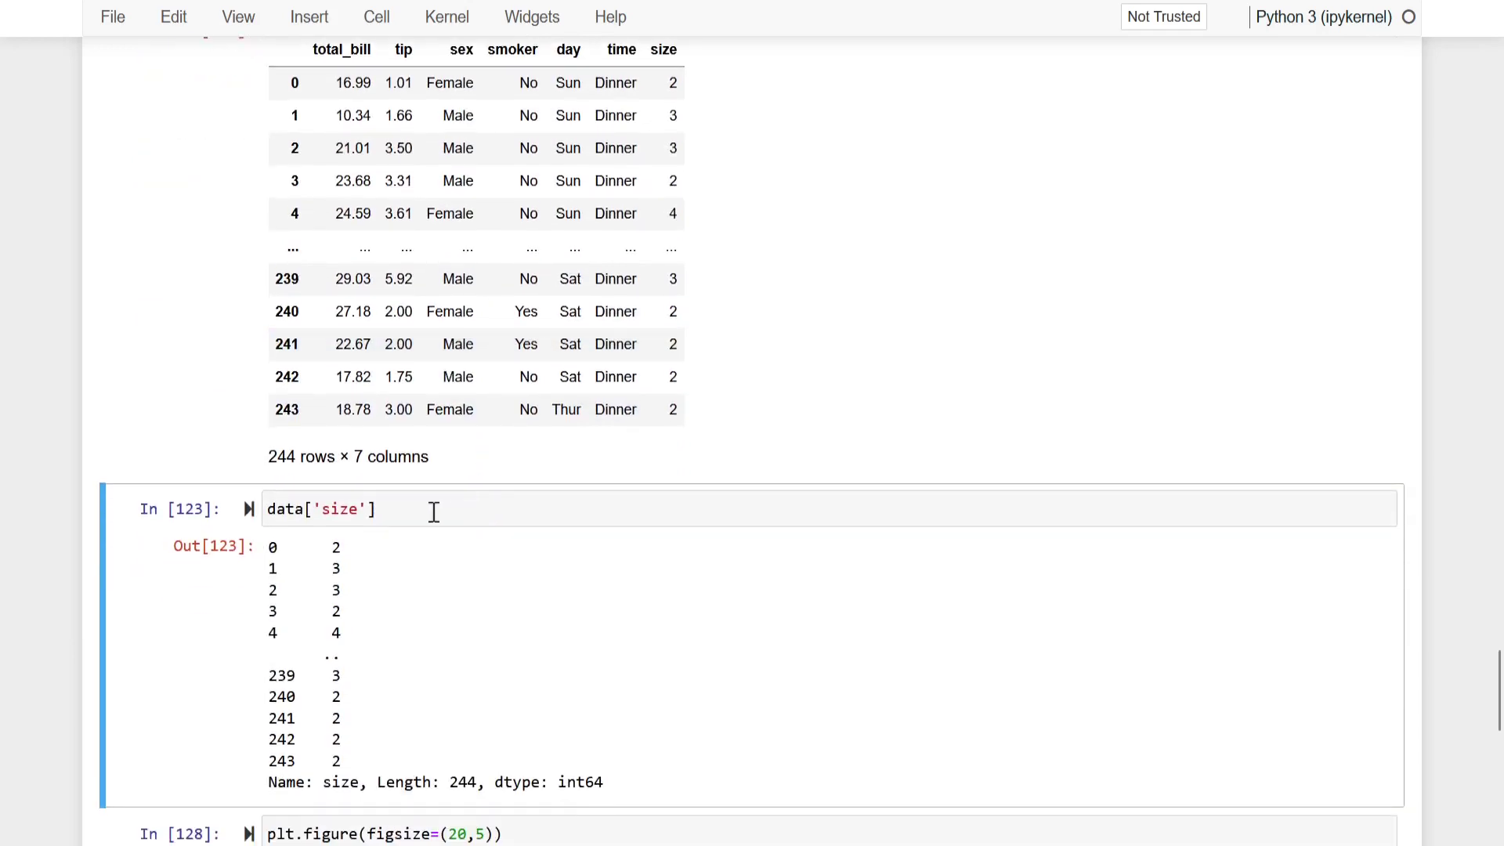
{"action": "key", "text": "d"}
{"action": "key", "text": "d"}
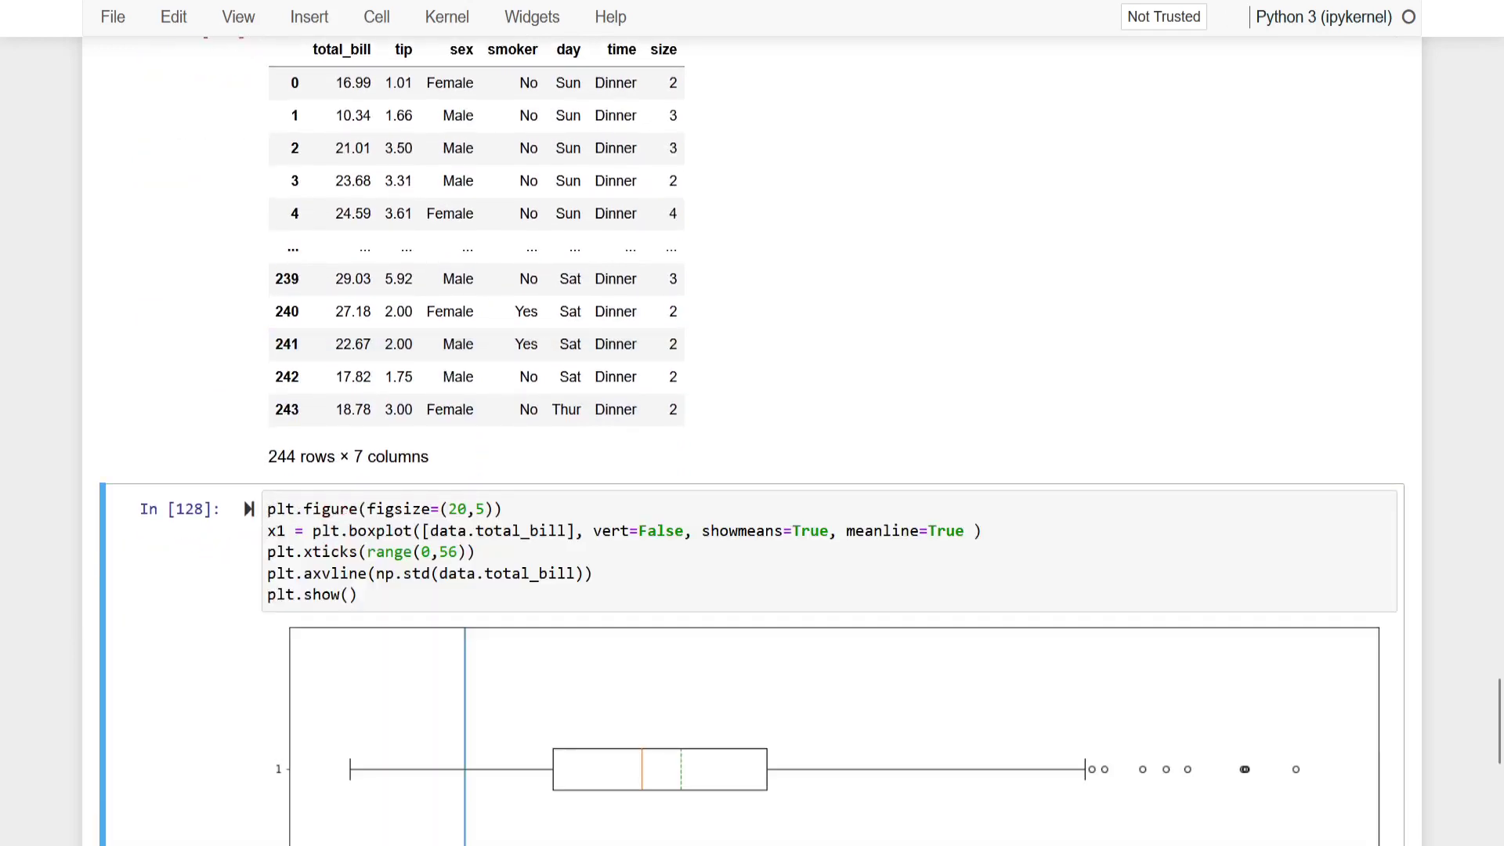
Rerun the box plot cell for data.total_bill and bring the whole plot with its axis into view.
{"action": "left_click", "coordinate": [537, 561]}
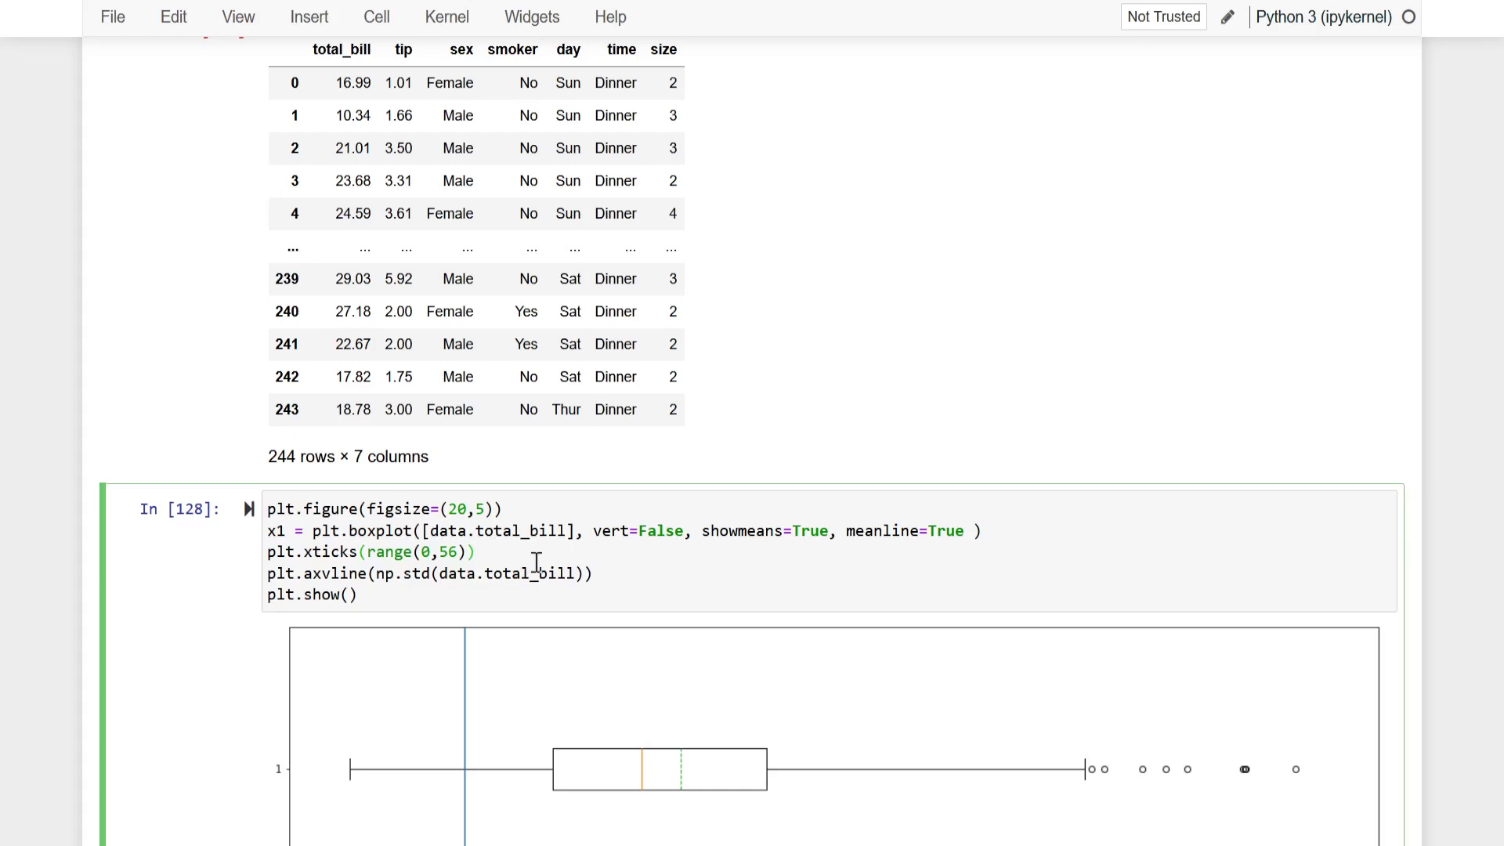
{"action": "key", "text": "shift+Return"}
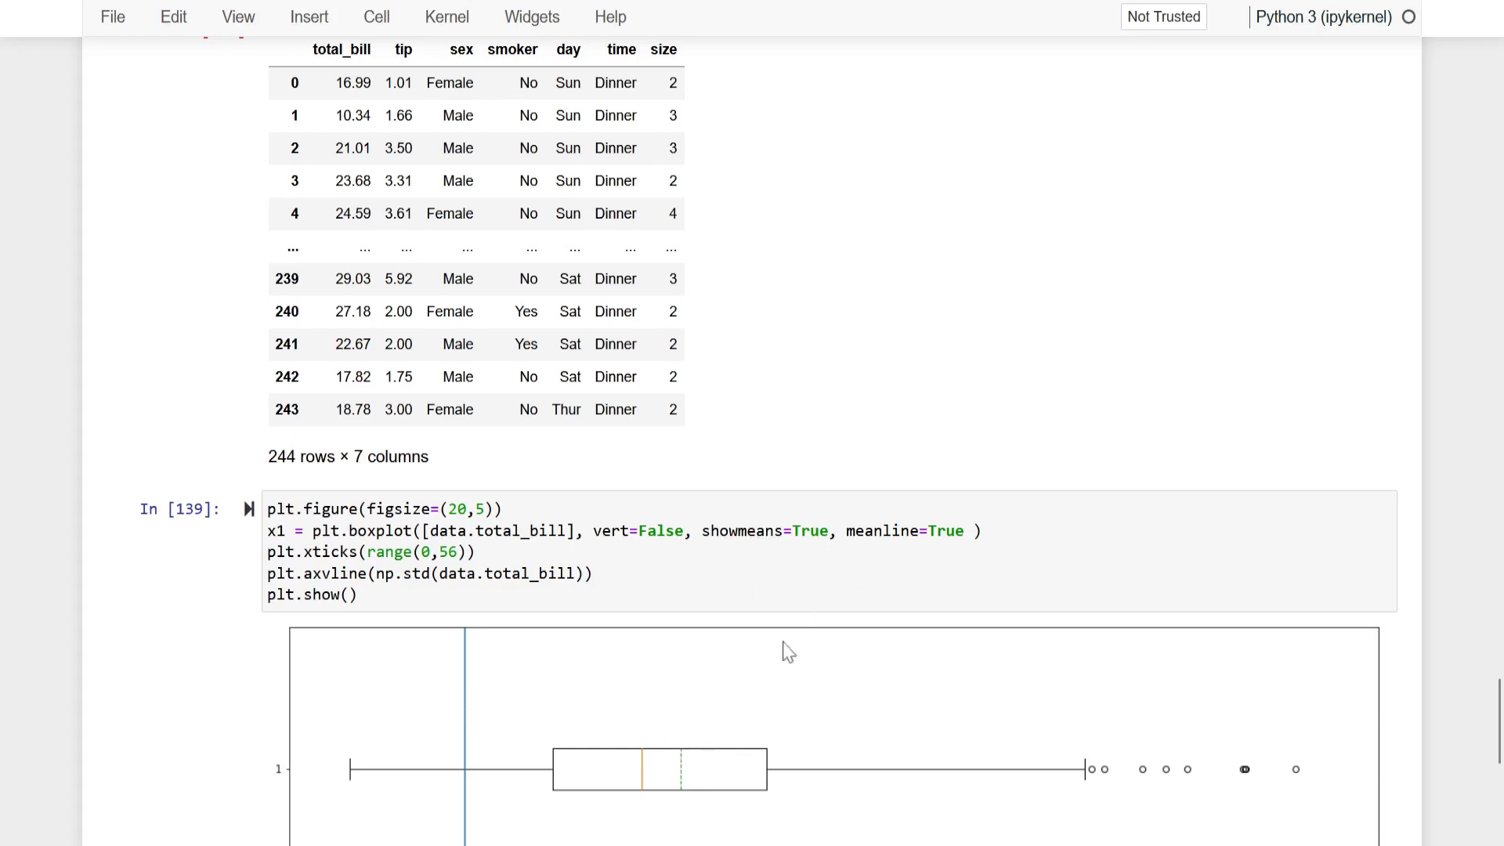
{"action": "scroll", "coordinate": [749, 779], "scroll_direction": "down", "scroll_amount": 1}
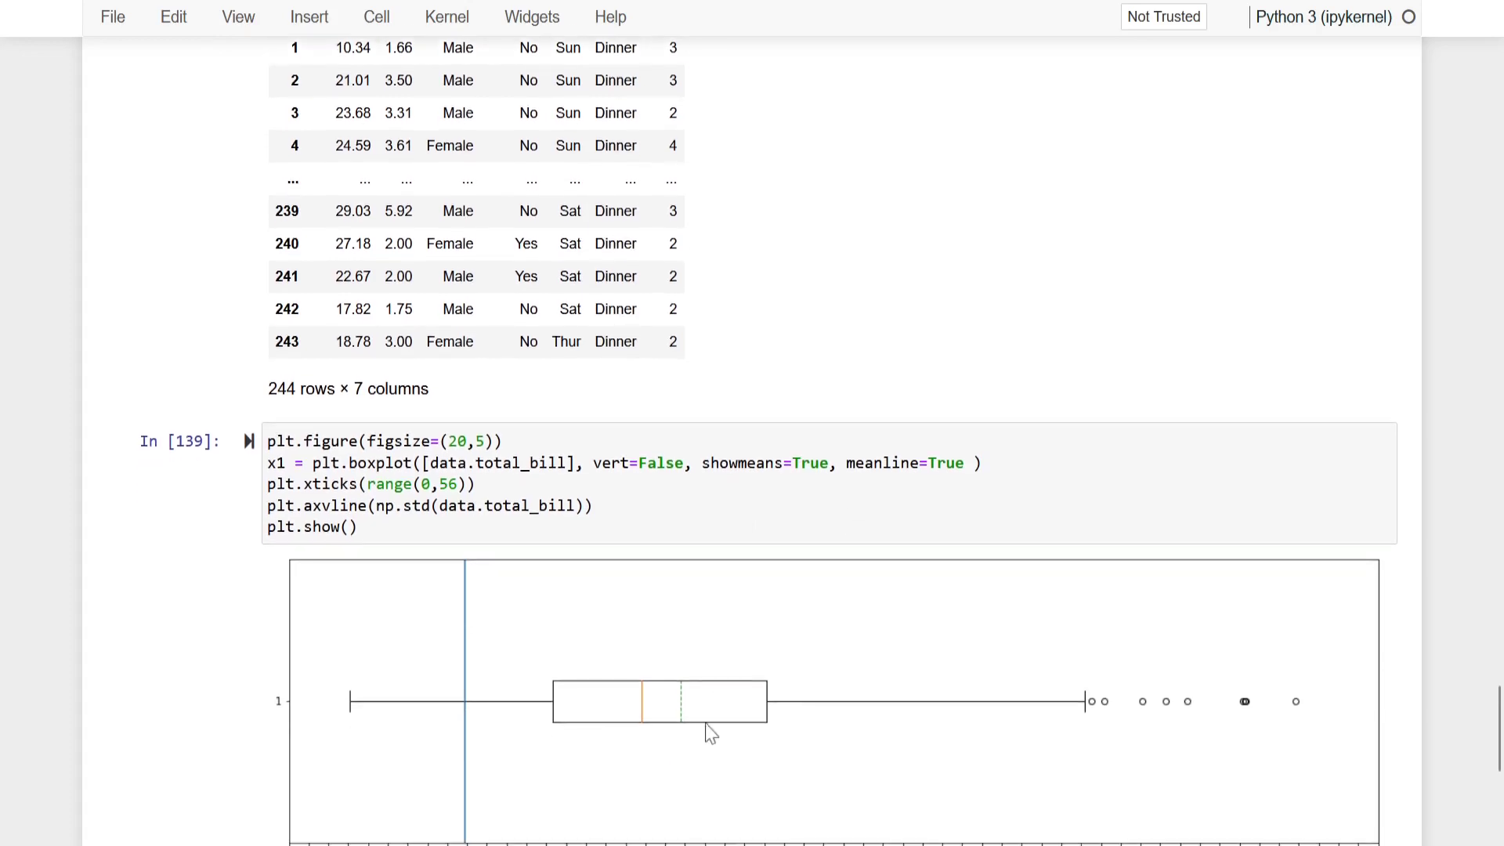
{"action": "scroll", "coordinate": [696, 749], "scroll_direction": "down", "scroll_amount": 1}
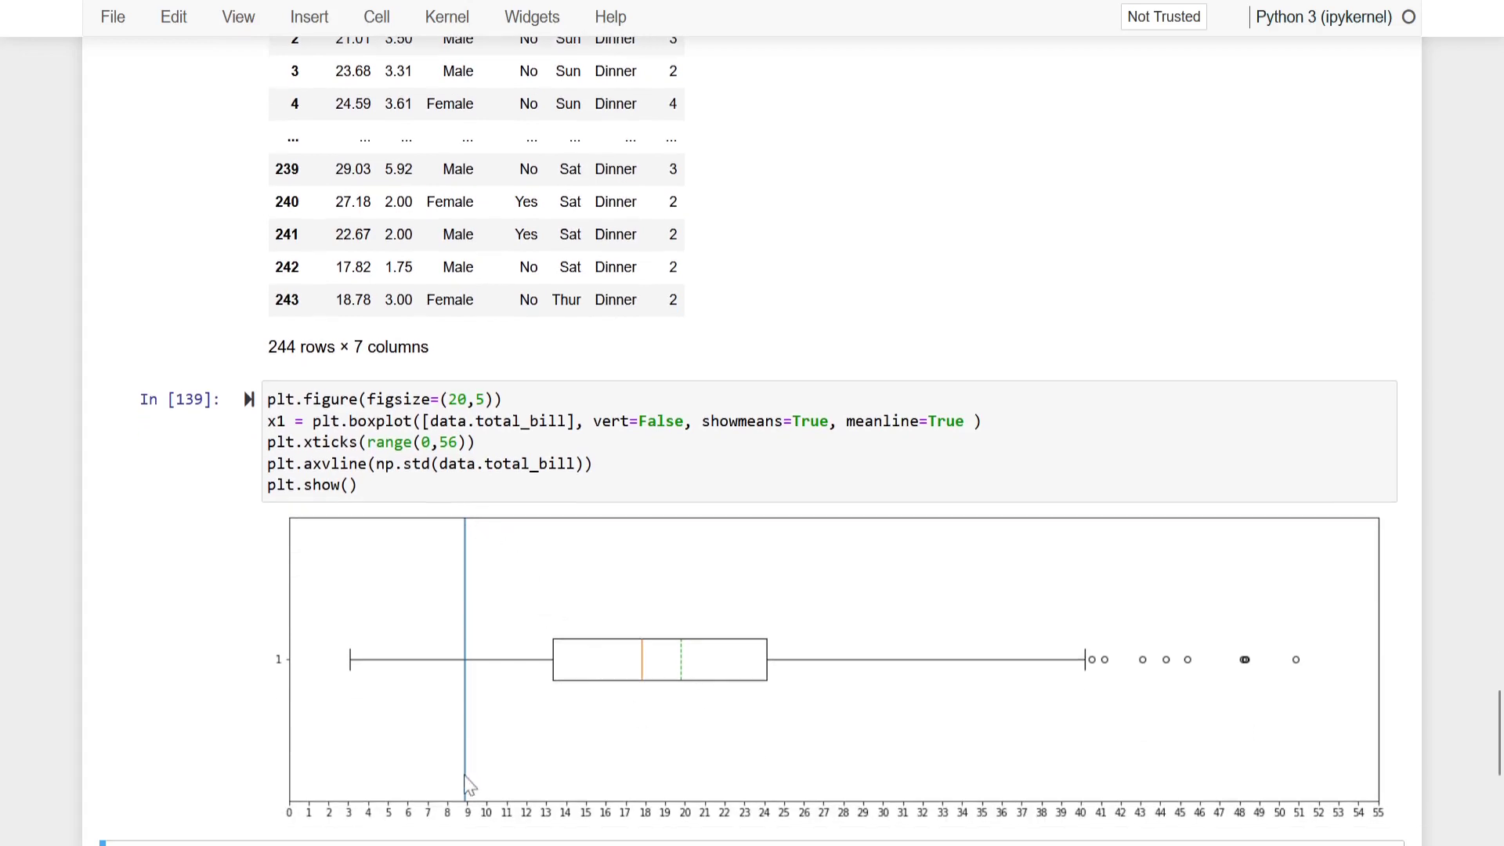
Highlight the plt.axvline(np.std(data.total_bill)) line and compare it with the vertical line in the plot and the total_bill column.
{"action": "left_click", "coordinate": [340, 464]}
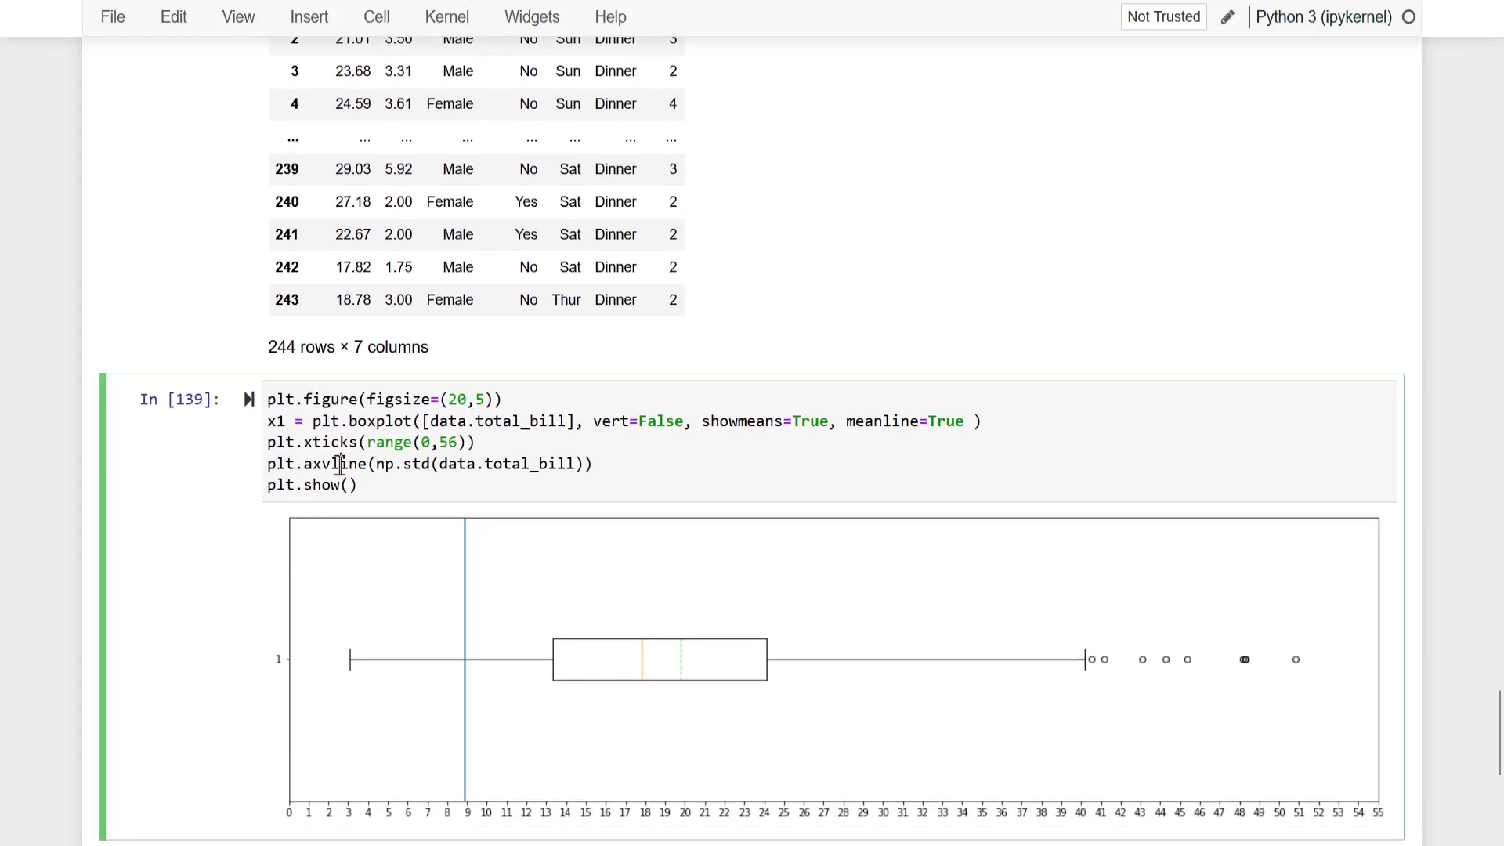
{"action": "key", "text": "shift+End"}
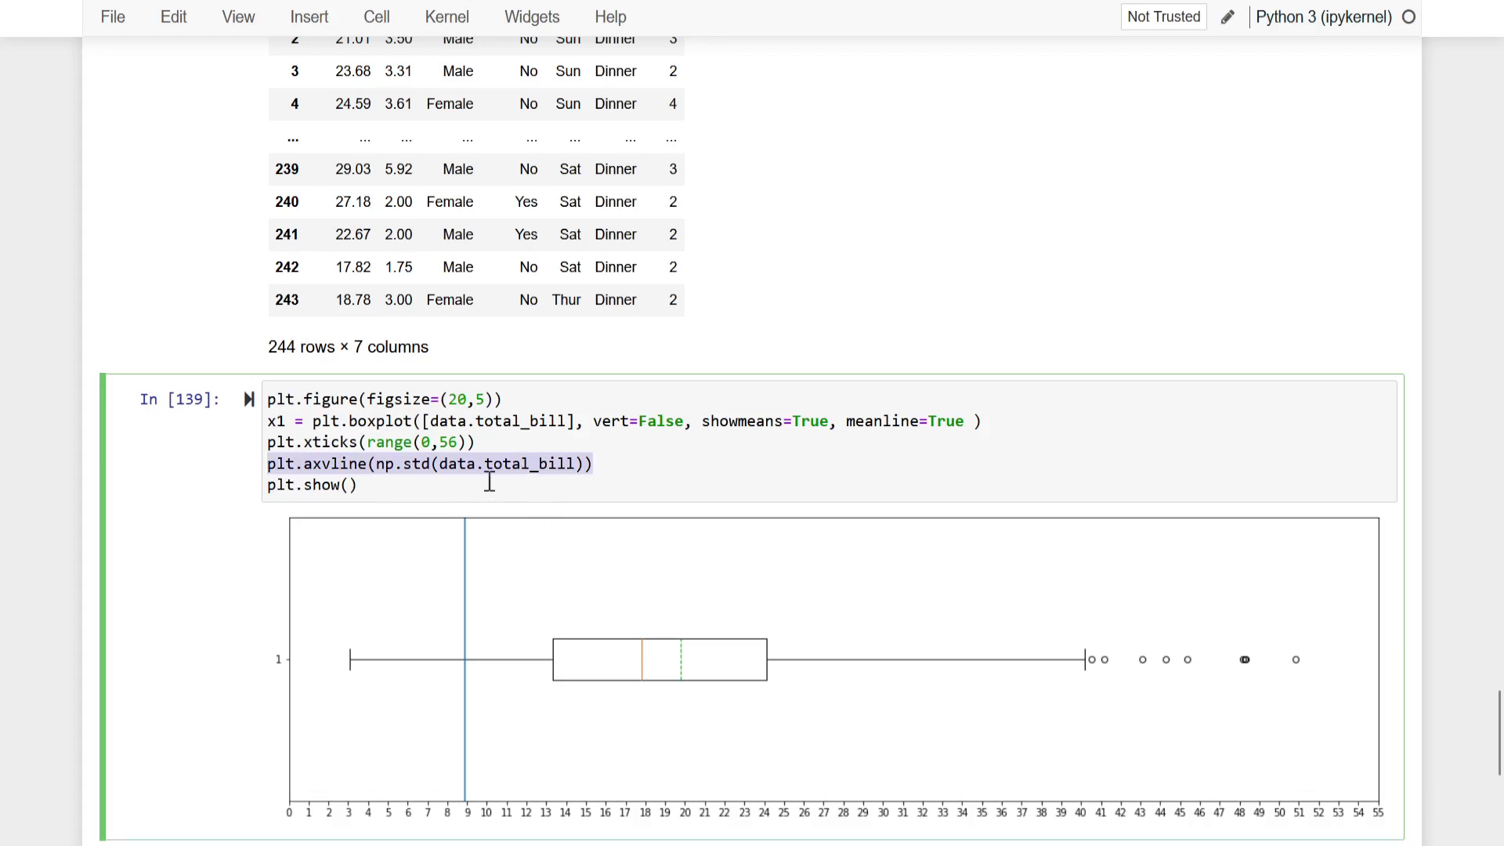
{"action": "scroll", "coordinate": [490, 481], "scroll_direction": "up", "scroll_amount": 3}
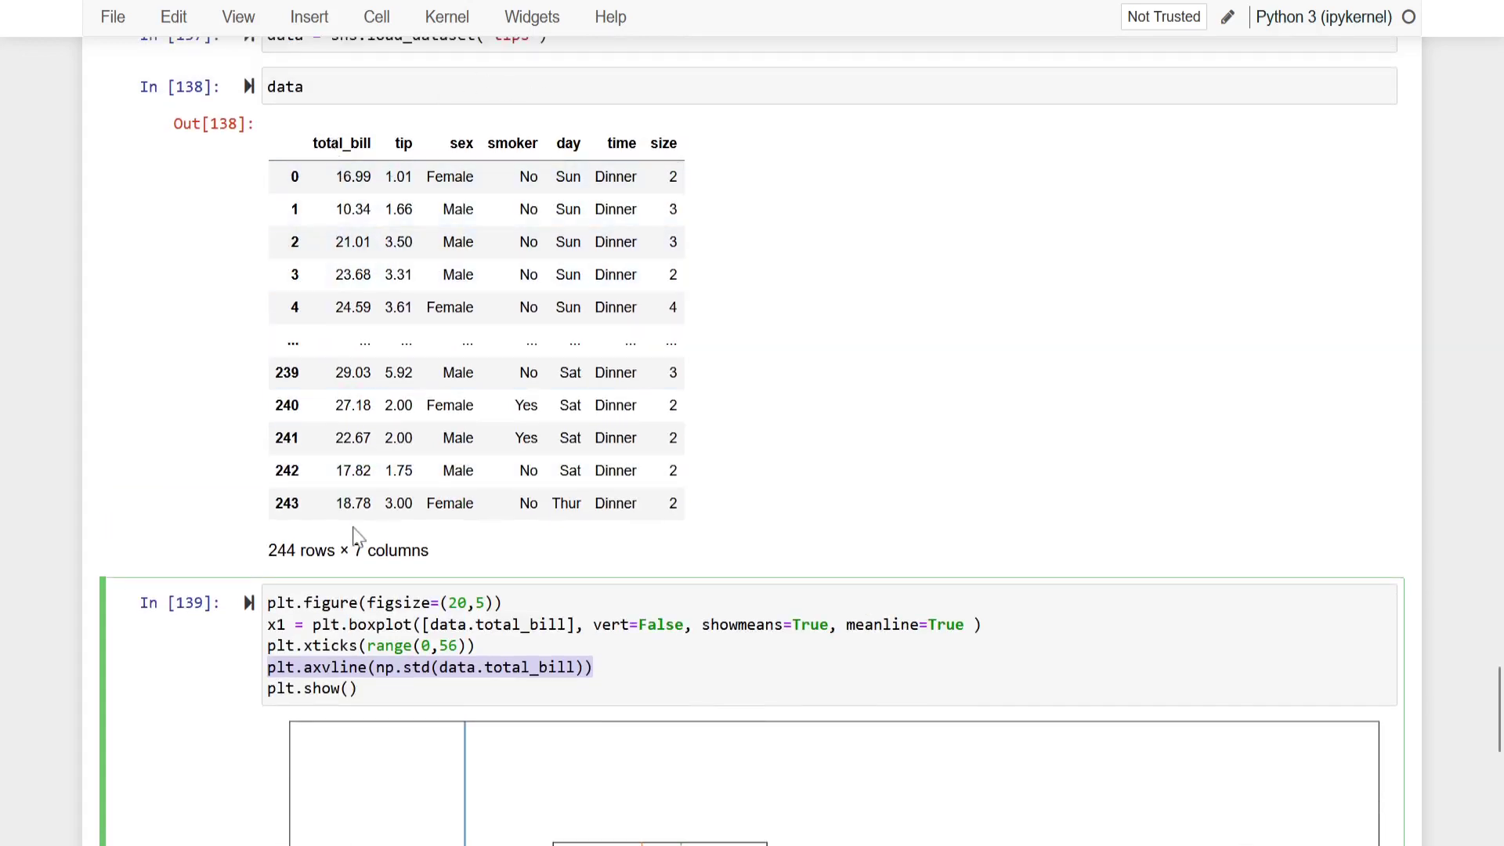
{"action": "scroll", "coordinate": [356, 535], "scroll_direction": "down", "scroll_amount": 3}
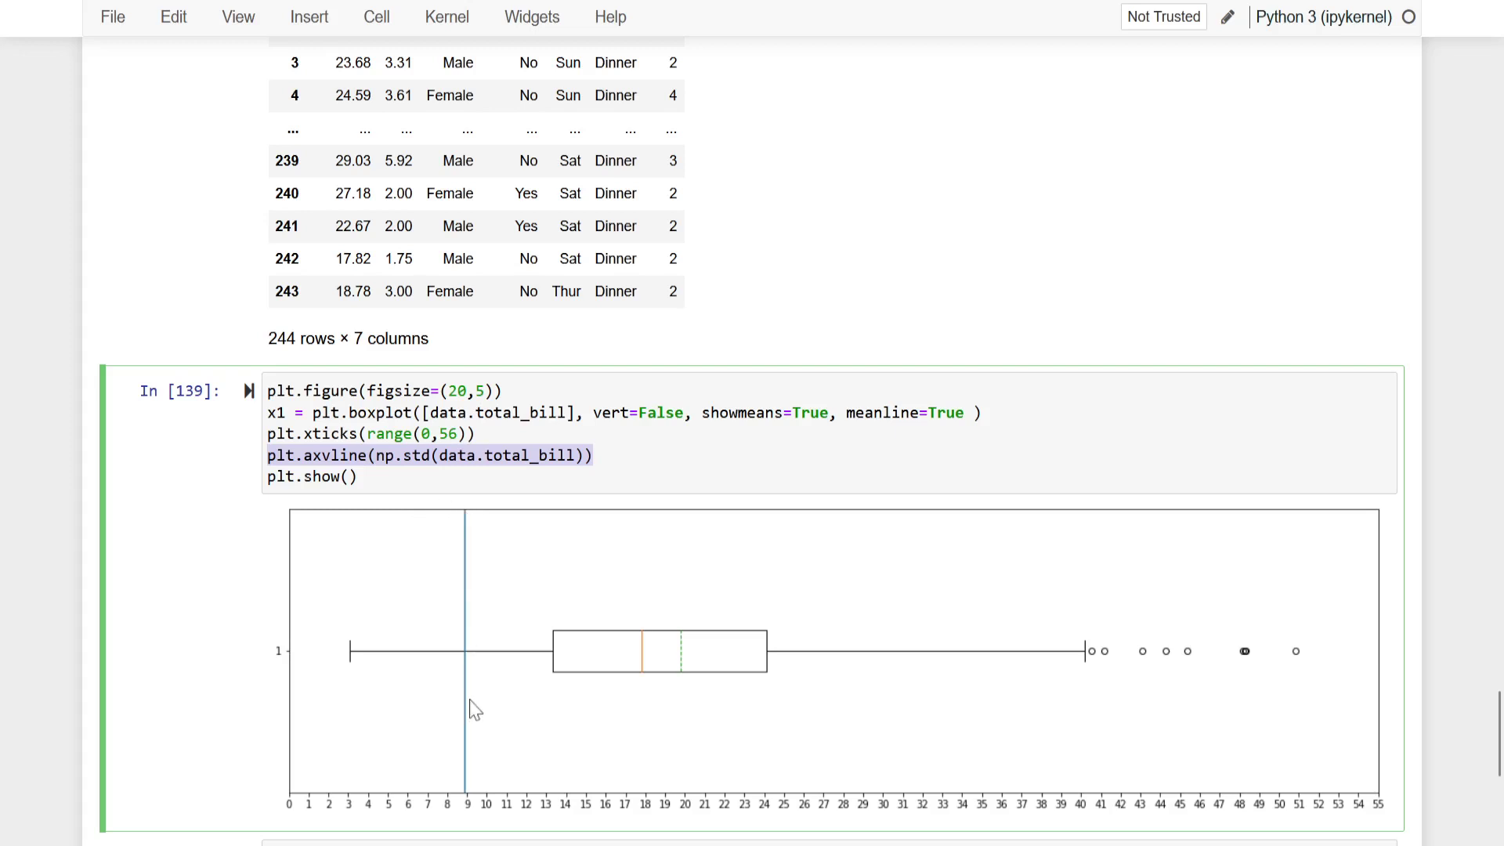
{"action": "scroll", "coordinate": [474, 707], "scroll_direction": "down", "scroll_amount": 1}
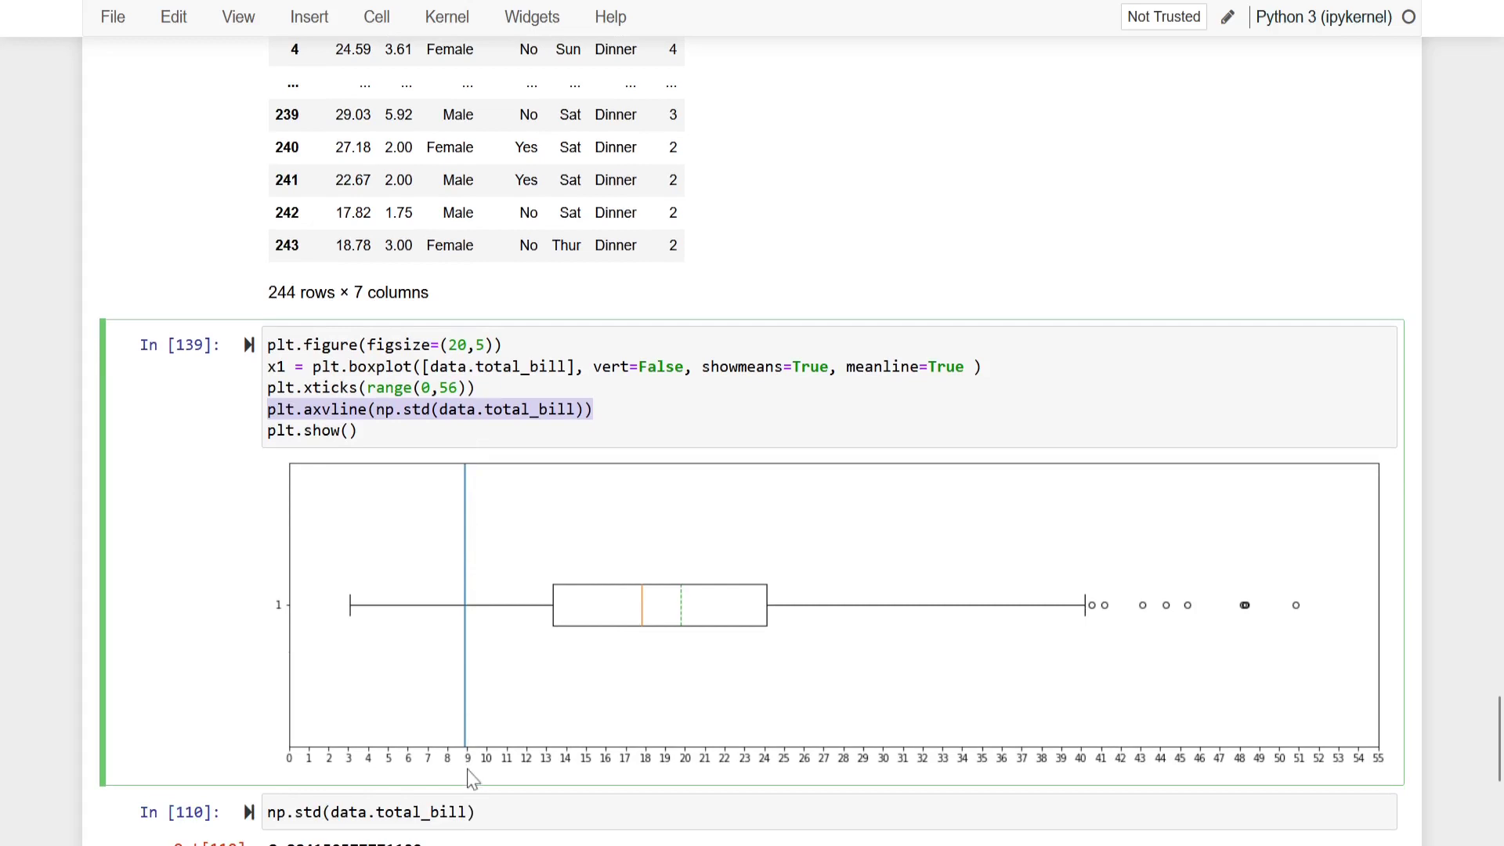
Rerun the np.std(data.total_bill) and showOutliers(data.total_bill) cells below the box plot.
{"action": "left_click", "coordinate": [502, 821]}
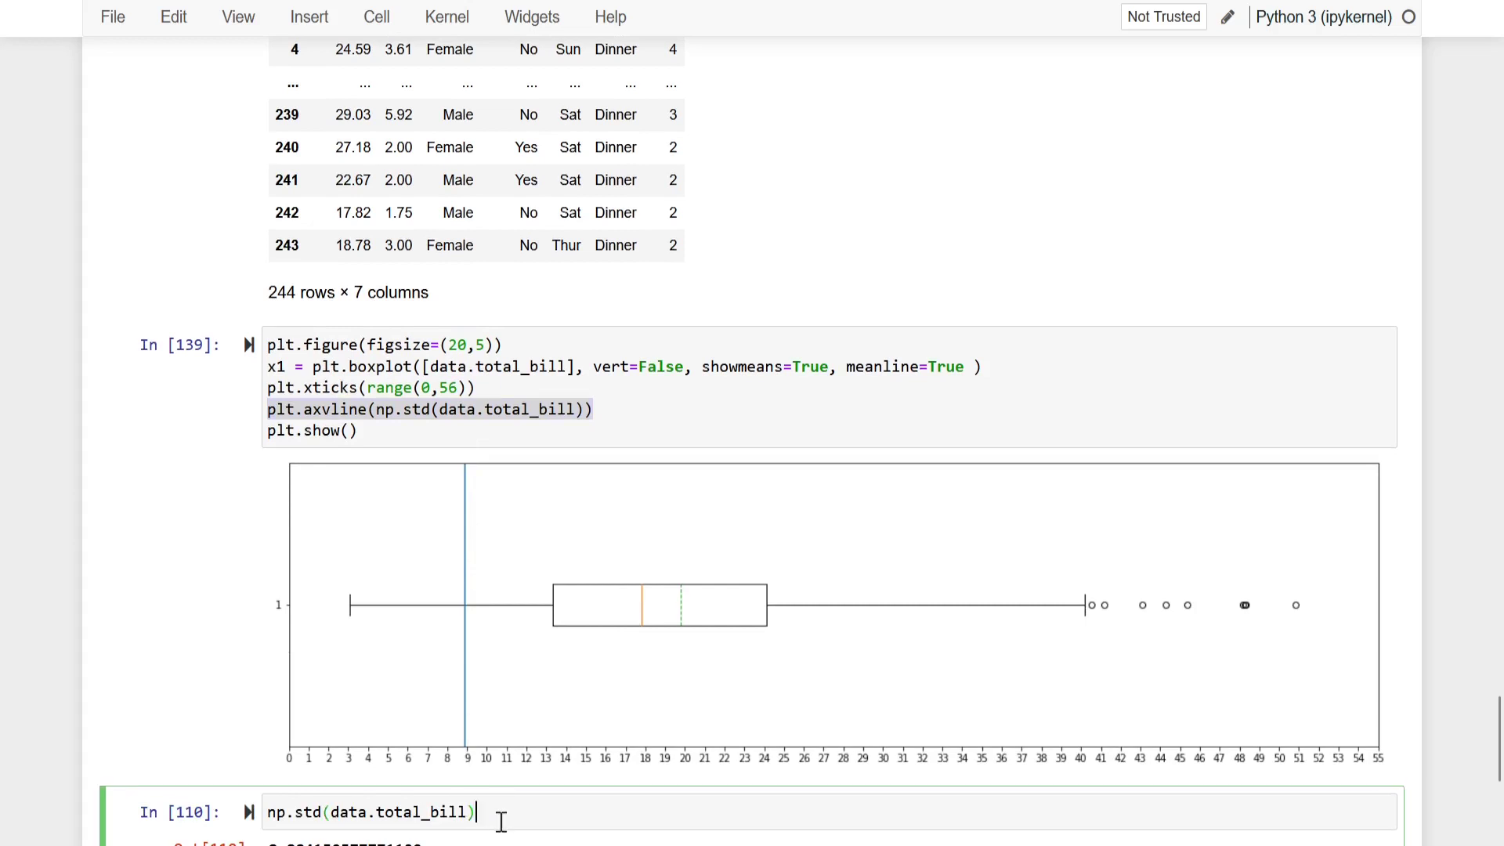
{"action": "key", "text": "shift+Return"}
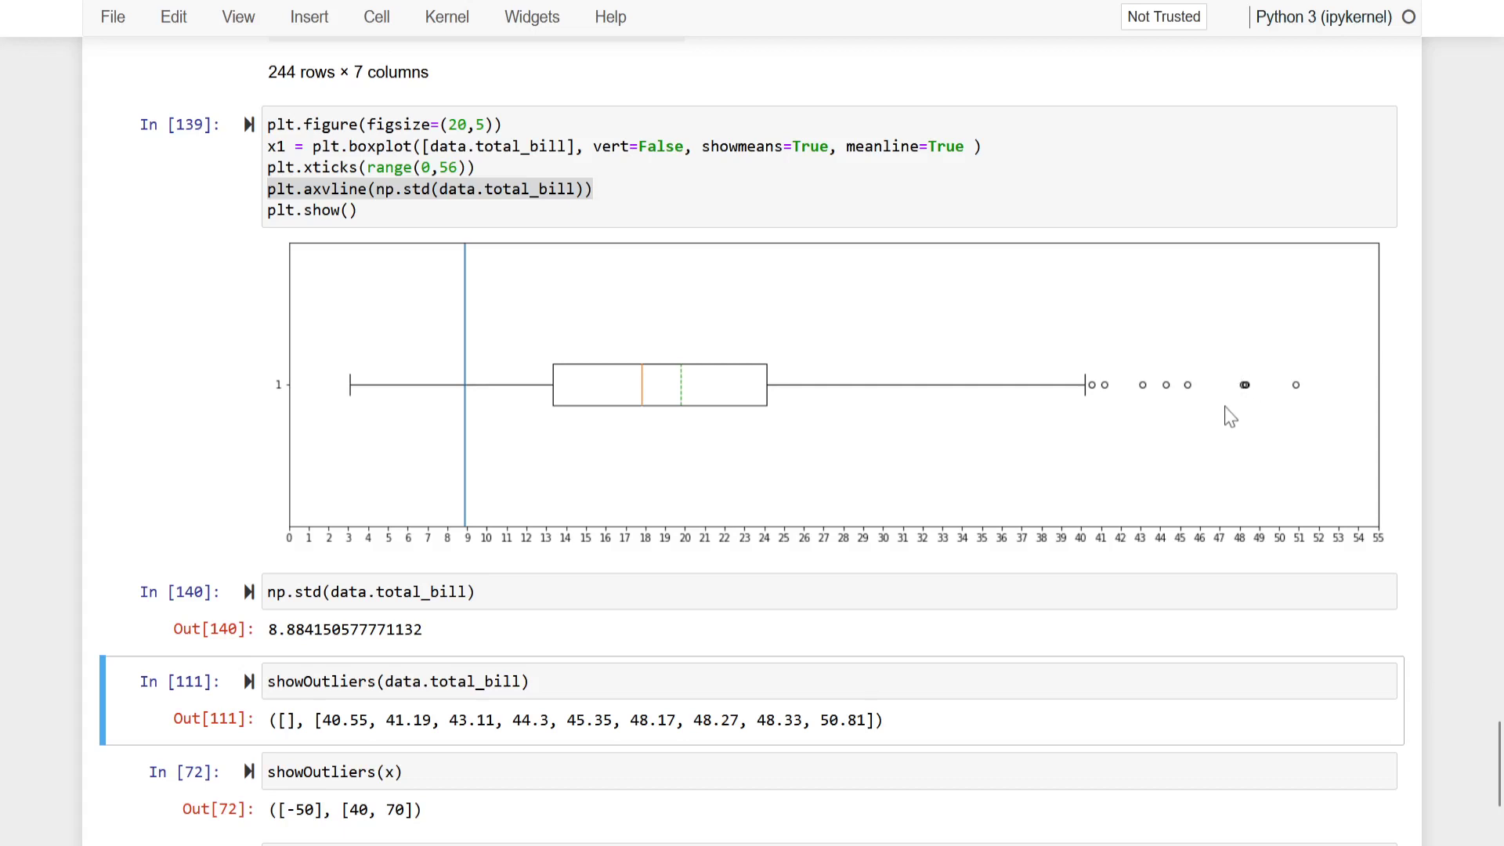
{"action": "left_click", "coordinate": [586, 680]}
{"action": "key", "text": "shift+Return"}
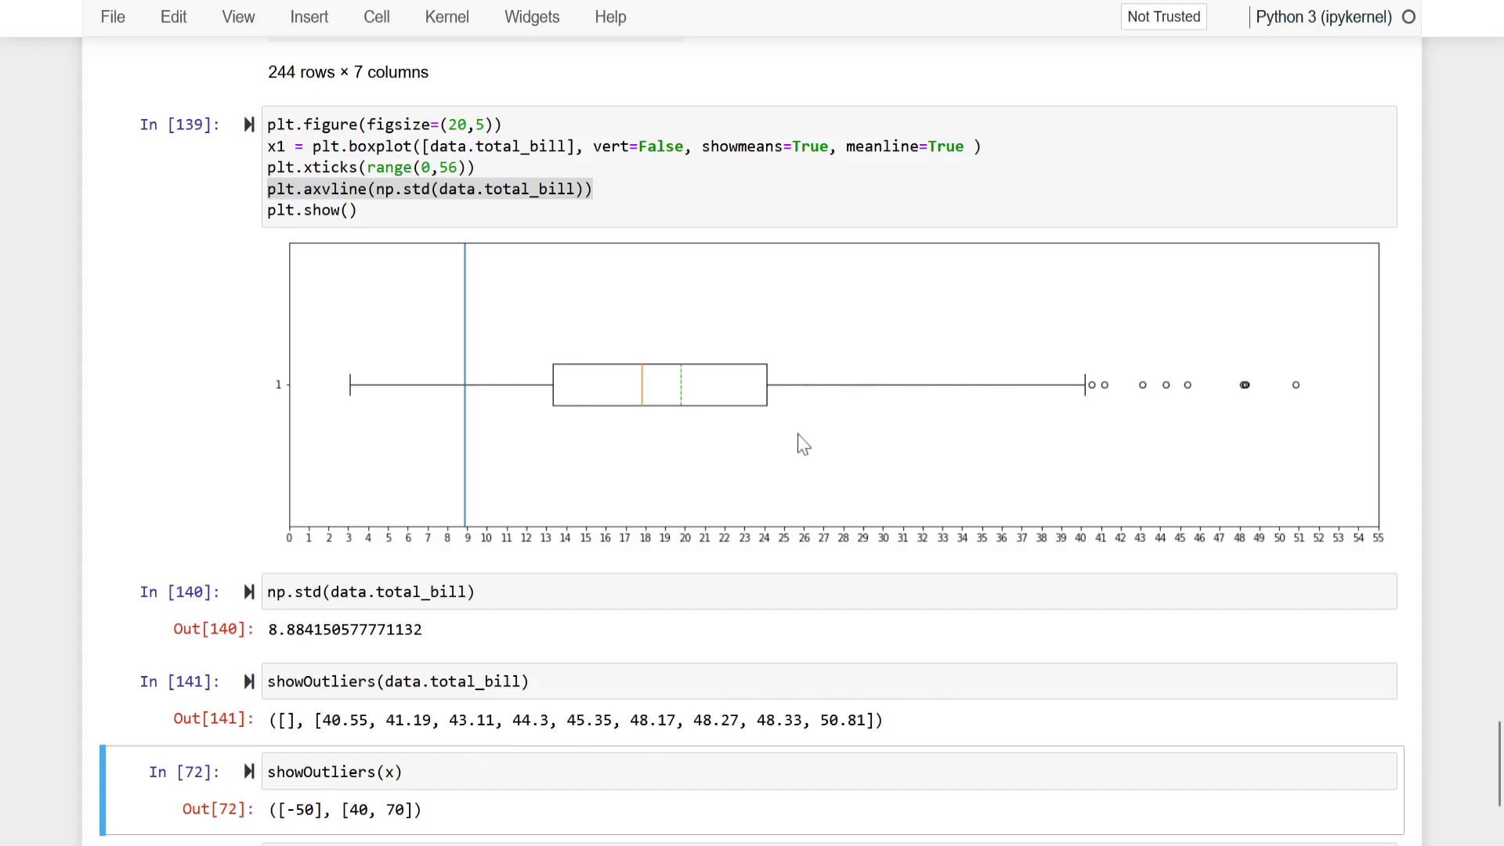
Review the tips table, the showOutliers function and the outlier output for total_bill.
{"action": "scroll", "coordinate": [799, 439], "scroll_direction": "up", "scroll_amount": 3}
{"action": "scroll", "coordinate": [554, 314], "scroll_direction": "up", "scroll_amount": 3}
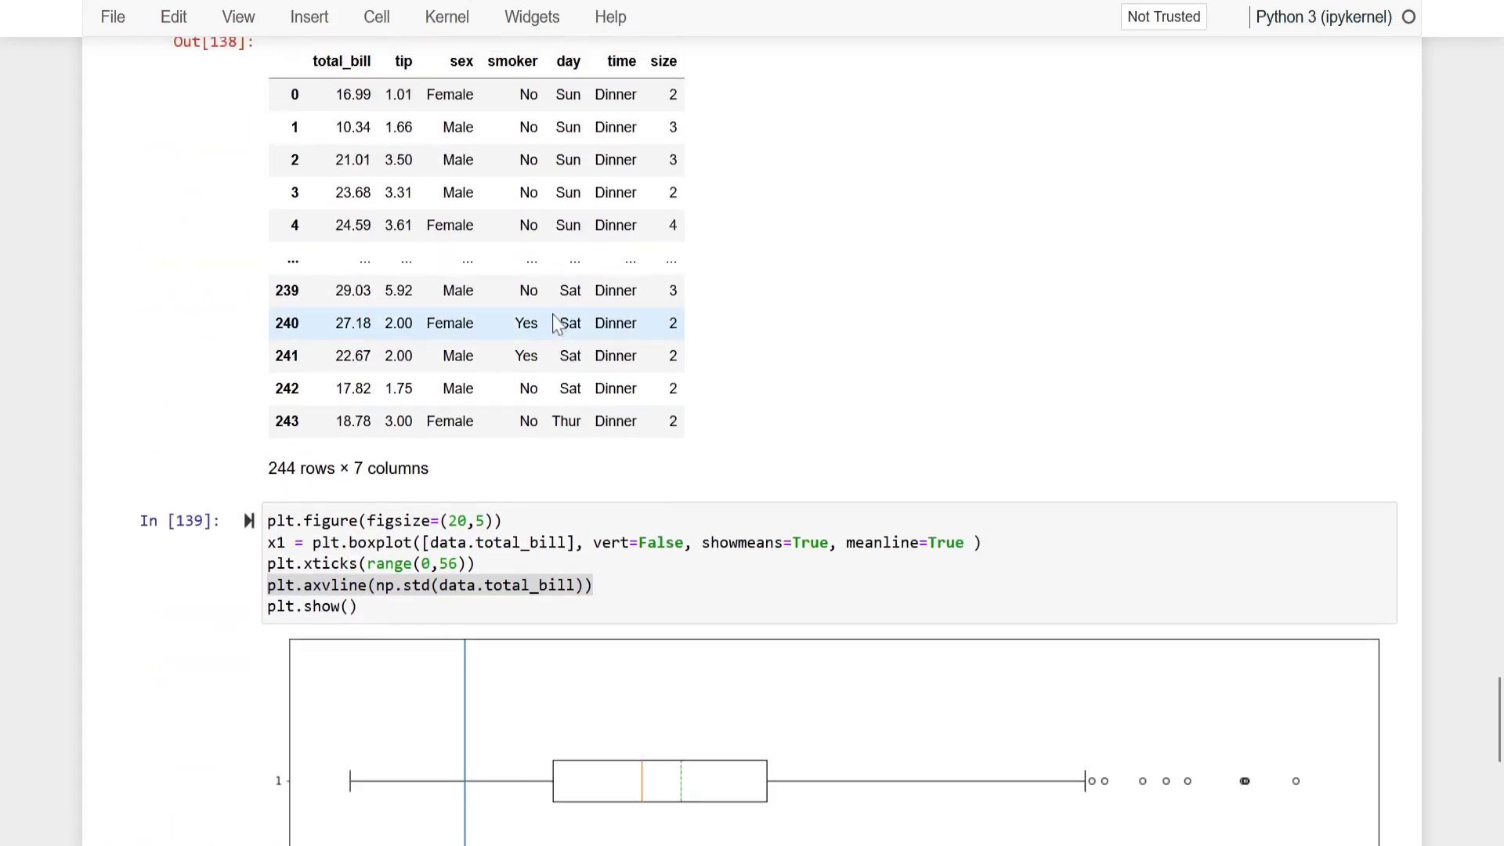
{"action": "scroll", "coordinate": [345, 415], "scroll_direction": "down", "scroll_amount": 6}
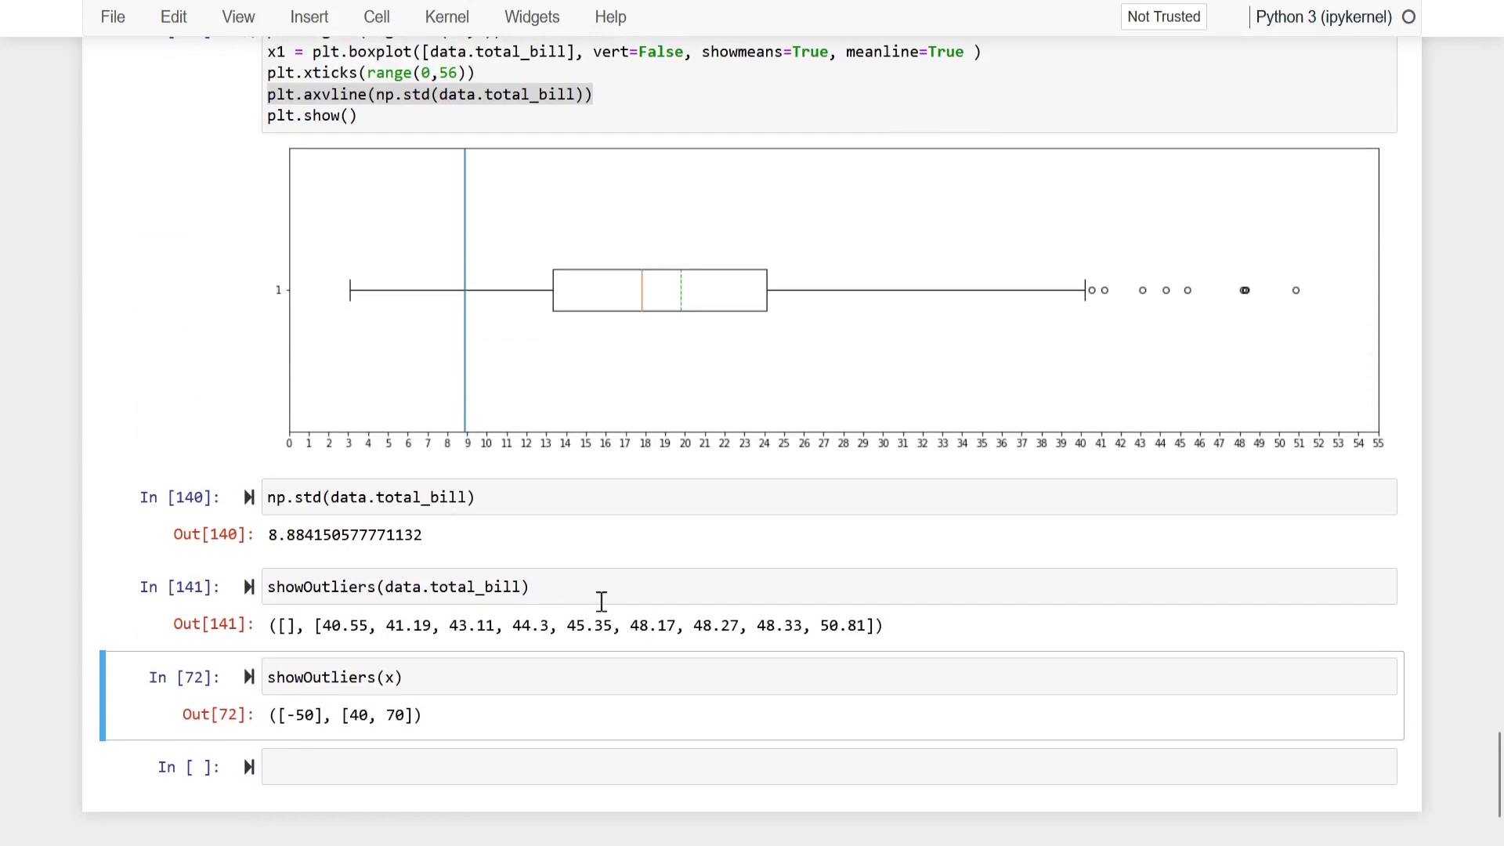
{"action": "scroll", "coordinate": [601, 601], "scroll_direction": "up", "scroll_amount": 3}
{"action": "scroll", "coordinate": [455, 505], "scroll_direction": "up", "scroll_amount": 5}
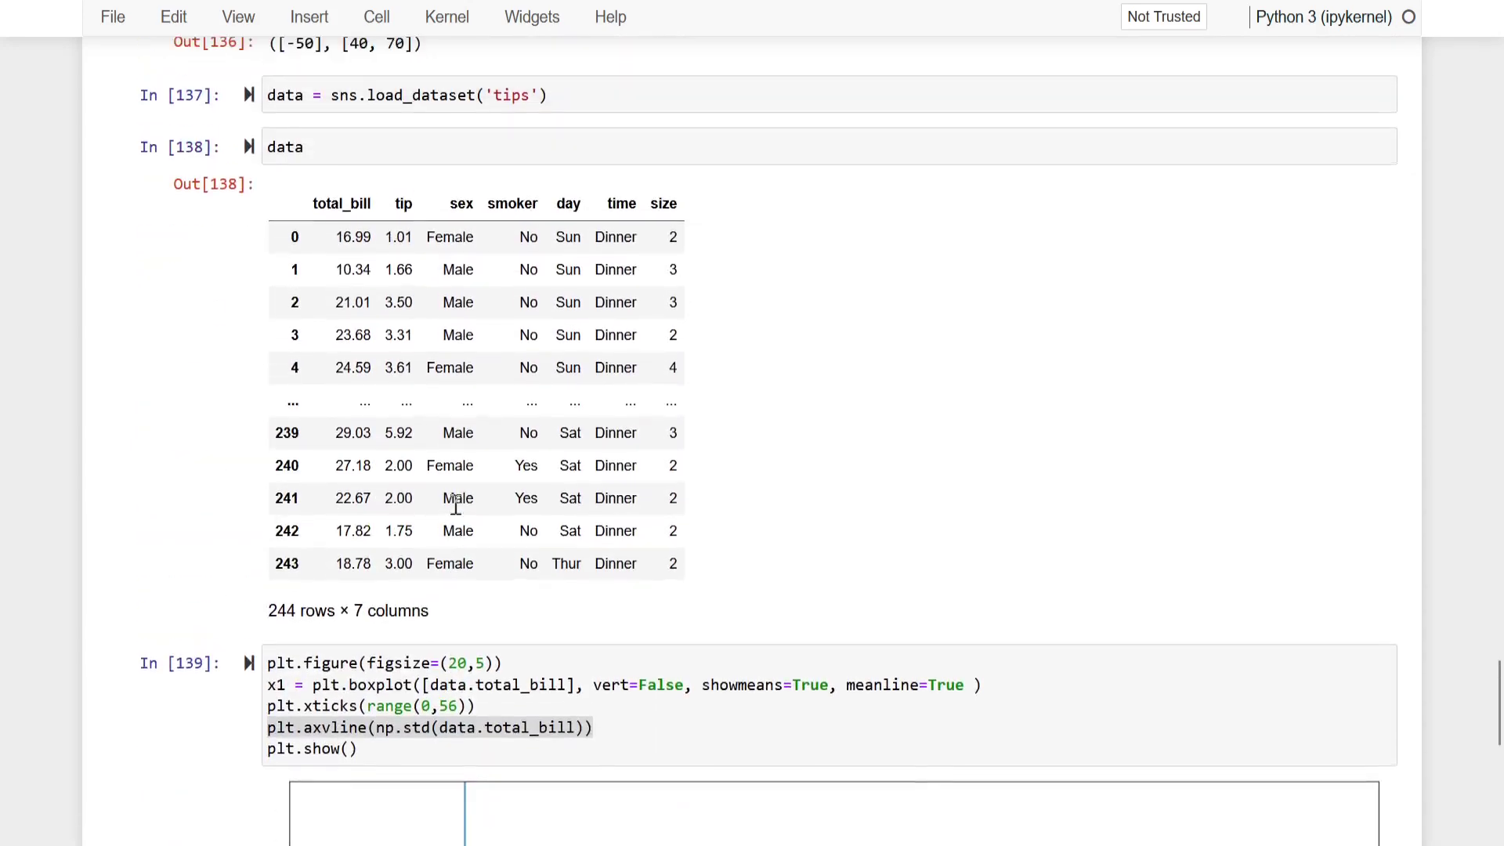
{"action": "scroll", "coordinate": [455, 505], "scroll_direction": "up", "scroll_amount": 5}
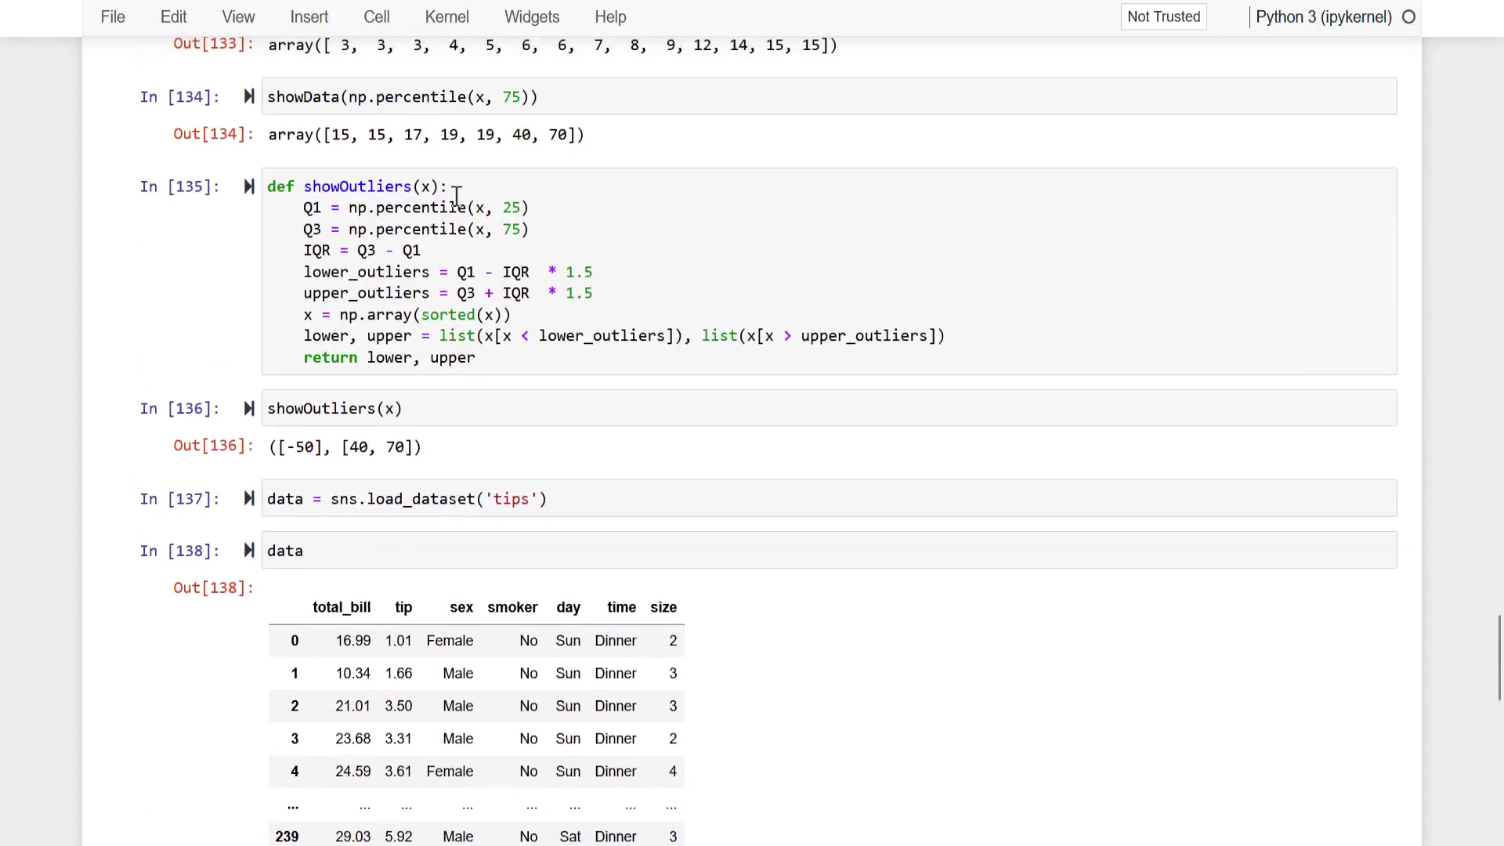
{"action": "scroll", "coordinate": [432, 293], "scroll_direction": "down", "scroll_amount": 13}
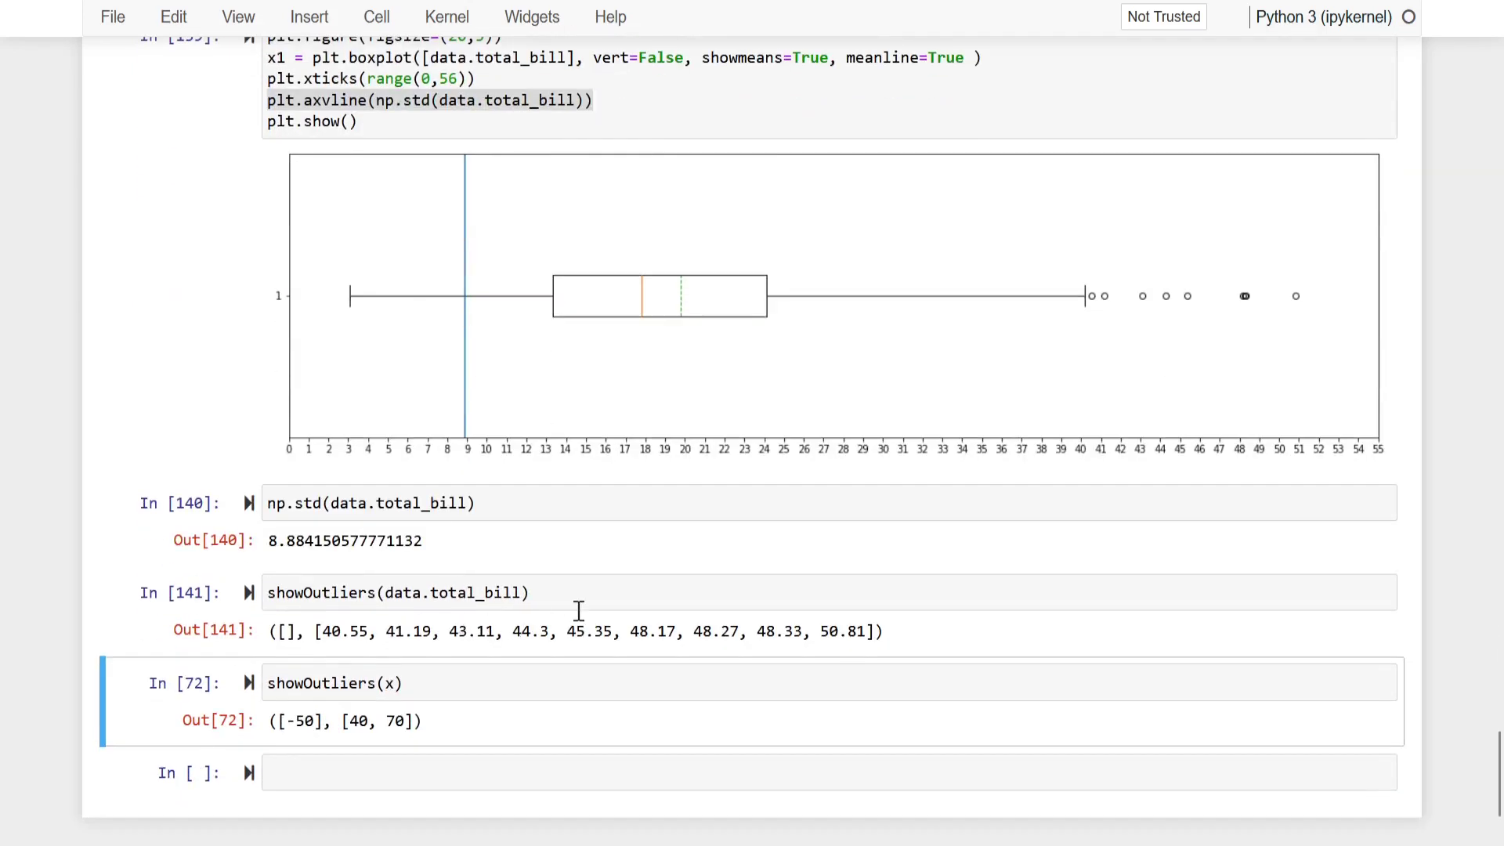
Copy the whole total_bill box plot code into the empty cell at the notebook's end and run it, inserting a new cell below.
{"action": "scroll", "coordinate": [578, 610], "scroll_direction": "up", "scroll_amount": 1}
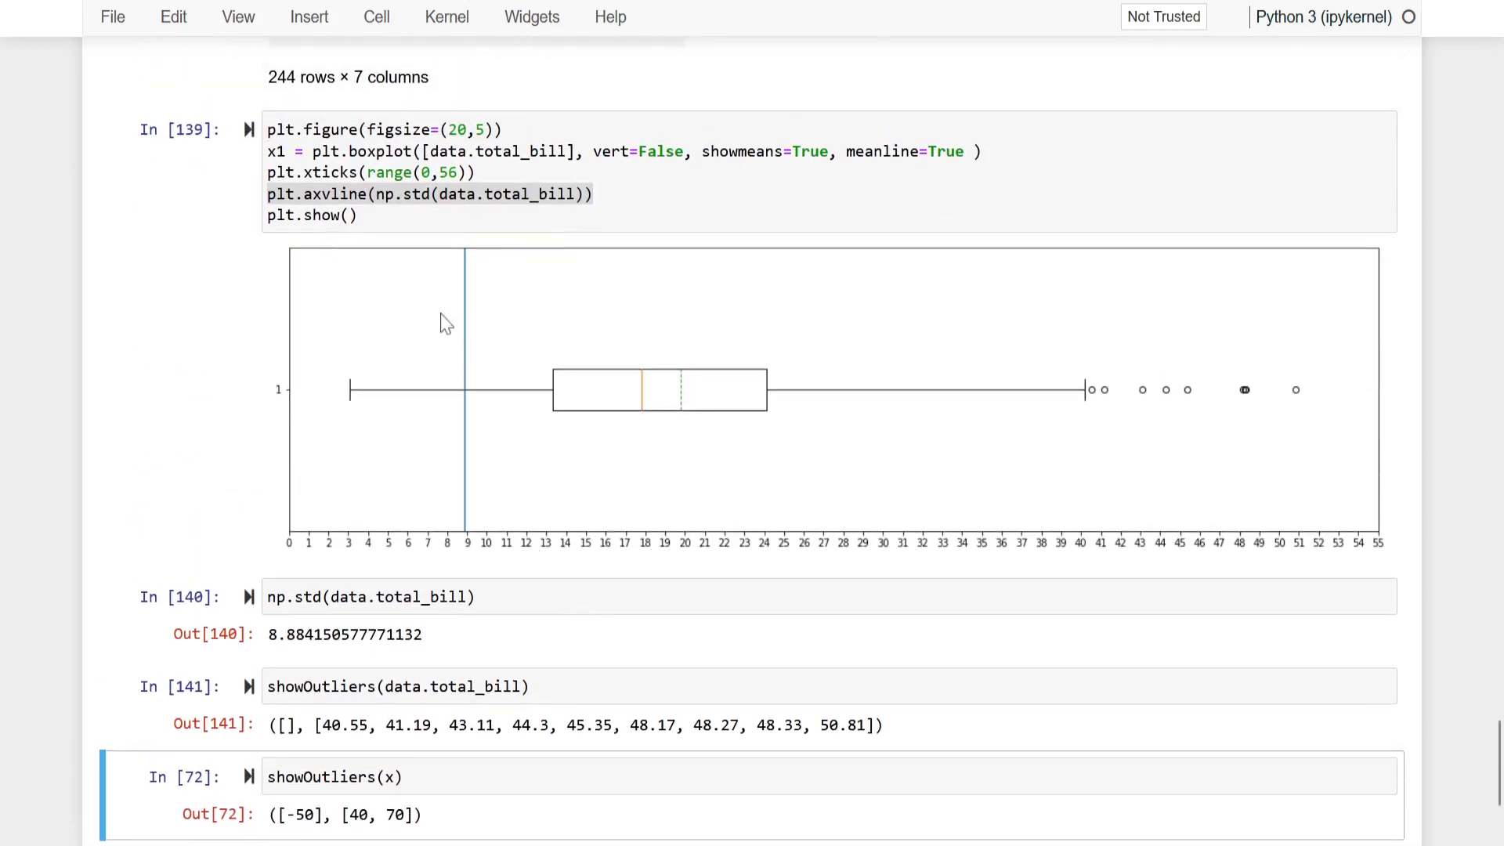
{"action": "left_click", "coordinate": [397, 225]}
{"action": "key", "text": "shift+Up"}
{"action": "key", "text": "shift+Up"}
{"action": "key", "text": "shift+Up"}
{"action": "key", "text": "shift+Up"}
{"action": "key", "text": "shift+Up"}
{"action": "key", "text": "ctrl+c"}
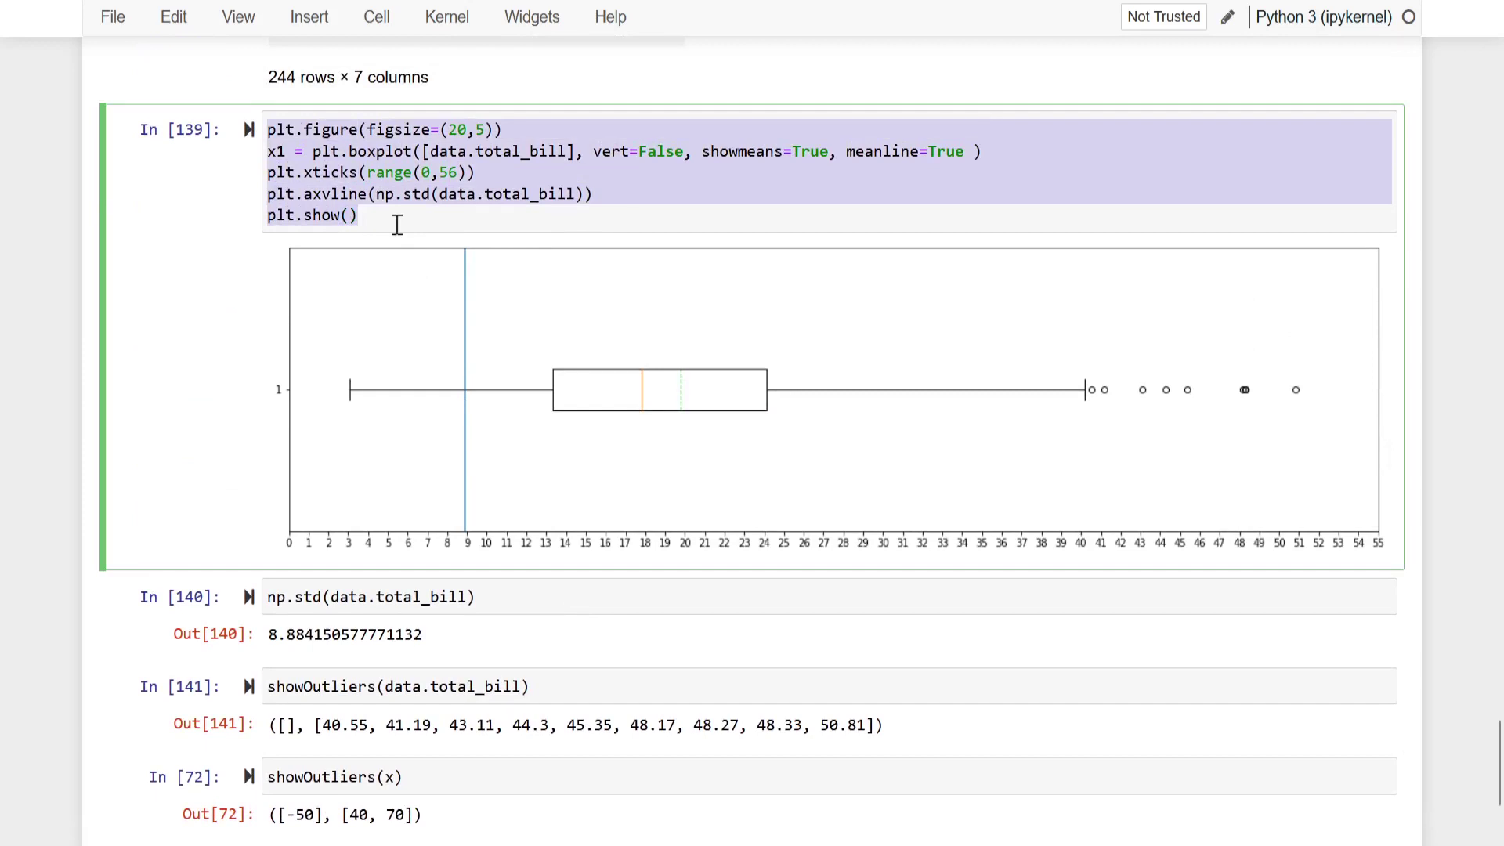
{"action": "scroll", "coordinate": [397, 235], "scroll_direction": "down", "scroll_amount": 3}
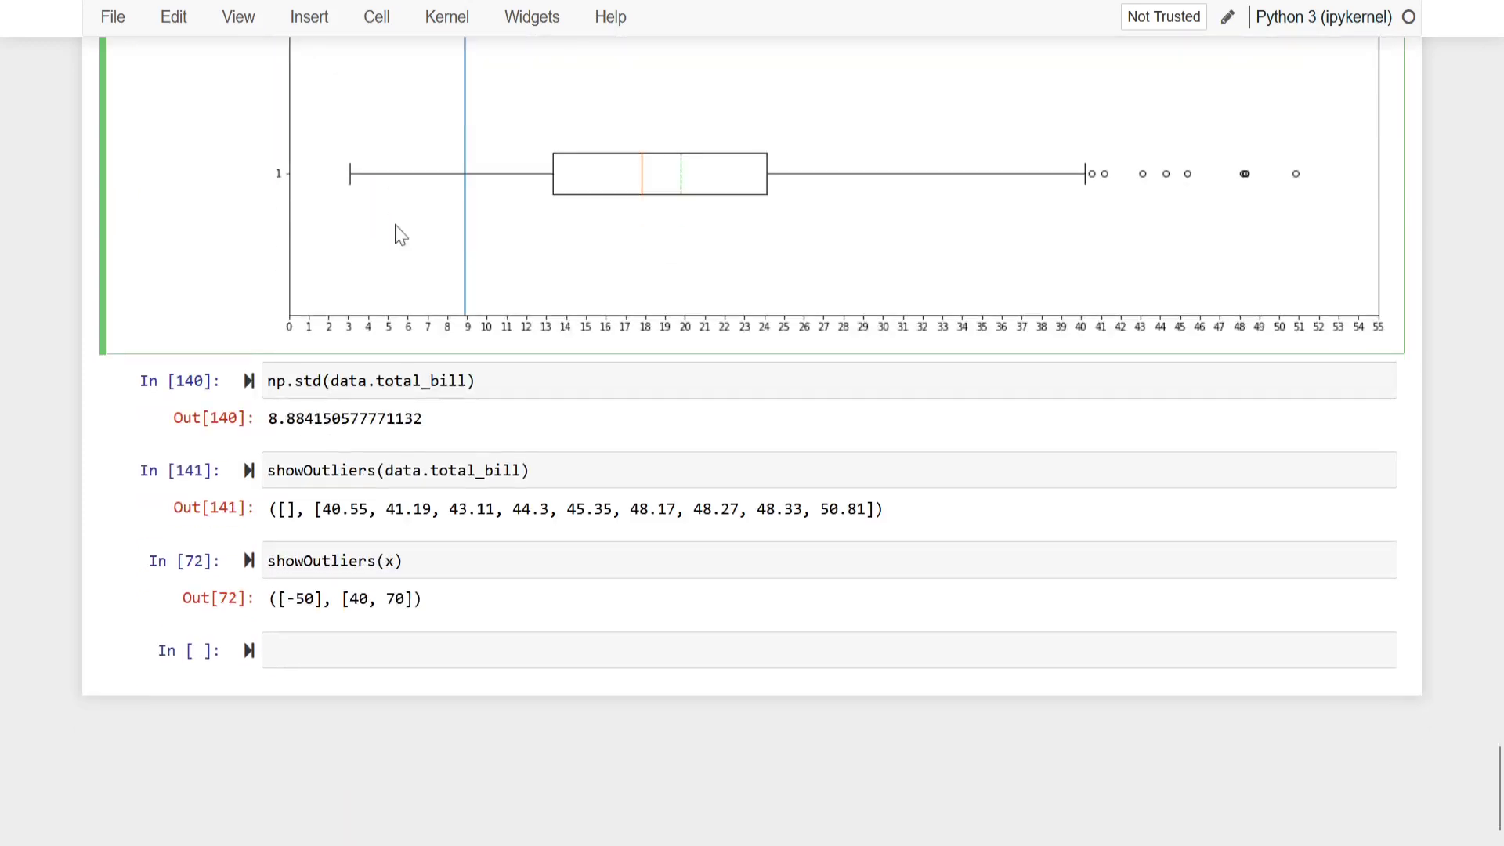
{"action": "left_click", "coordinate": [376, 665]}
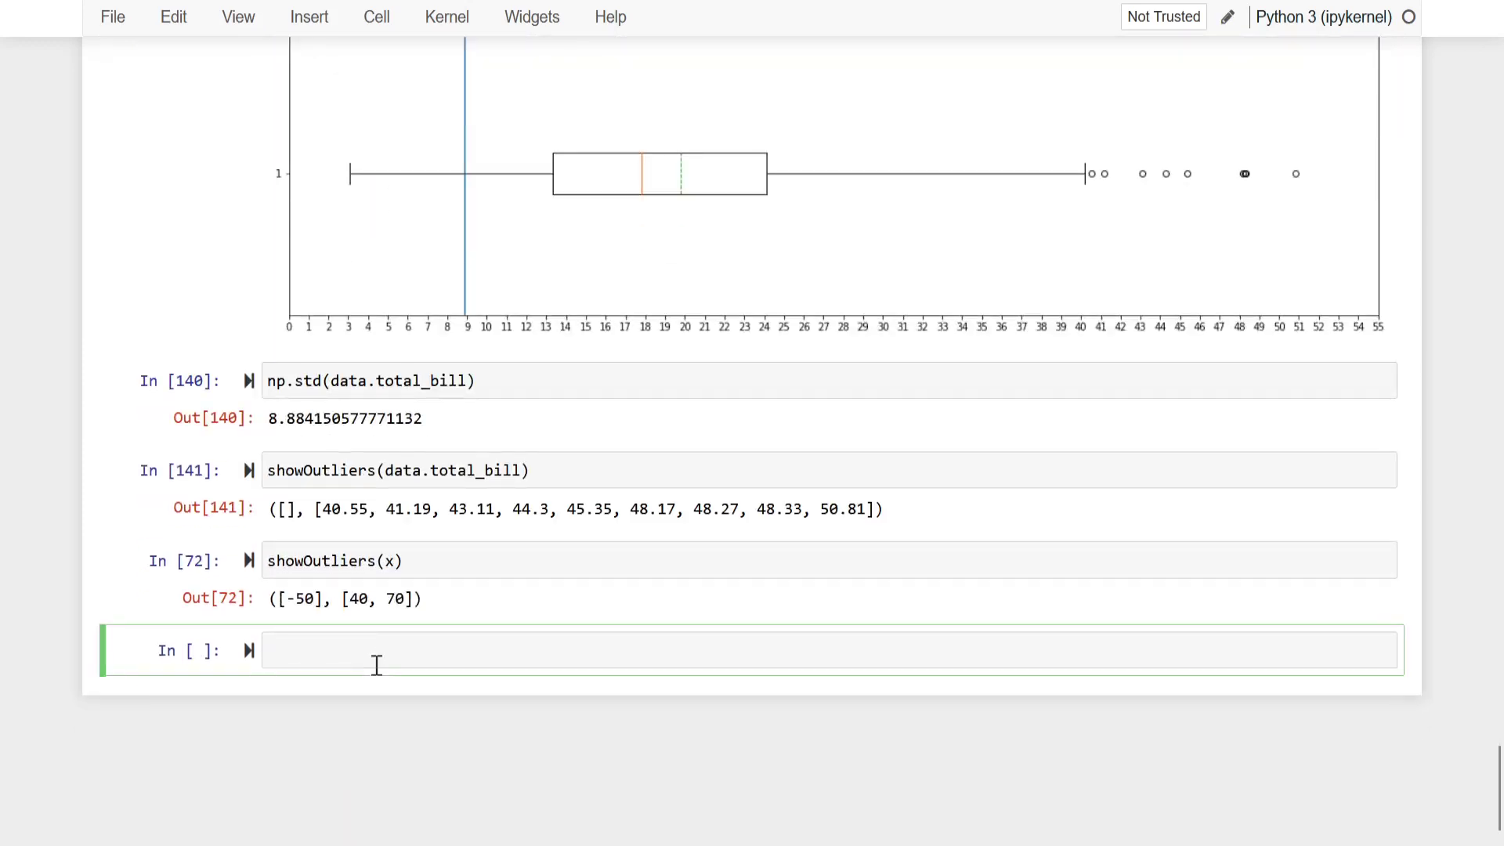
{"action": "key", "text": "ctrl+v"}
{"action": "key", "text": "alt+Return"}
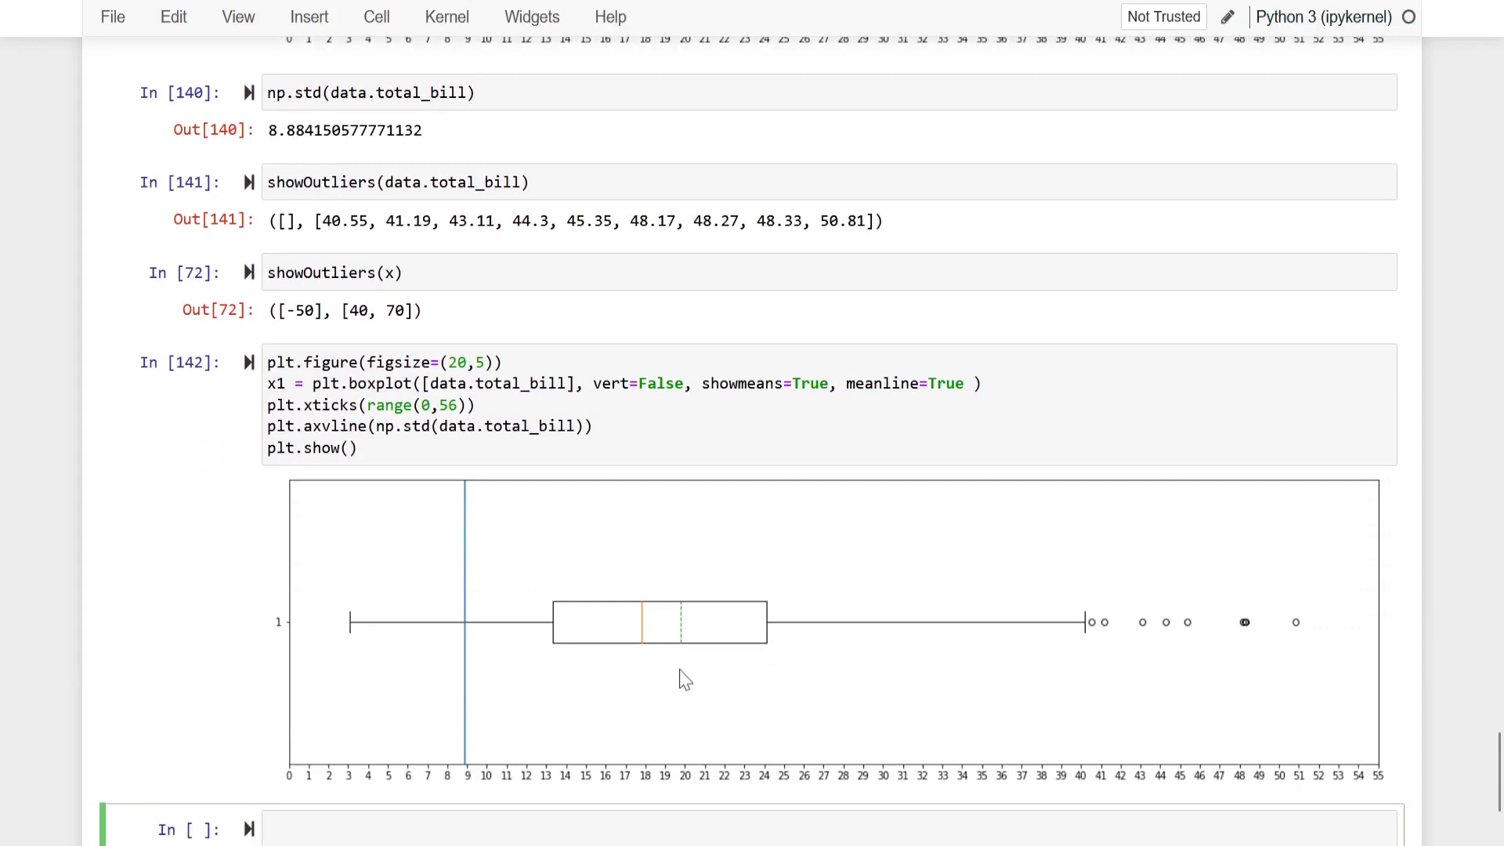
Add data.tip after data.total_bill in the plt.boxplot list of the copied plotting cell.
{"action": "scroll", "coordinate": [683, 679], "scroll_direction": "down", "scroll_amount": 1}
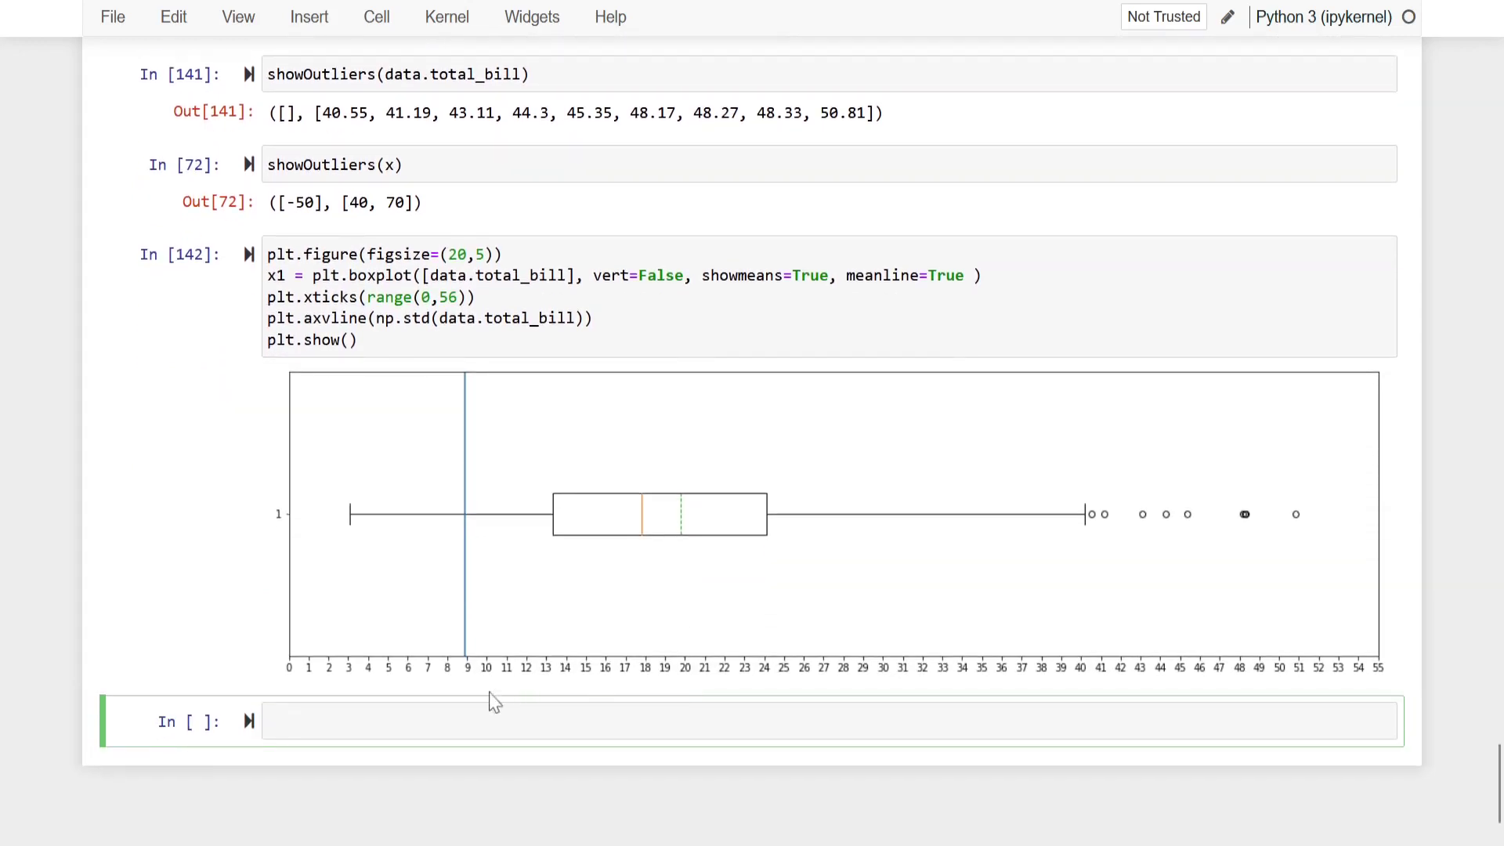
{"action": "scroll", "coordinate": [463, 705], "scroll_direction": "up", "scroll_amount": 4}
{"action": "scroll", "coordinate": [464, 709], "scroll_direction": "up", "scroll_amount": 6}
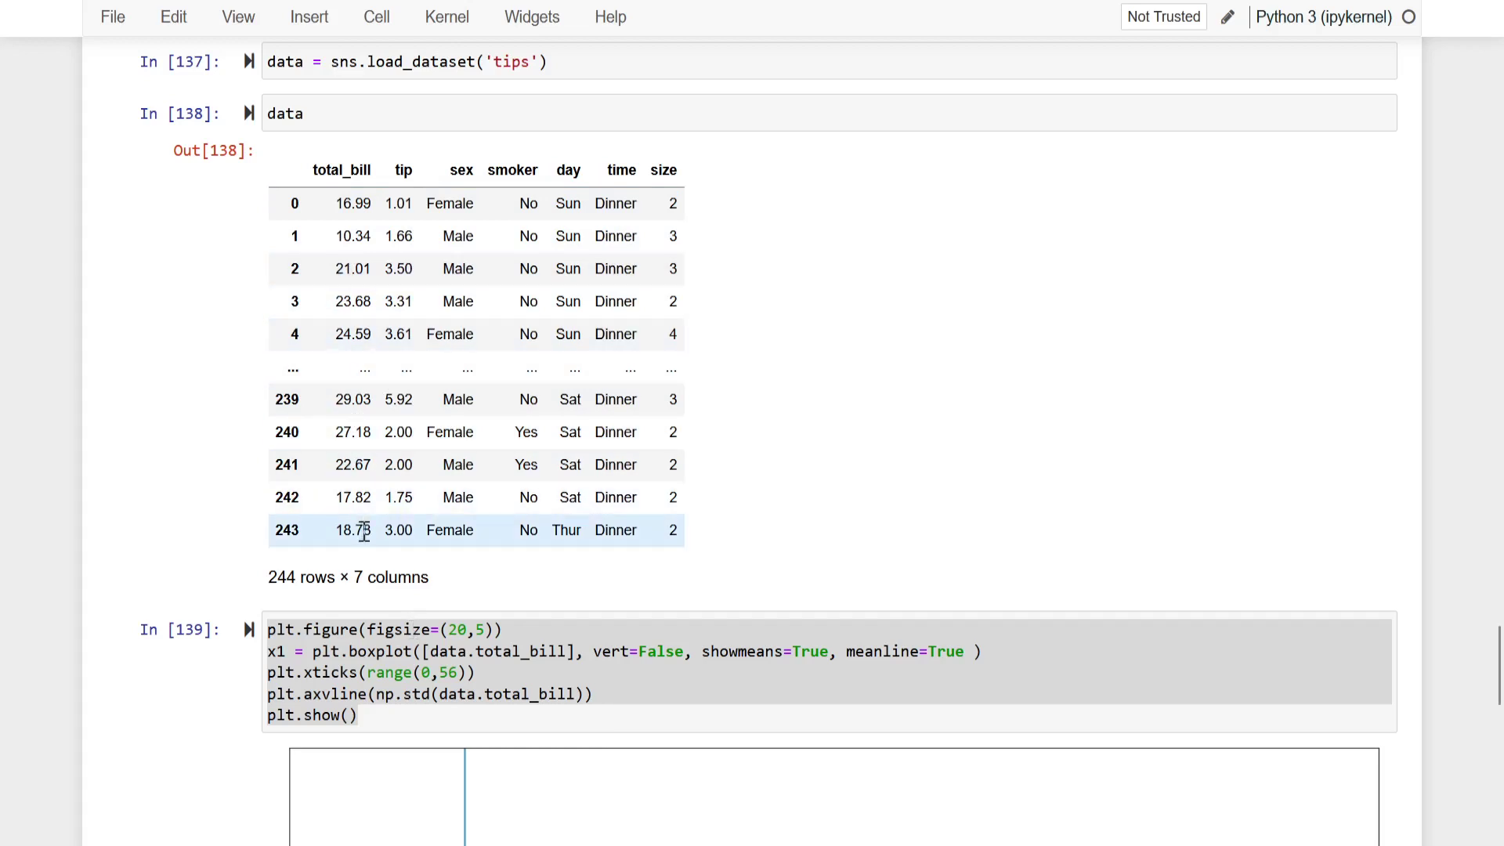
{"action": "scroll", "coordinate": [364, 531], "scroll_direction": "down", "scroll_amount": 15}
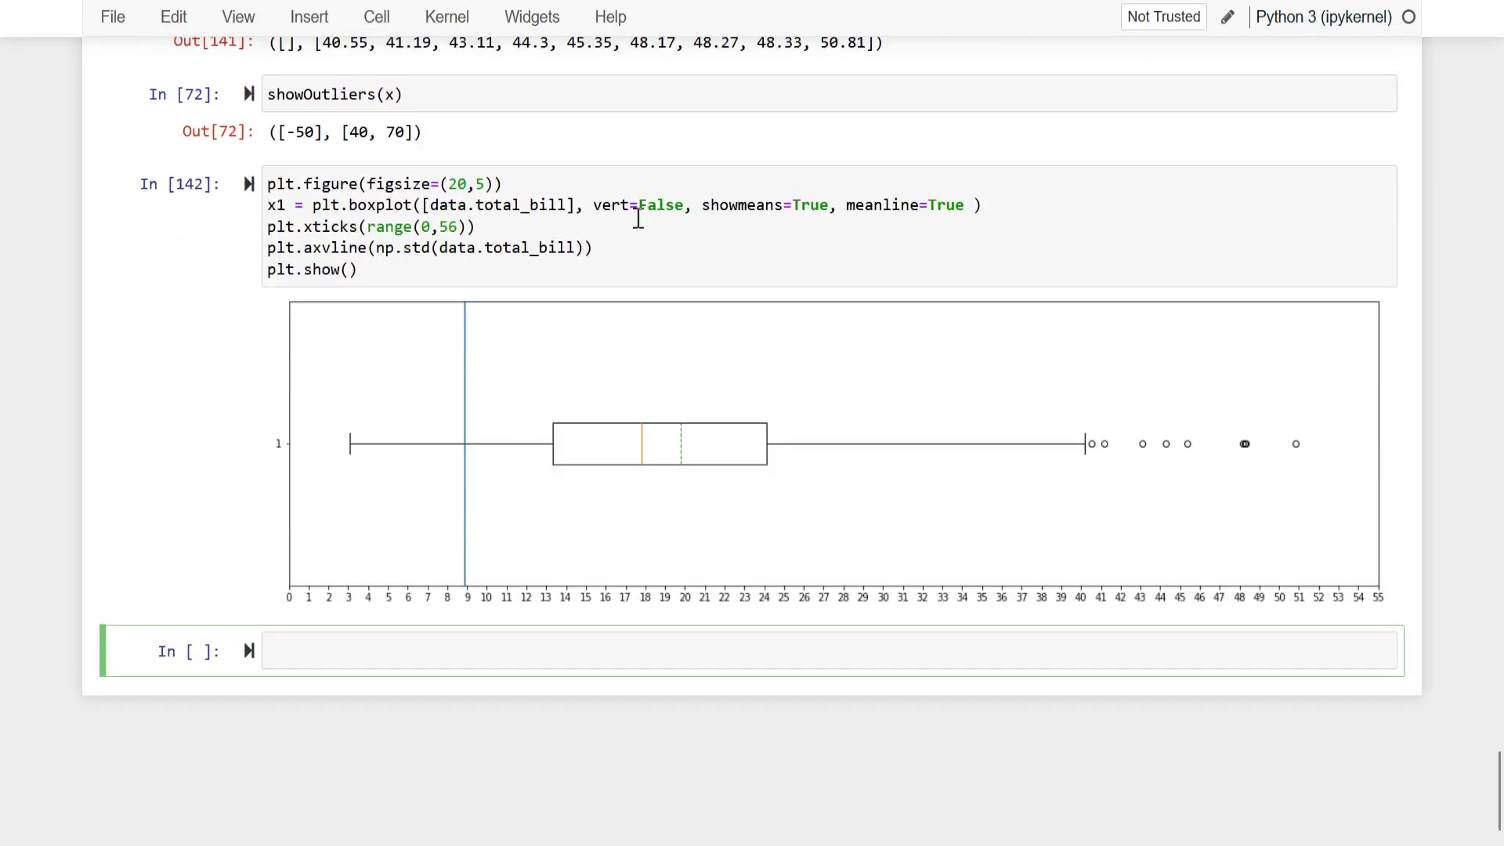
{"action": "left_click", "coordinate": [600, 203]}
{"action": "key", "text": "Left"}
{"action": "key", "text": "Left"}
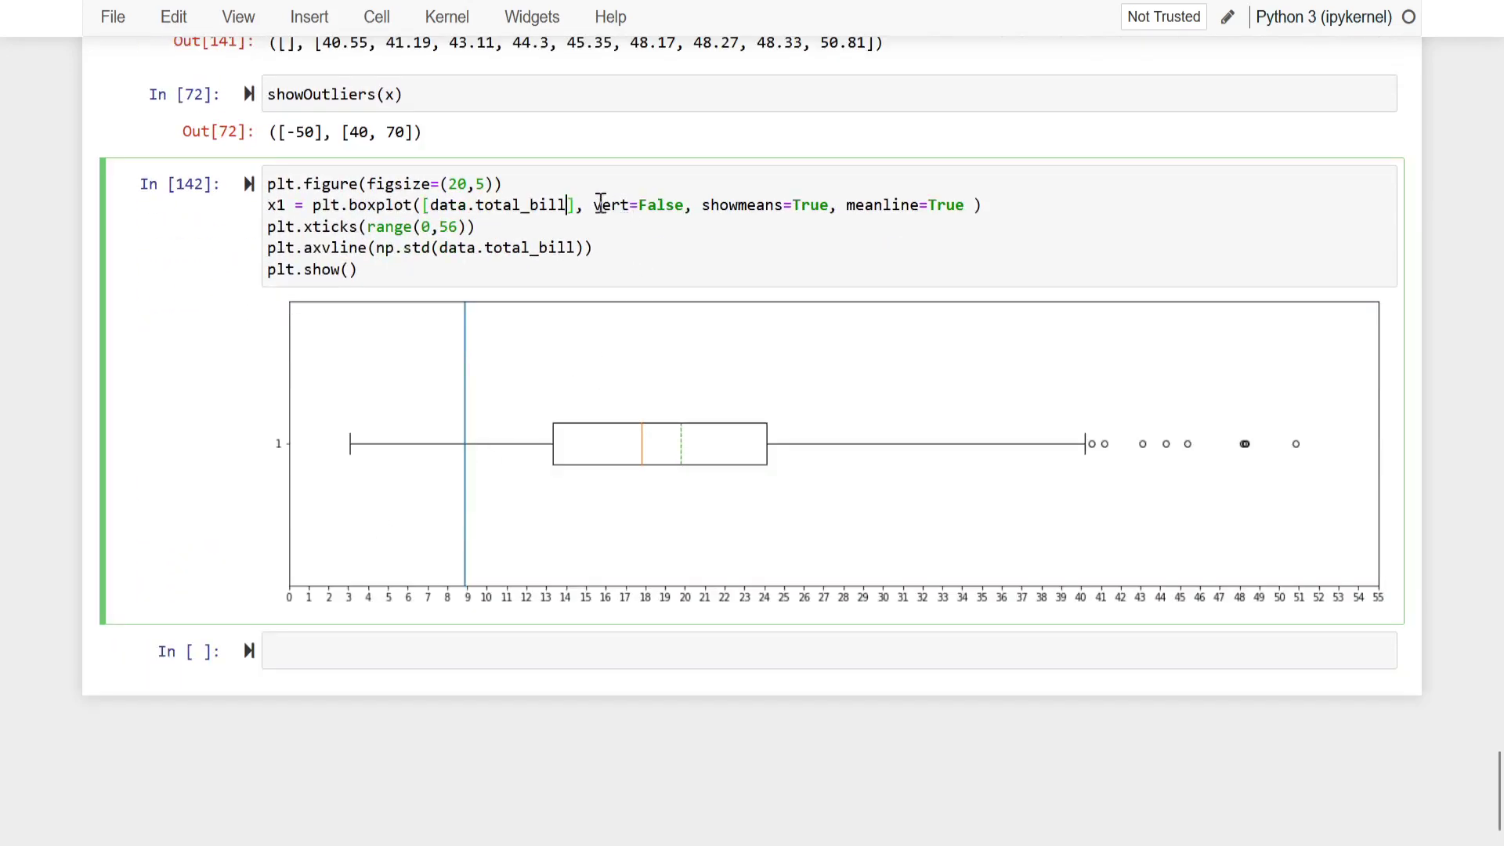
{"action": "type", "text": ", data"}
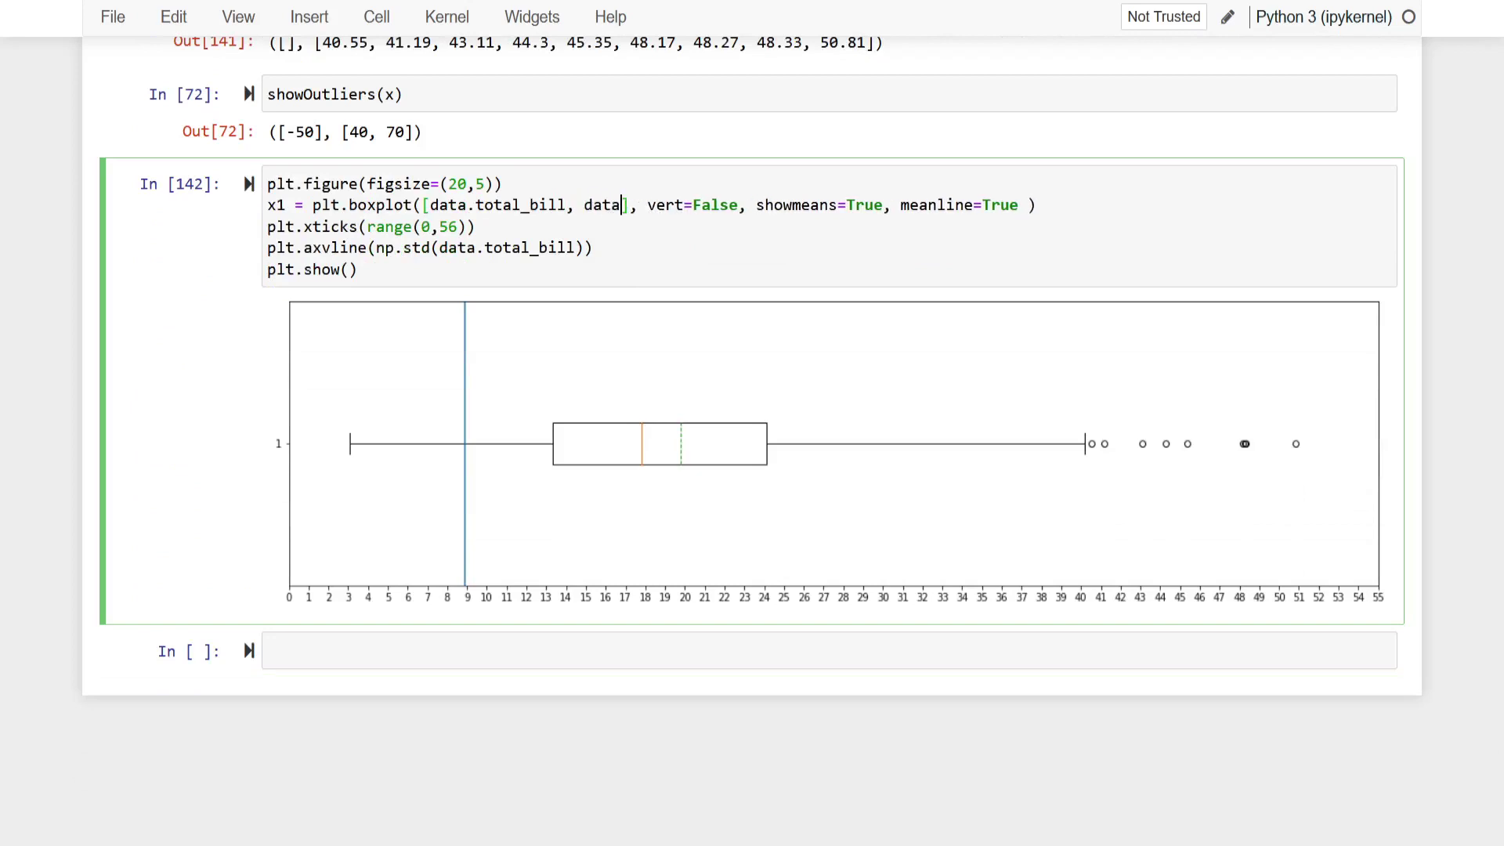
{"action": "type", "text": ".ti"}
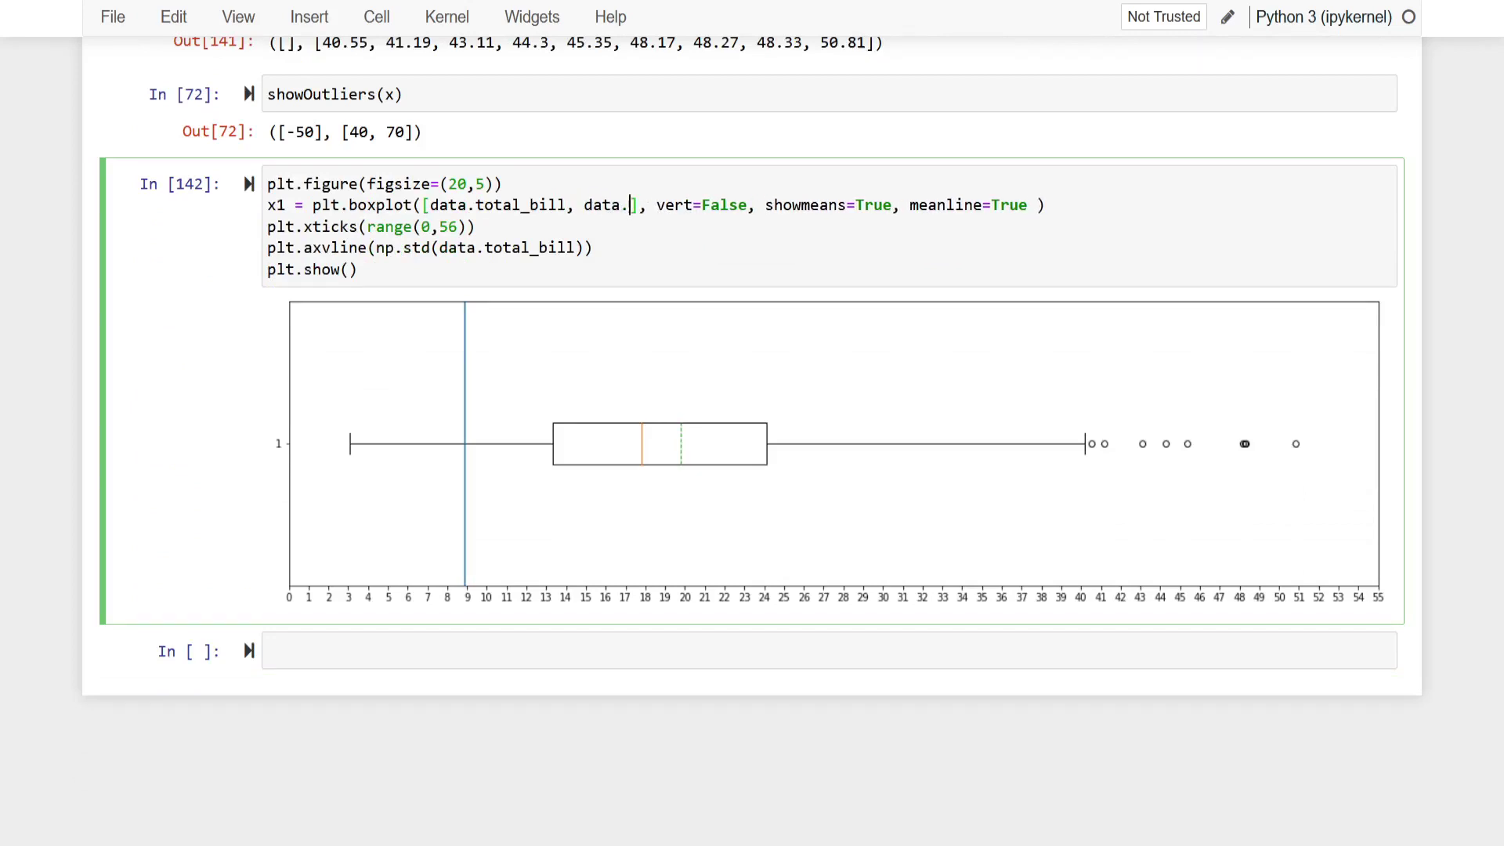
{"action": "type", "text": "p"}
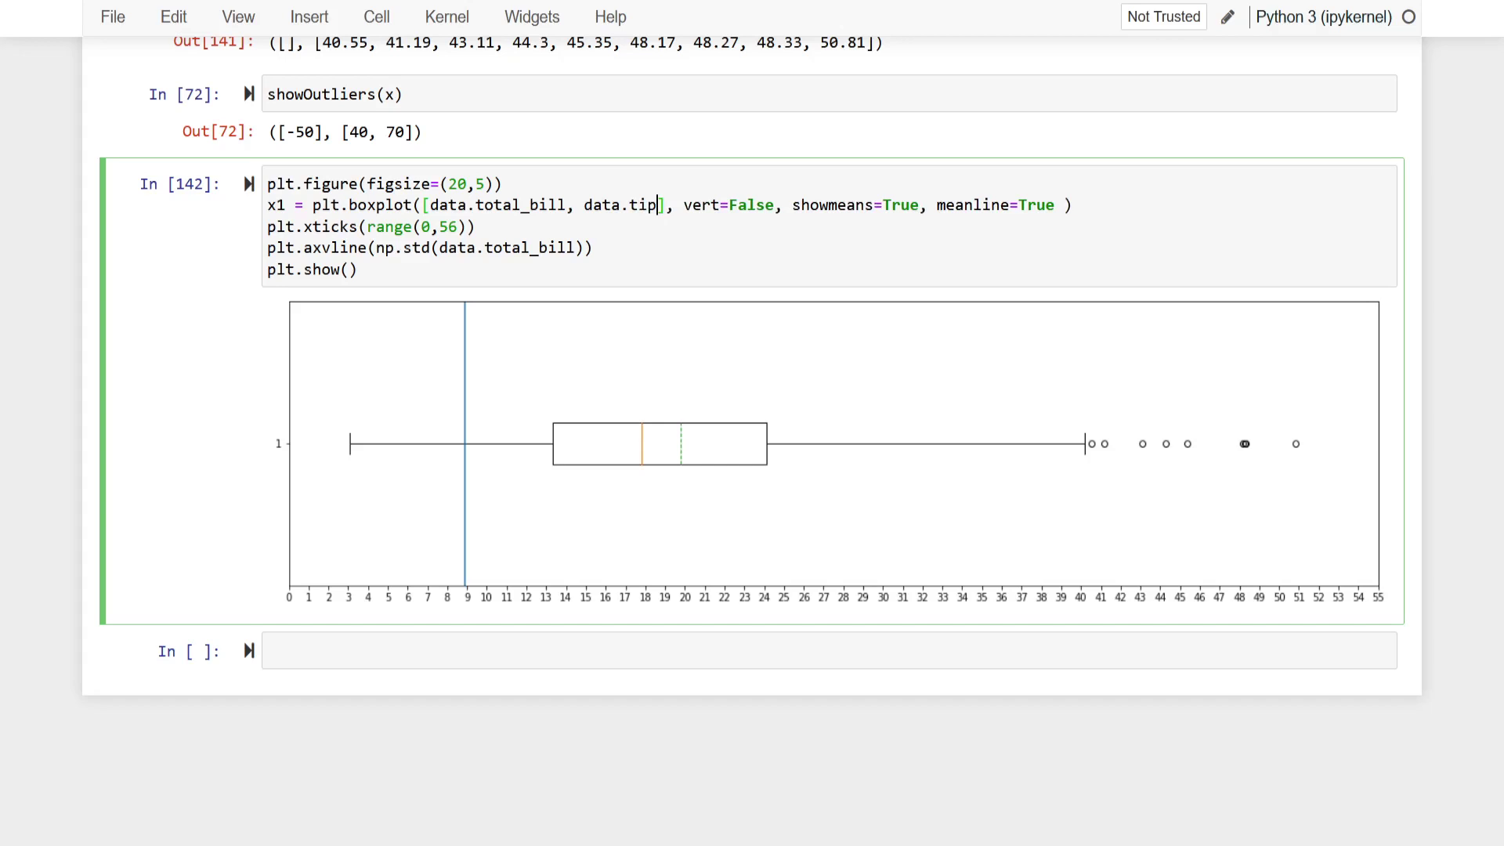
Run the copied plotting cell to draw box plots of data.total_bill and data.tip together.
{"action": "scroll", "coordinate": [752, 438], "scroll_direction": "up", "scroll_amount": 20}
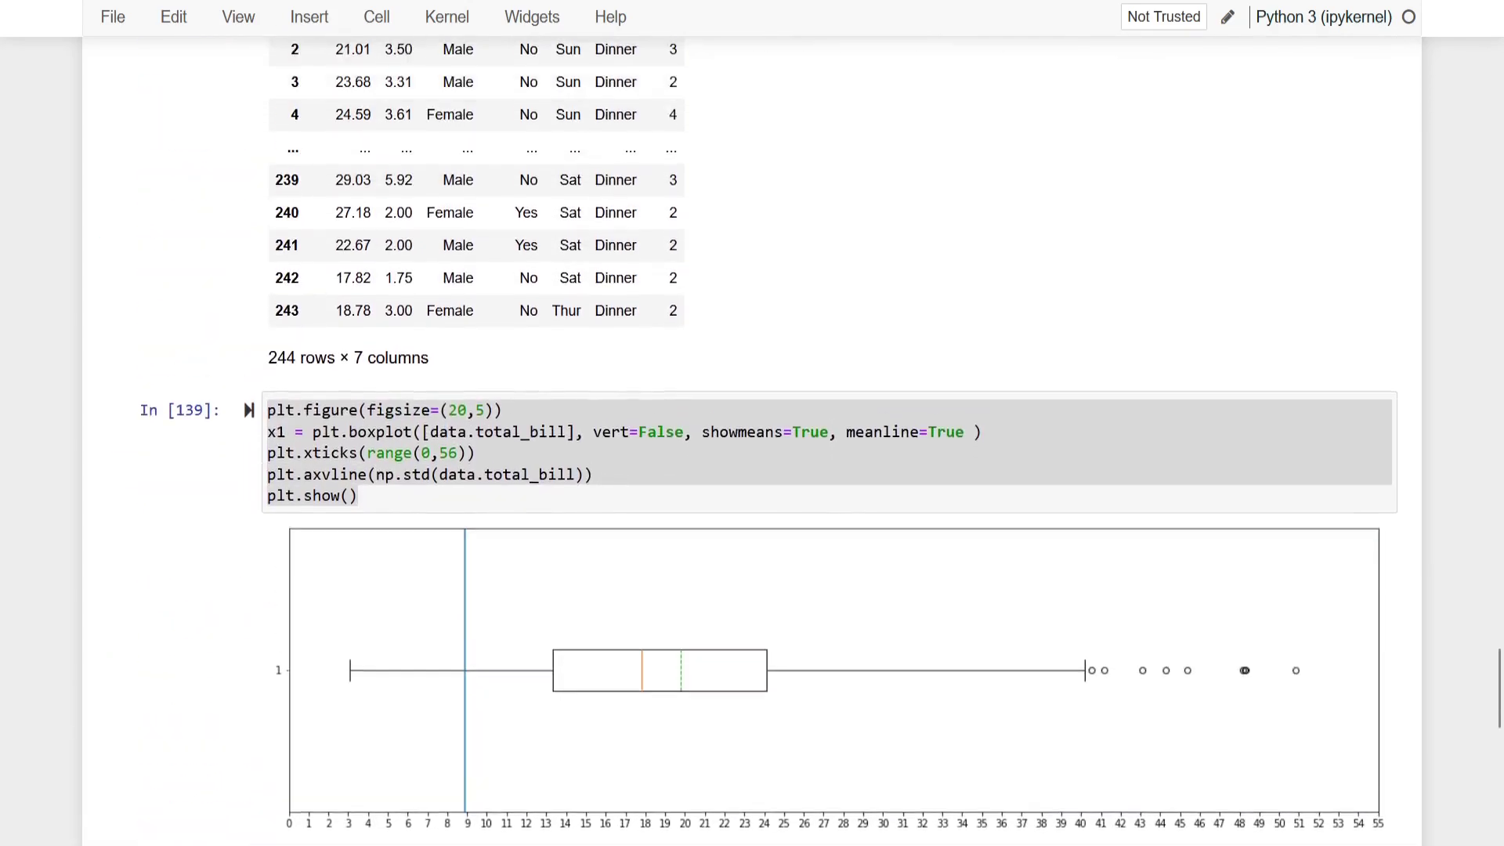
{"action": "scroll", "coordinate": [599, 214], "scroll_direction": "up", "scroll_amount": 3}
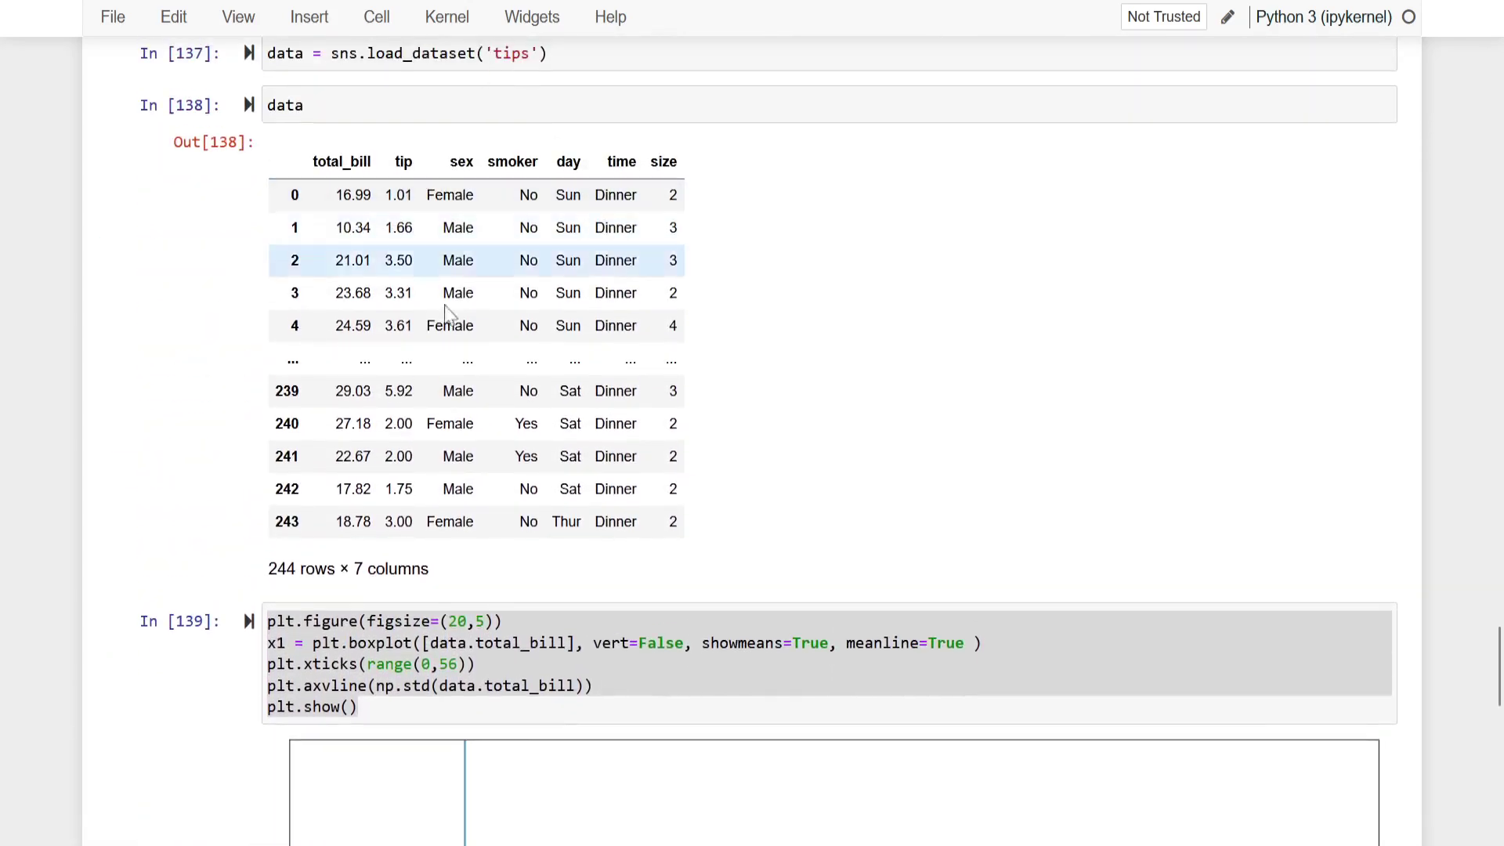
{"action": "scroll", "coordinate": [447, 313], "scroll_direction": "down", "scroll_amount": 15}
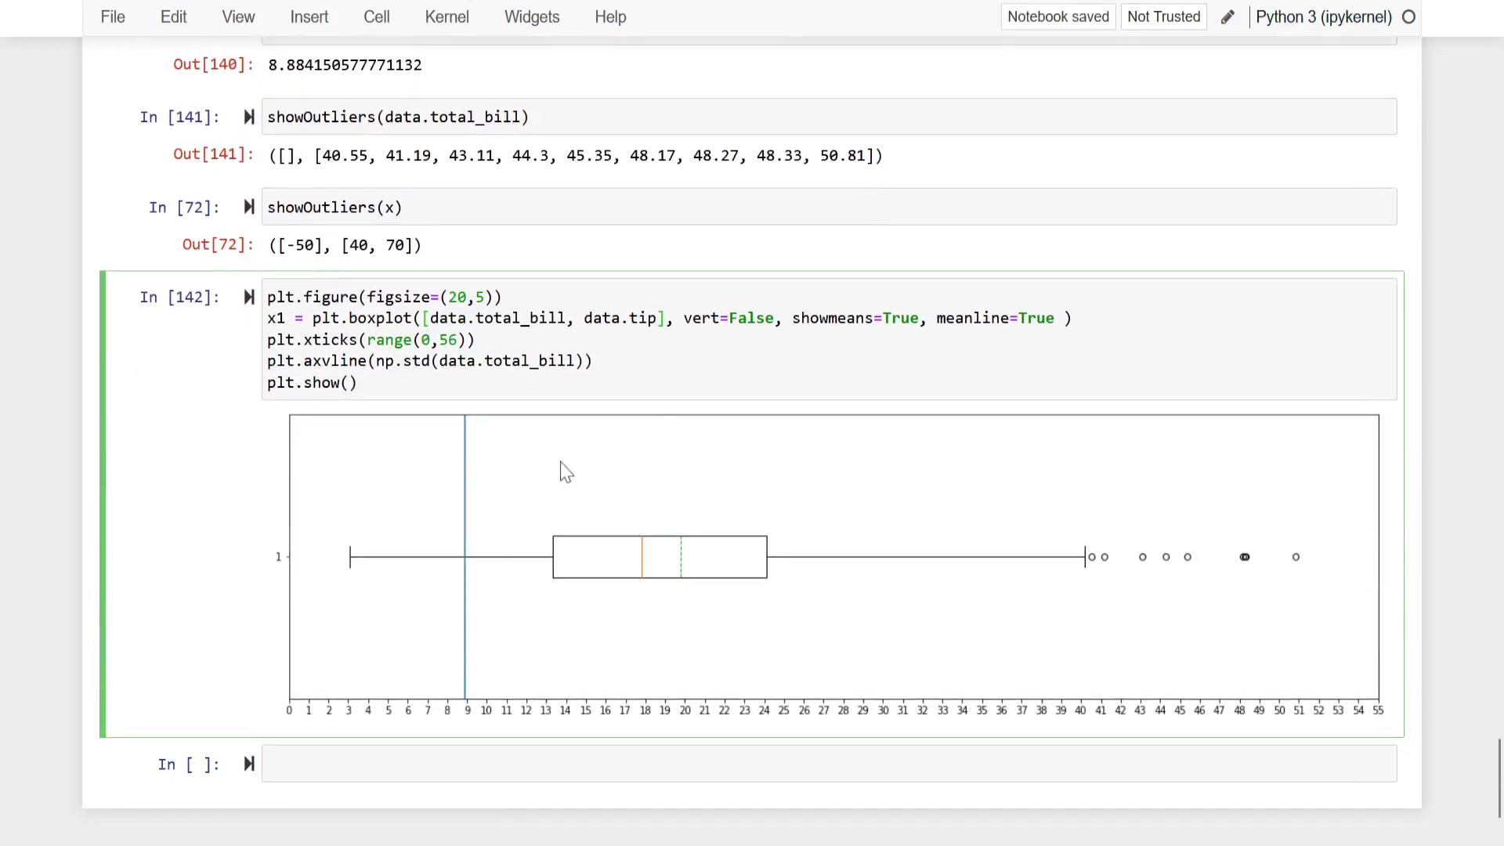
{"action": "left_click", "coordinate": [629, 365]}
{"action": "key", "text": "shift+Home"}
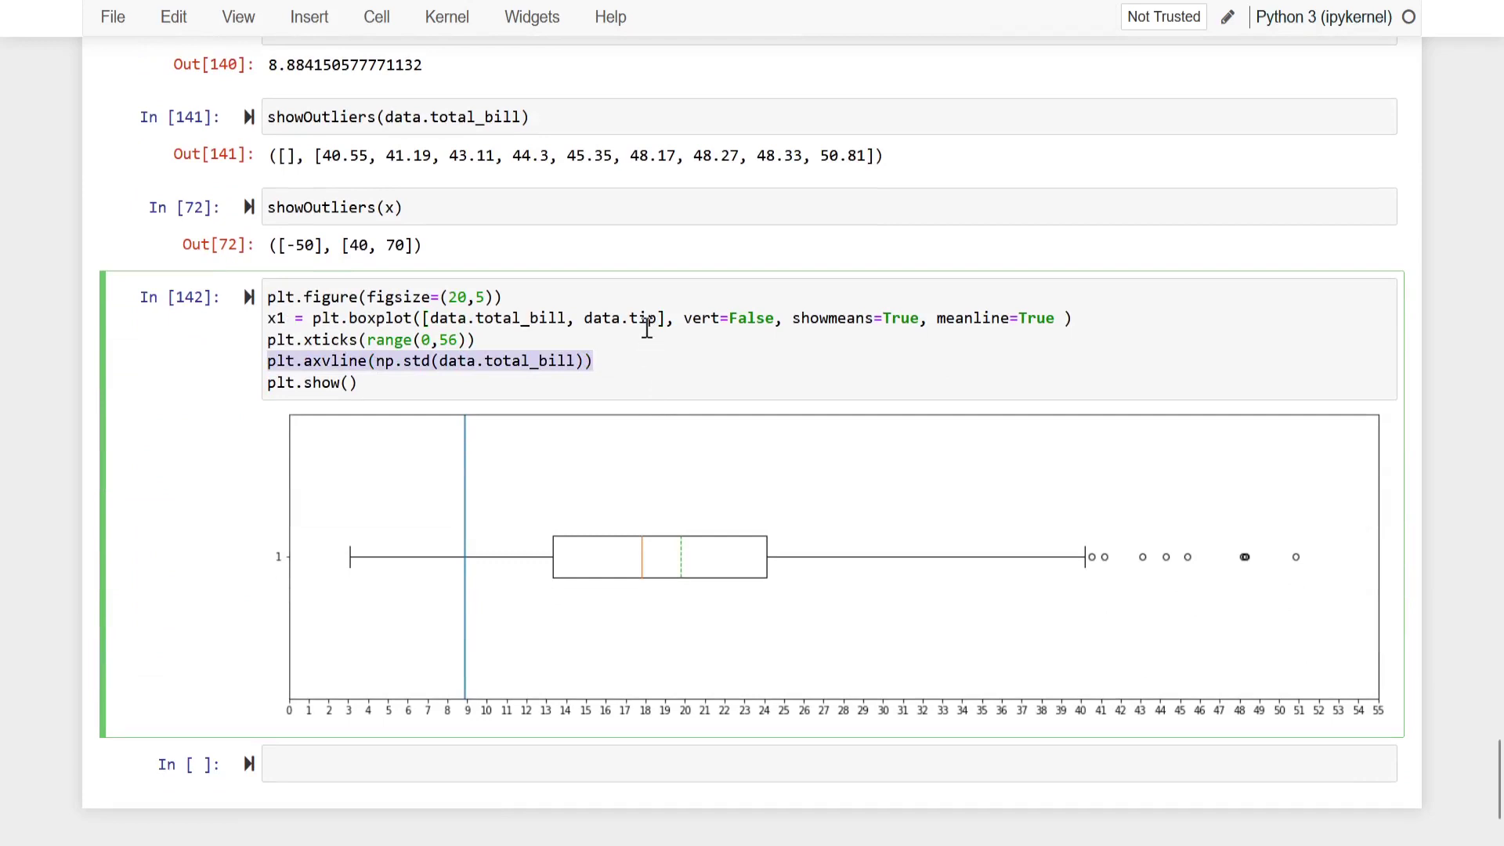
{"action": "left_click", "coordinate": [603, 366]}
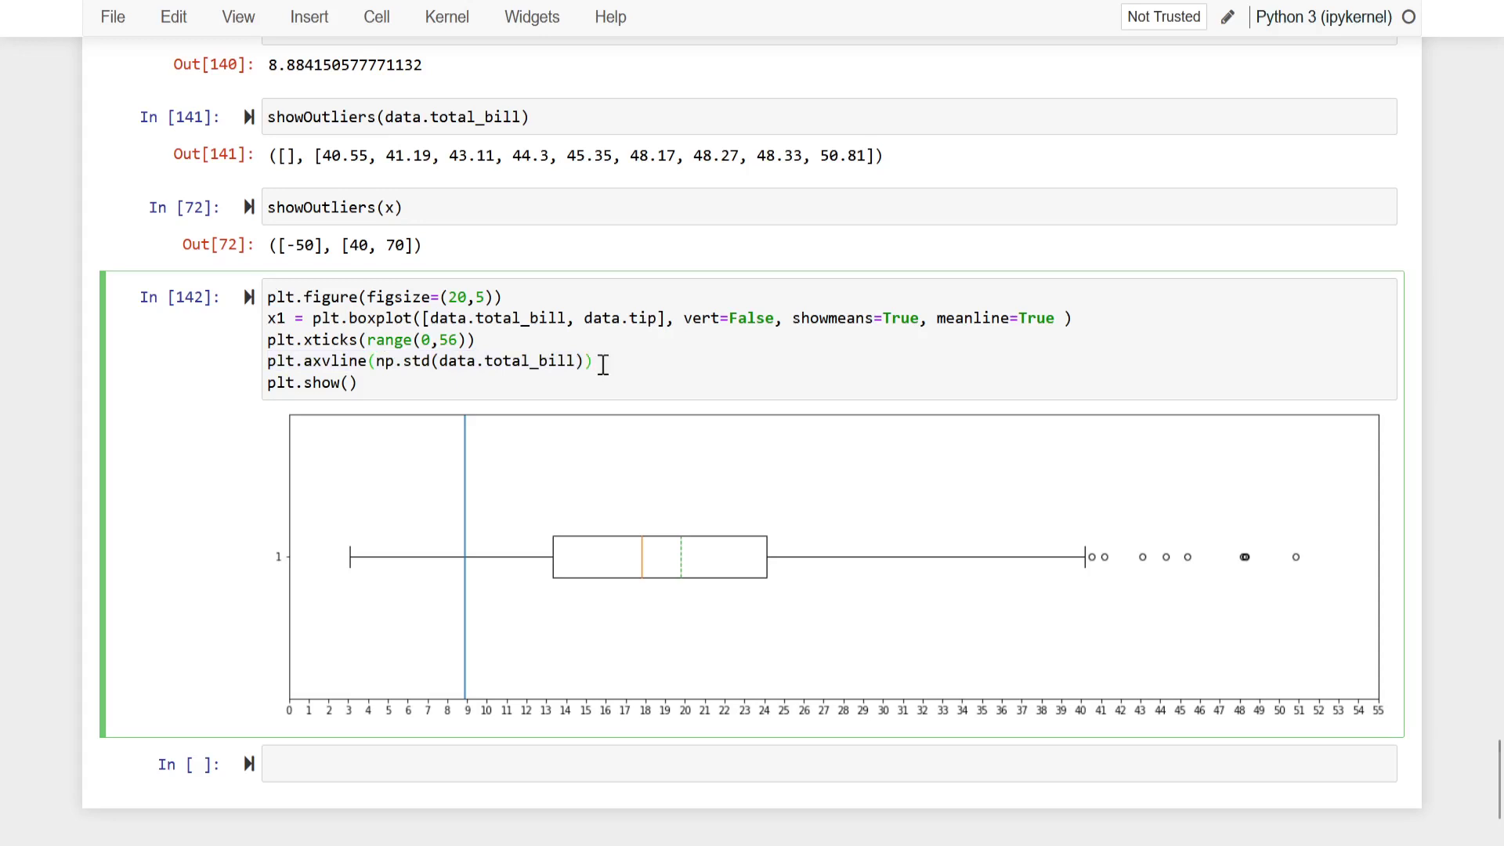
{"action": "key", "text": "shift+Return"}
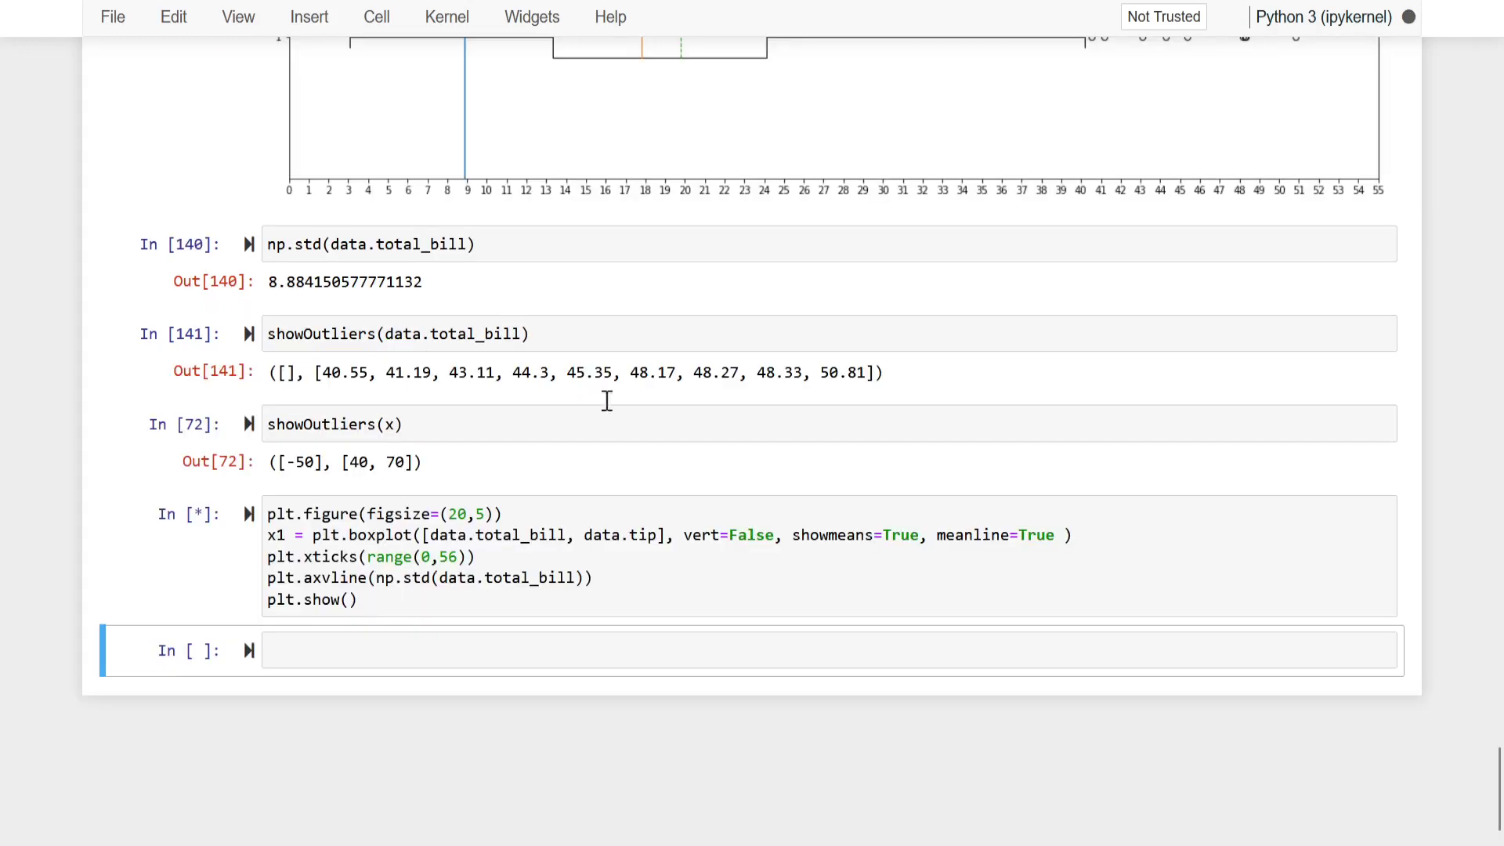
{"action": "scroll", "coordinate": [614, 559], "scroll_direction": "down", "scroll_amount": 3}
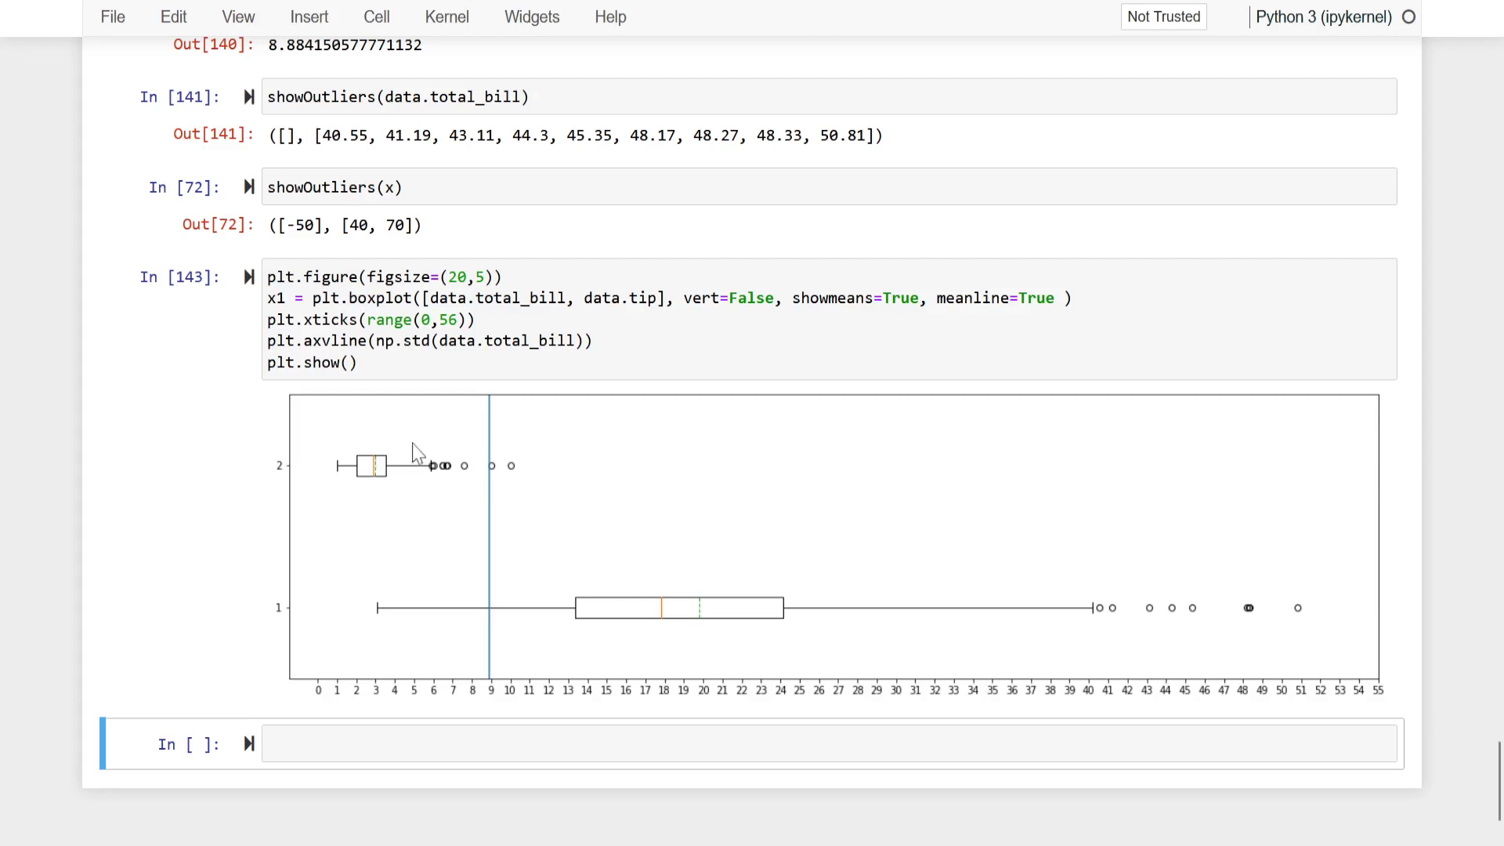
Duplicate the plt.axvline(np.std(data.total_bill)) line below itself and add color='k' to the copy.
{"action": "left_click", "coordinate": [617, 337]}
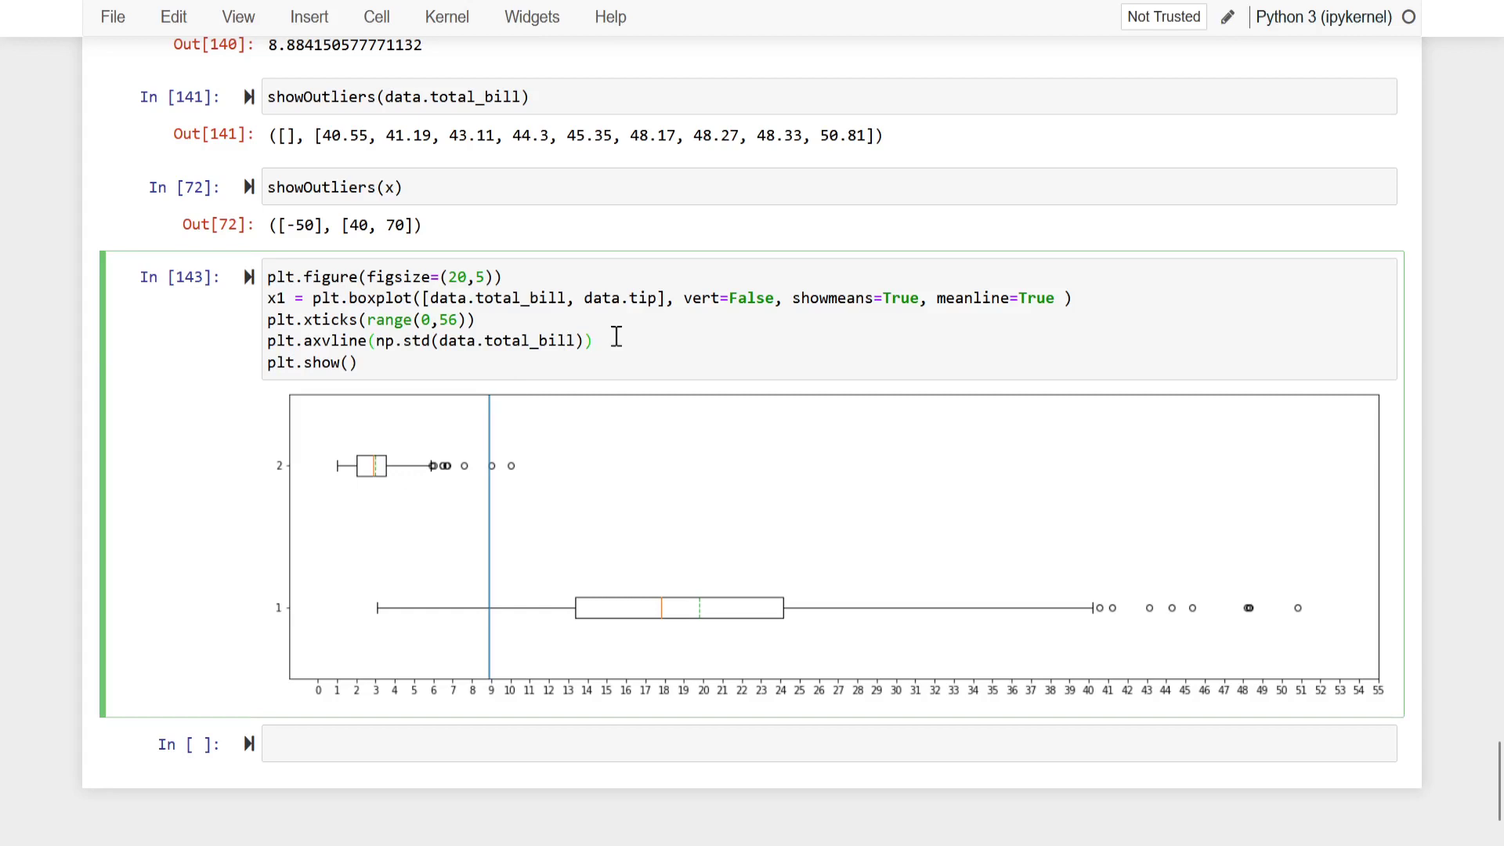
{"action": "key", "text": "shift+Home"}
{"action": "key", "text": "ctrl+c"}
{"action": "key", "text": "End"}
{"action": "key", "text": "Return"}
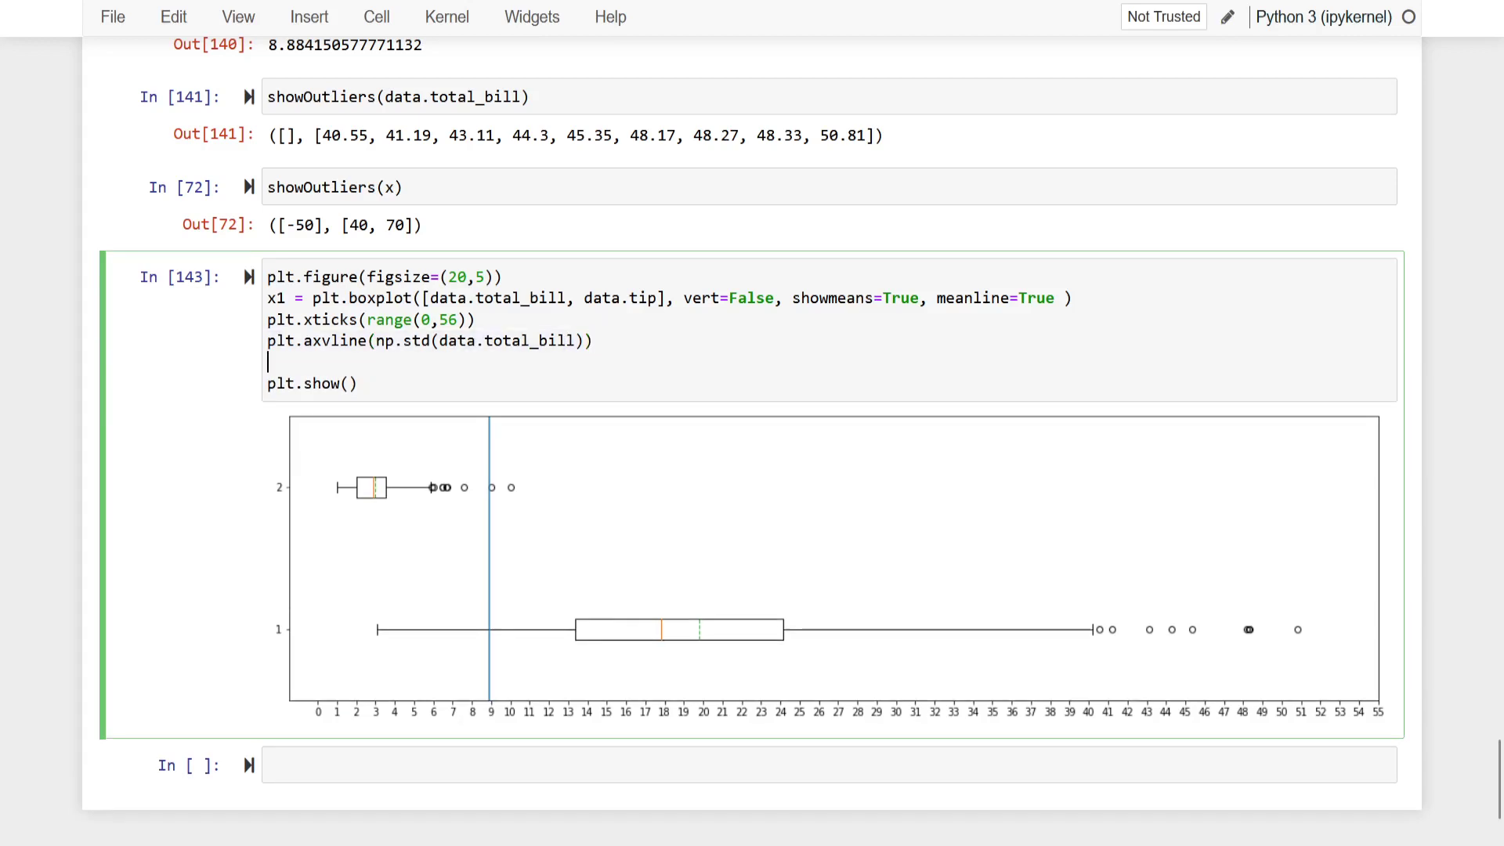
{"action": "key", "text": "ctrl+v"}
{"action": "key", "text": "Left"}
{"action": "type", "text": ", color="}
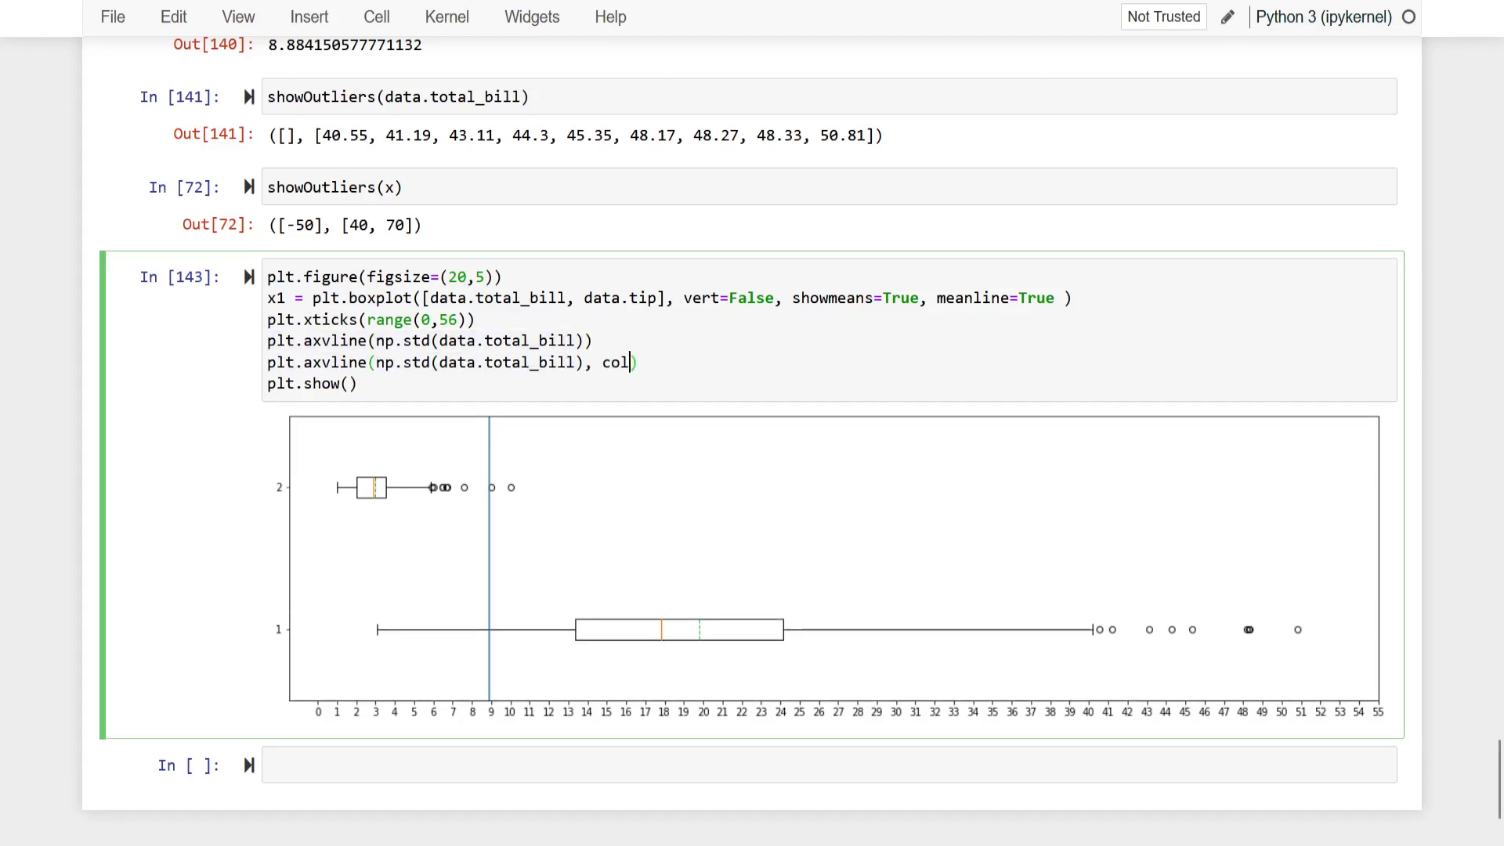
{"action": "type", "text": "'k"}
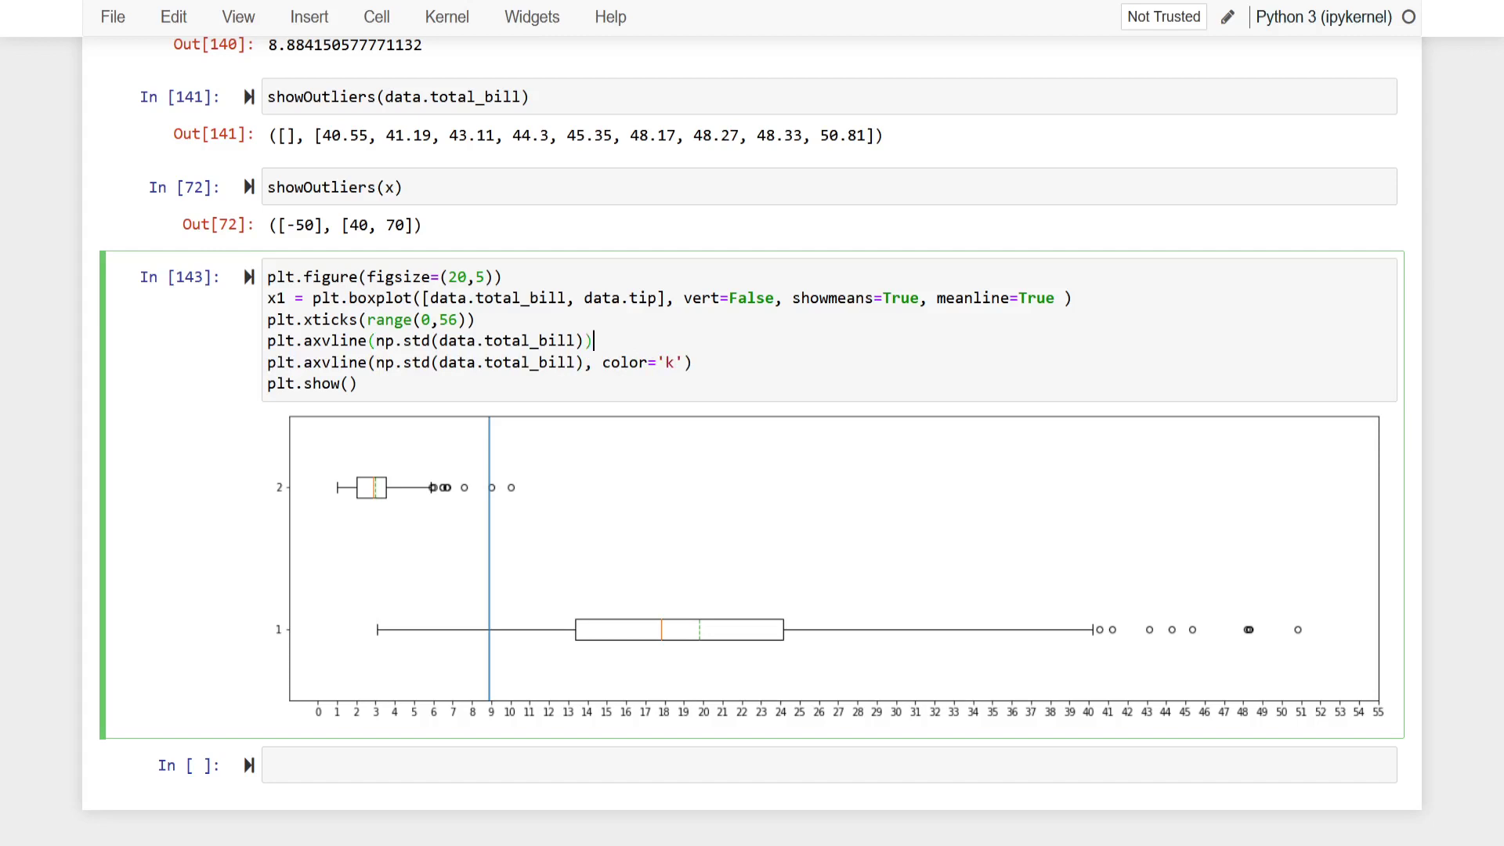
Add color='r' to the first plt.axvline line and rerun the plotting cell.
{"action": "type", "text": ", color='r"}
{"action": "key", "text": "shift+Return"}
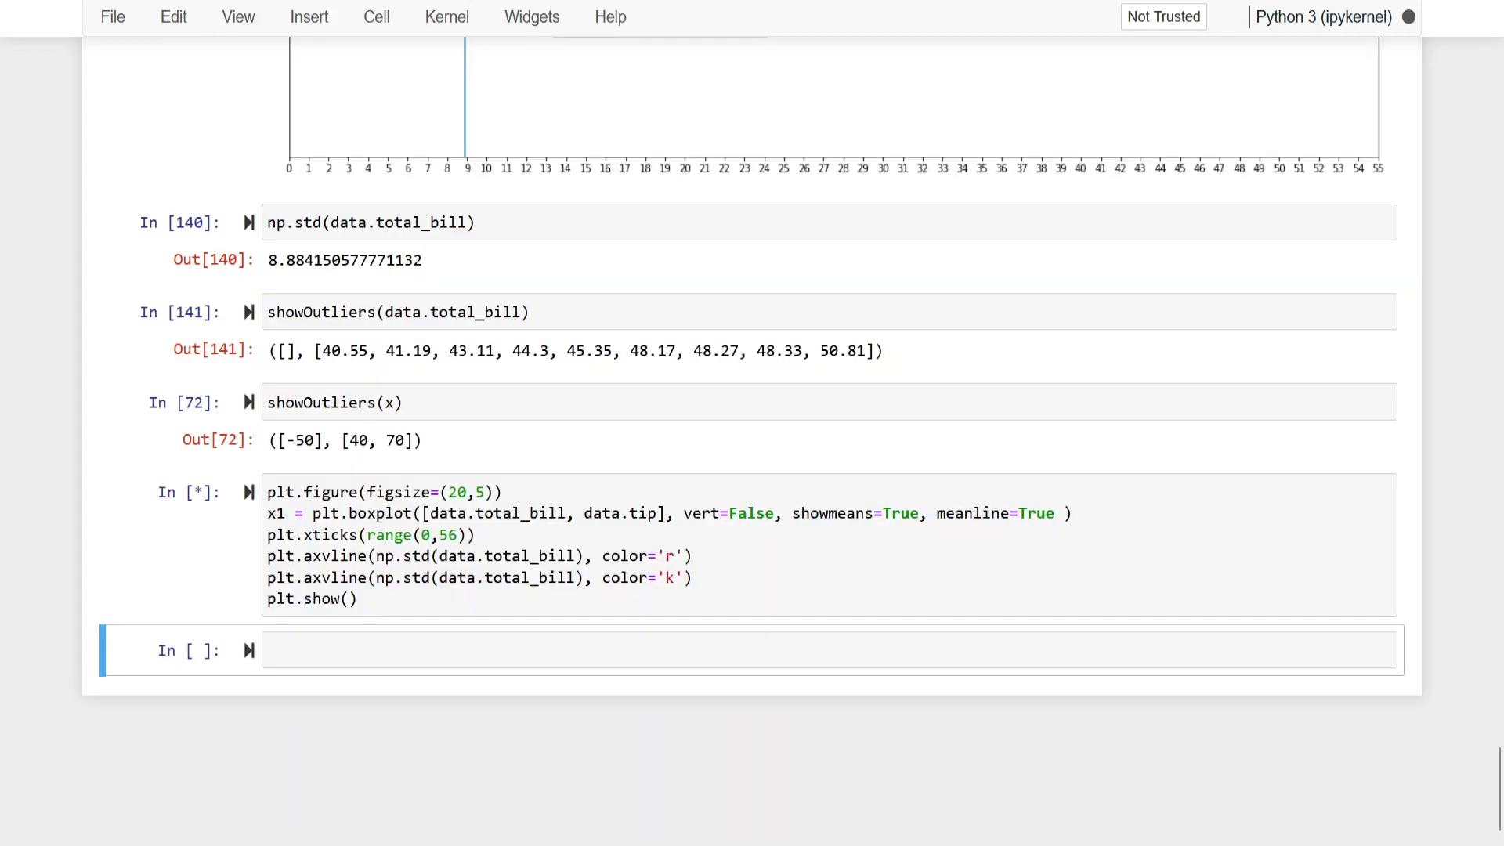
{"action": "scroll", "coordinate": [549, 543], "scroll_direction": "down", "scroll_amount": 2}
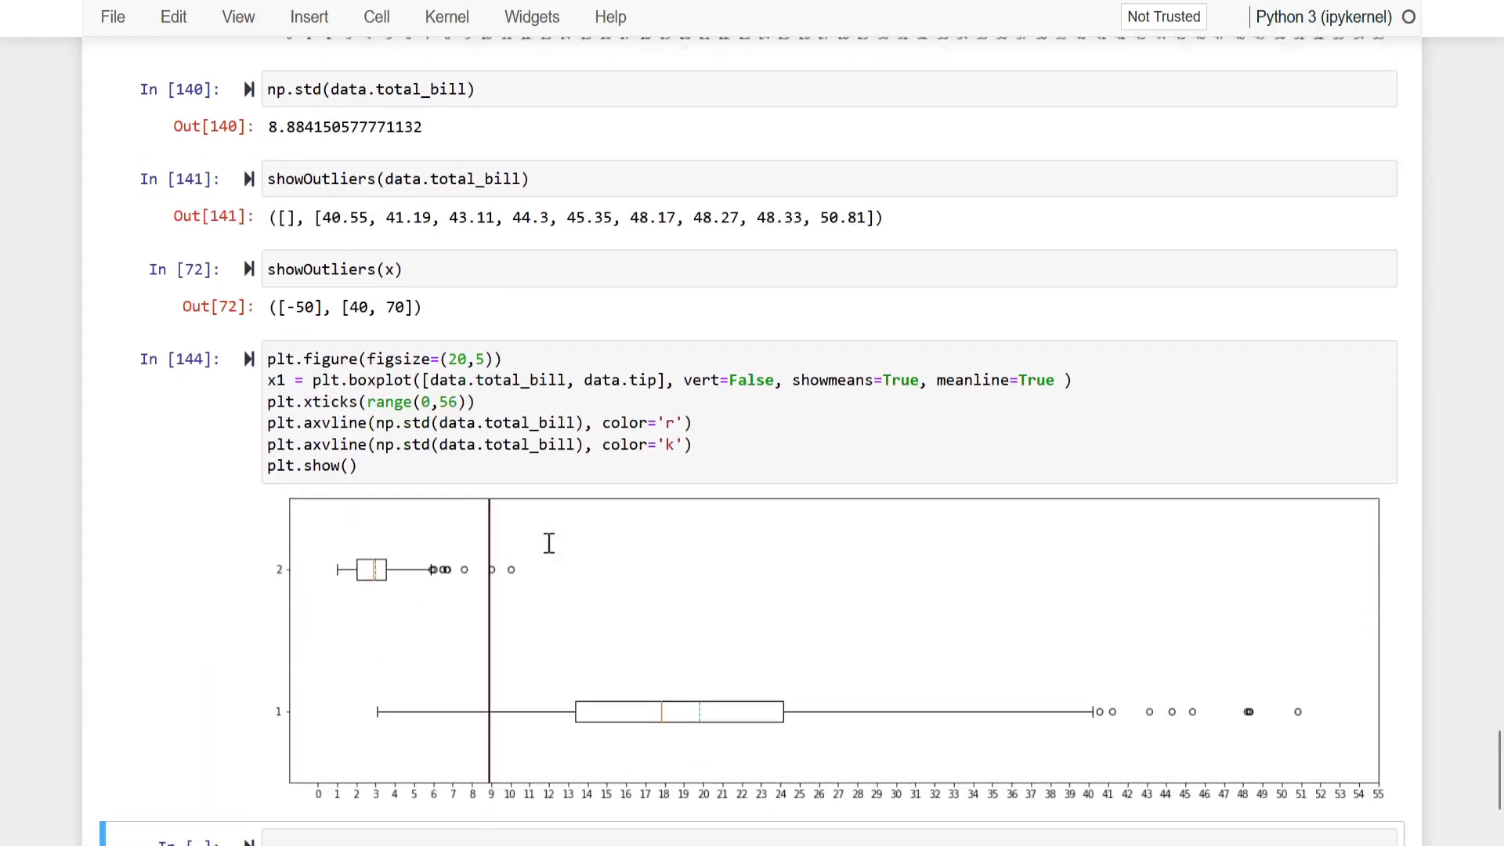
{"action": "scroll", "coordinate": [551, 548], "scroll_direction": "down", "scroll_amount": 1}
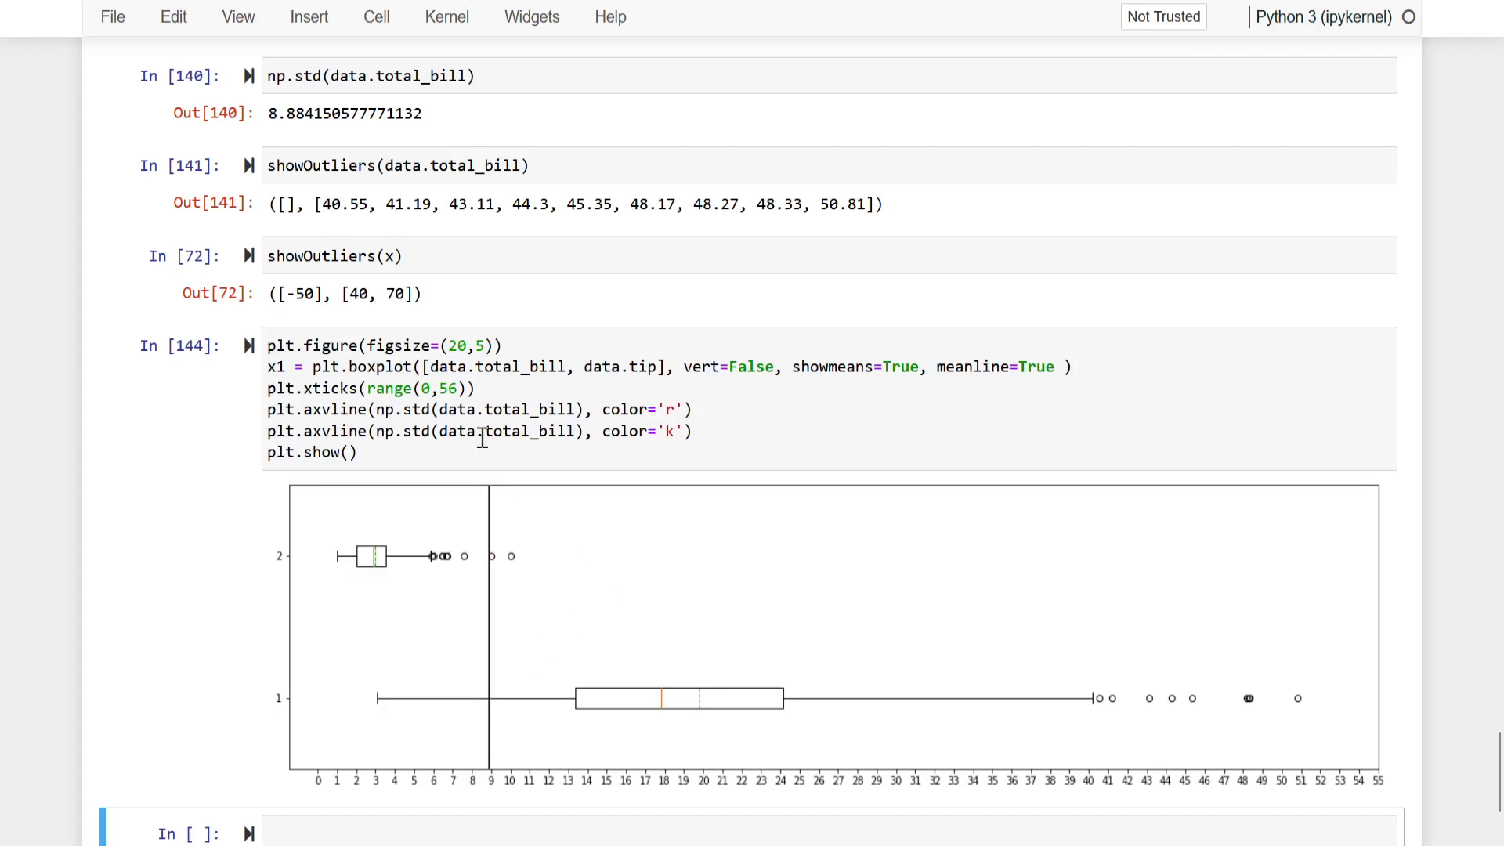
{"action": "left_click", "coordinate": [553, 415]}
{"action": "key", "text": "Right"}
{"action": "key", "text": "BackSpace"}
{"action": "key", "text": "BackSpace"}
{"action": "key", "text": "BackSpace"}
{"action": "key", "text": "BackSpace"}
{"action": "key", "text": "BackSpace"}
{"action": "key", "text": "BackSpace"}
{"action": "key", "text": "BackSpace"}
{"action": "key", "text": "BackSpace"}
{"action": "key", "text": "BackSpace"}
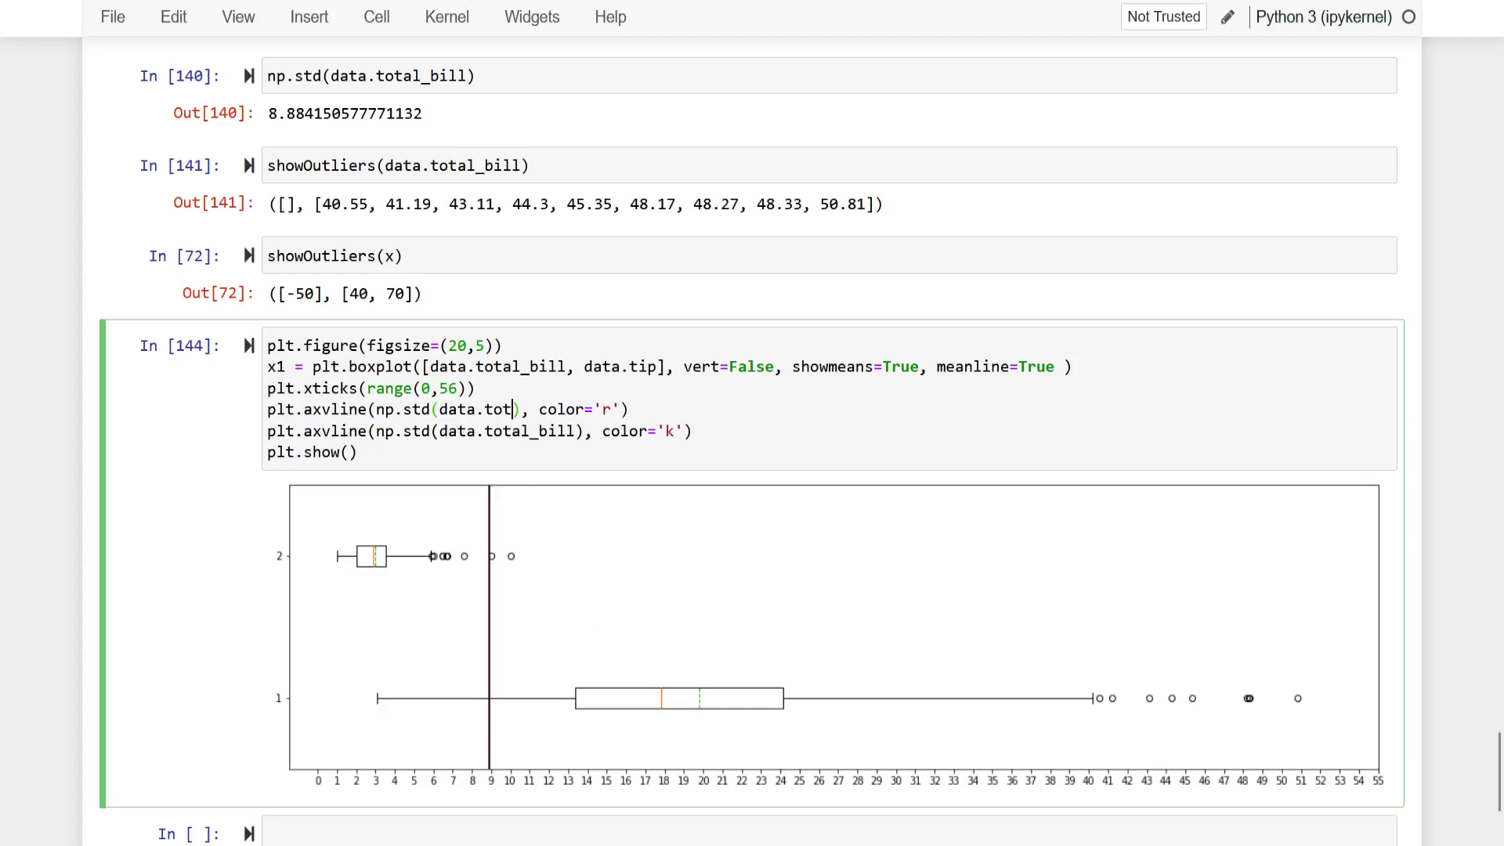
{"action": "key", "text": "BackSpace"}
{"action": "type", "text": "total_"}
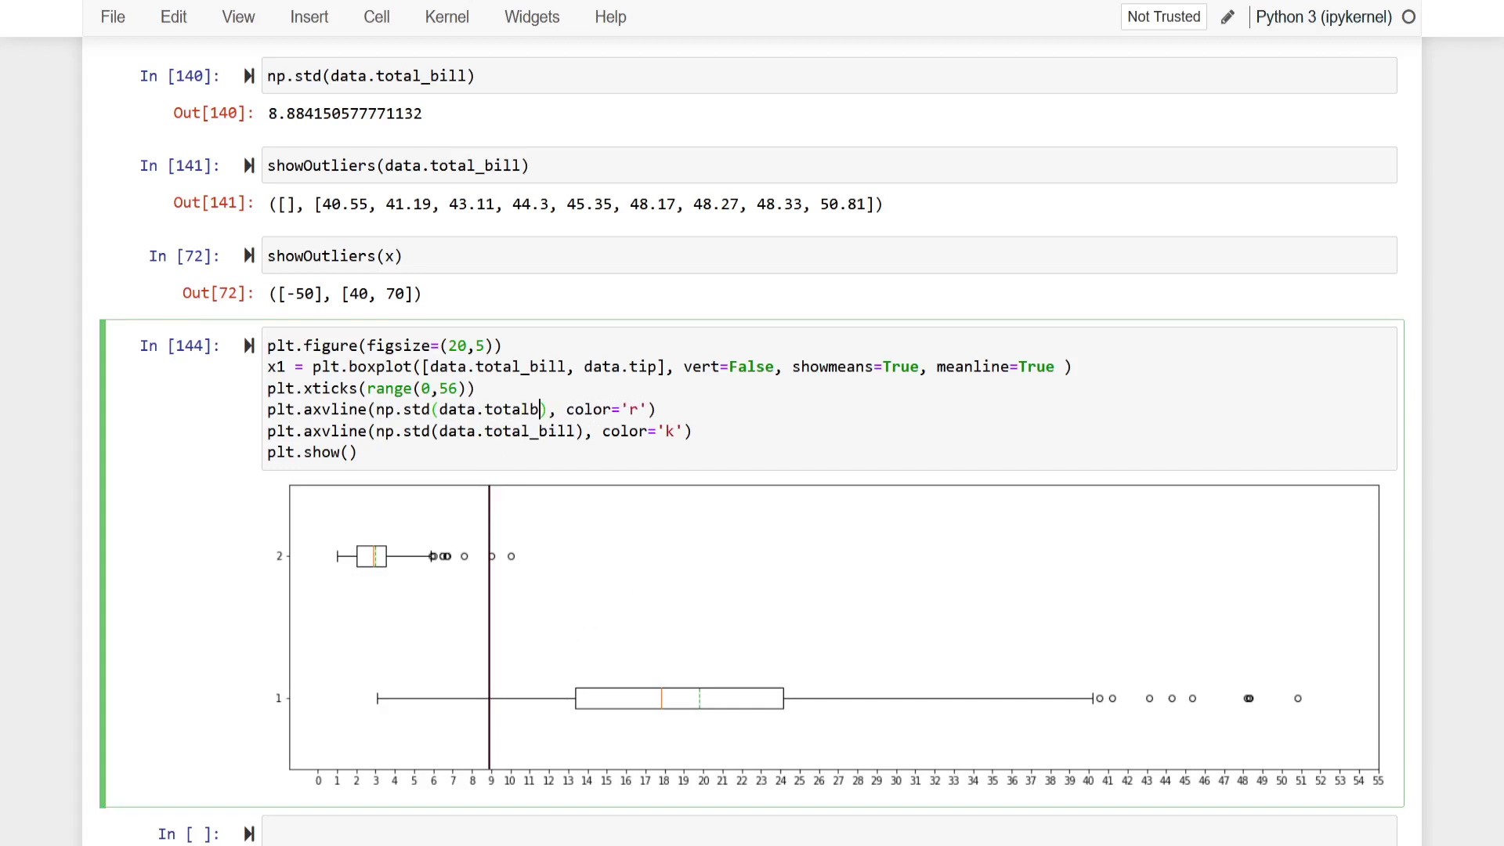
{"action": "type", "text": "bill"}
Change the black axvline's column from data.total_bill to data.tip and rerun the plotting cell.
{"action": "key", "text": "Down"}
{"action": "key", "text": "BackSpace"}
{"action": "key", "text": "BackSpace"}
{"action": "key", "text": "BackSpace"}
{"action": "key", "text": "BackSpace"}
{"action": "key", "text": "BackSpace"}
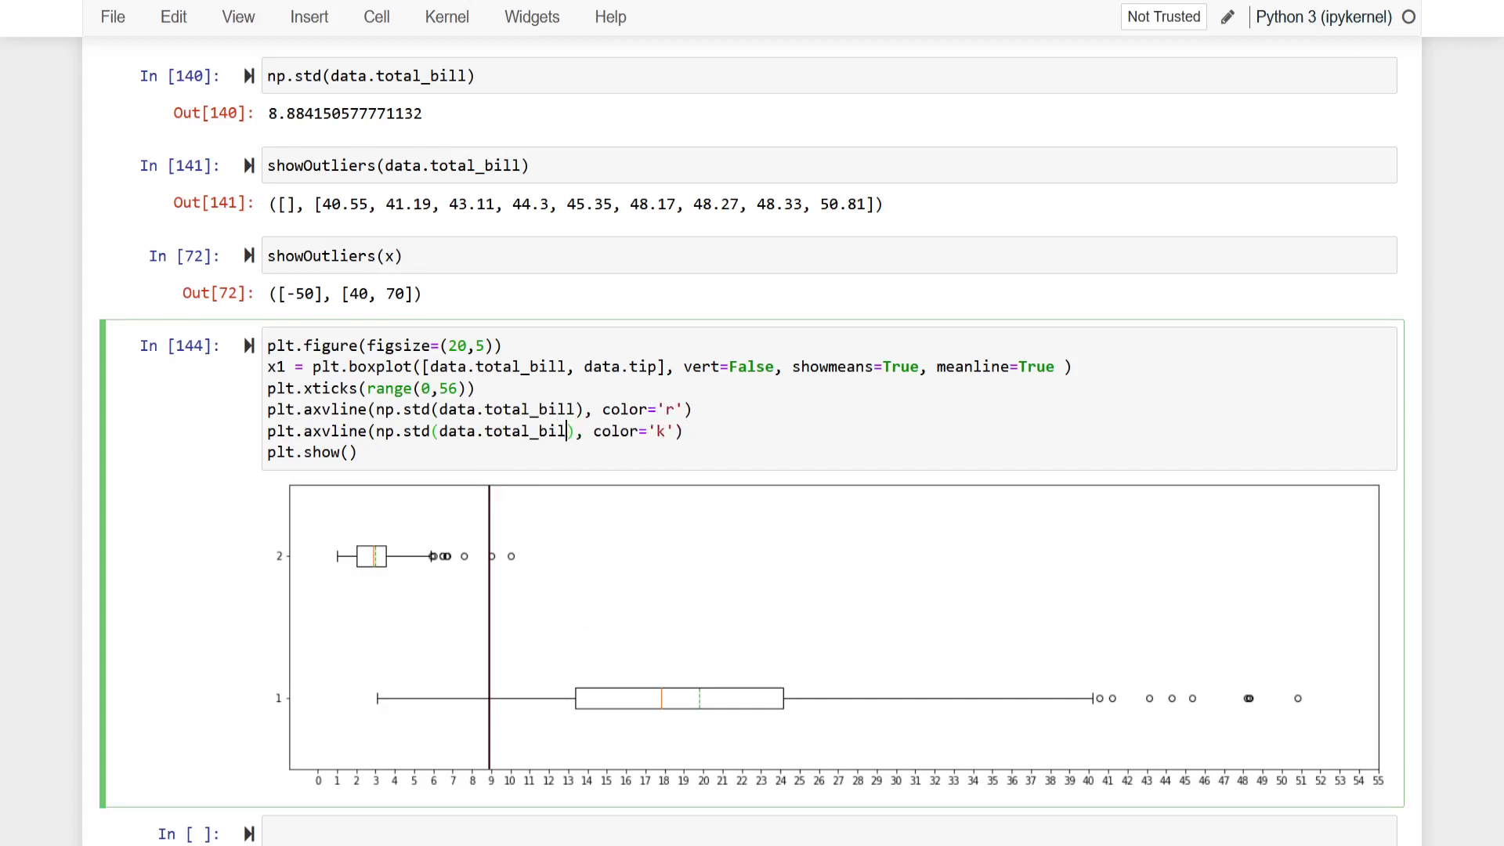
{"action": "key", "text": "BackSpace"}
{"action": "key", "text": "BackSpace"}
{"action": "key", "text": "BackSpace"}
{"action": "key", "text": "BackSpace"}
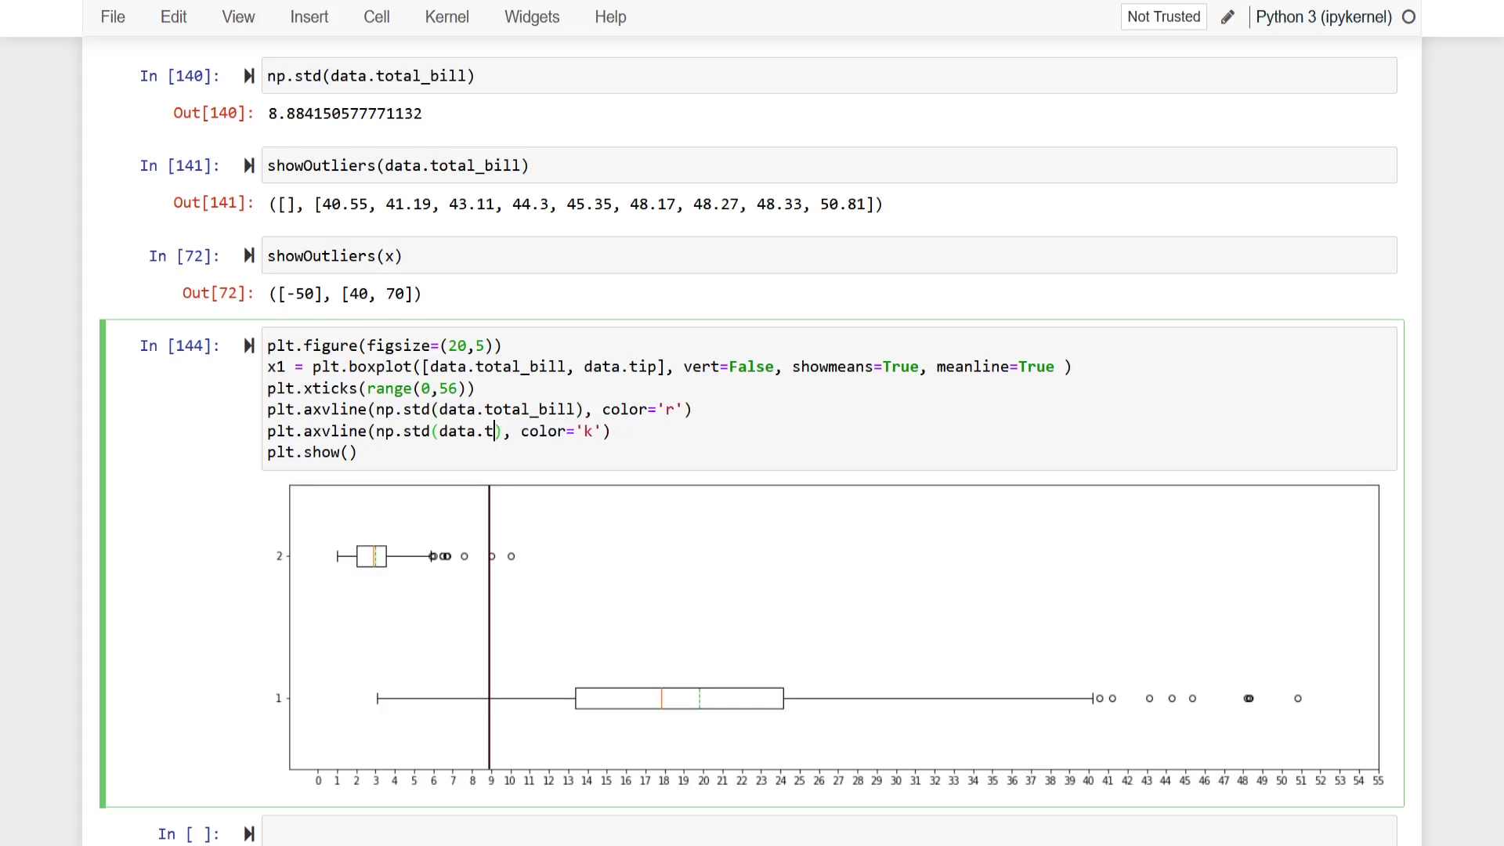
{"action": "type", "text": "ip"}
{"action": "key", "text": "shift+Return"}
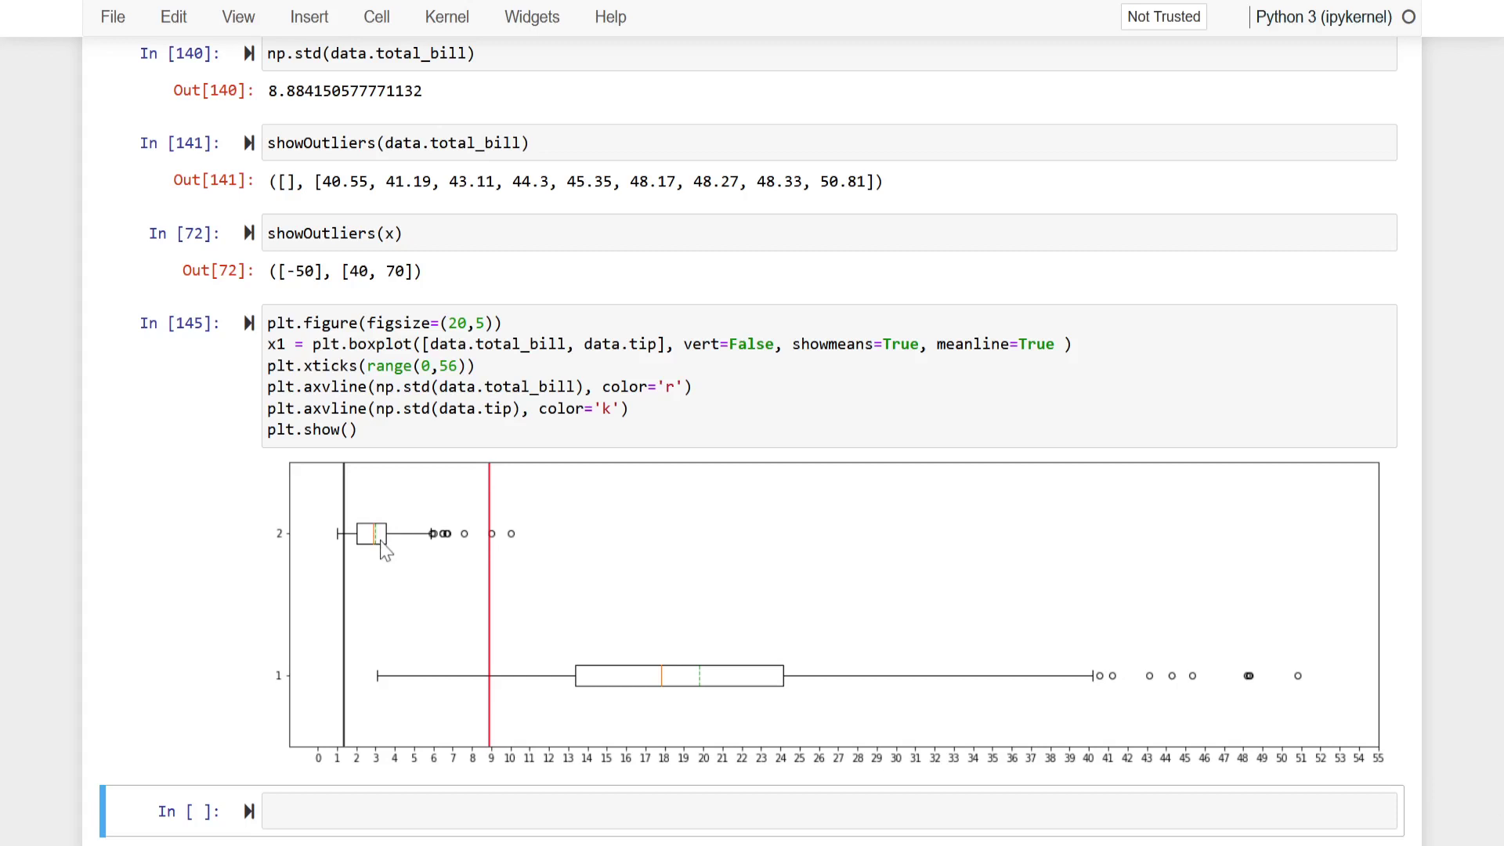
Add data['size'] after data.tip in the plt.boxplot list.
{"action": "left_click", "coordinate": [675, 345]}
{"action": "type", "text": ", data["}
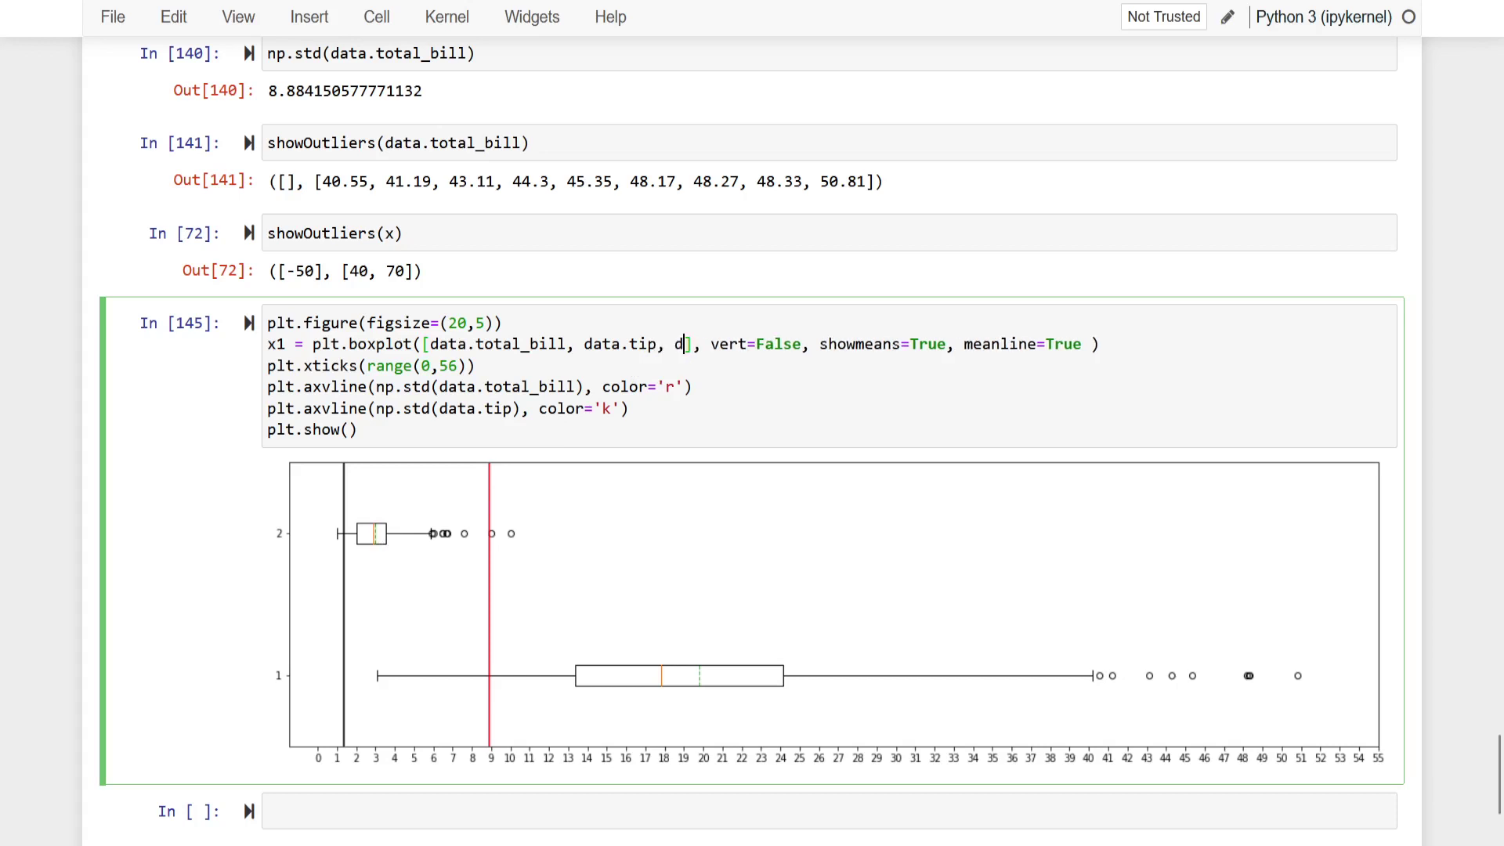
{"action": "type", "text": "'size"}
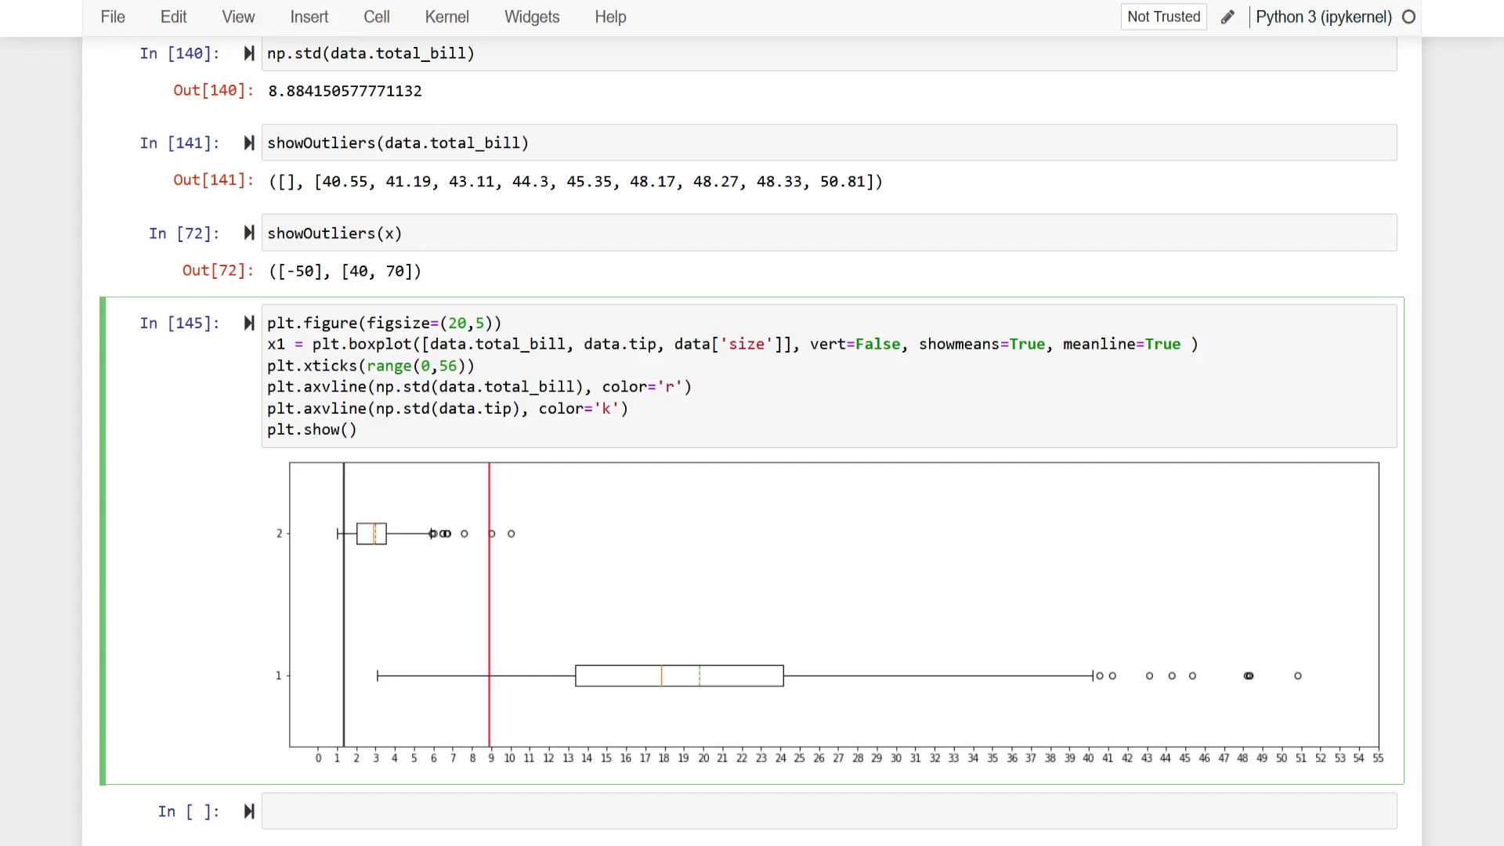
Duplicate the plt.axvline line for data.tip directly below itself.
{"action": "key", "text": "Down"}
{"action": "key", "text": "Down"}
{"action": "key", "text": "shift+Home"}
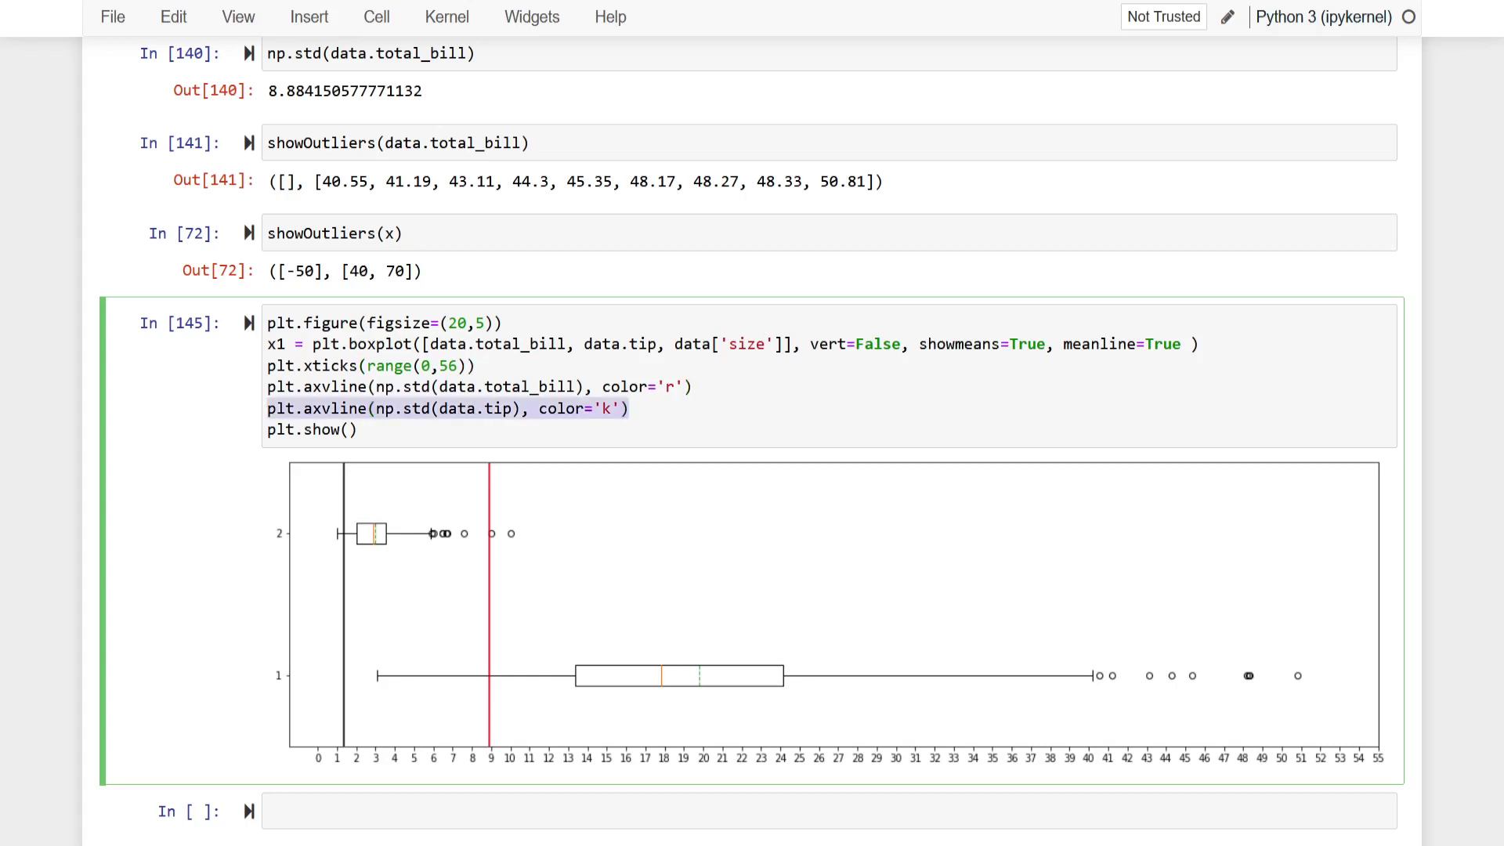
{"action": "key", "text": "ctrl+c"}
{"action": "key", "text": "End"}
{"action": "key", "text": "Return"}
{"action": "key", "text": "ctrl+v"}
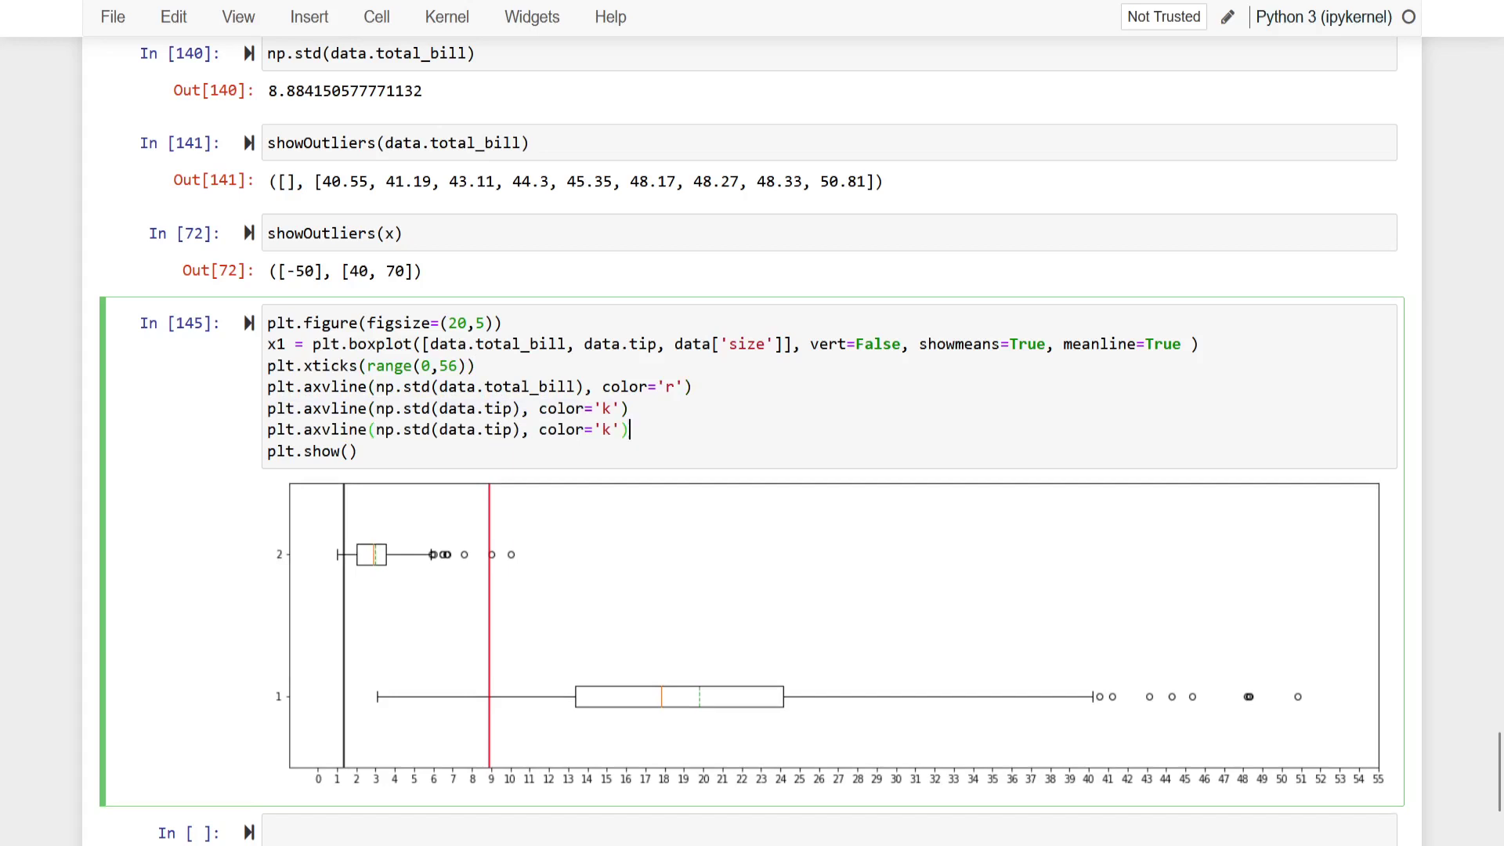
Change data.tip to data['size'] in the duplicated axvline line.
{"action": "left_click", "coordinate": [522, 429]}
{"action": "key", "text": "Left"}
{"action": "key", "text": "BackSpace"}
{"action": "key", "text": "BackSpace"}
{"action": "key", "text": "BackSpace"}
{"action": "key", "text": "BackSpace"}
{"action": "type", "text": "['"}
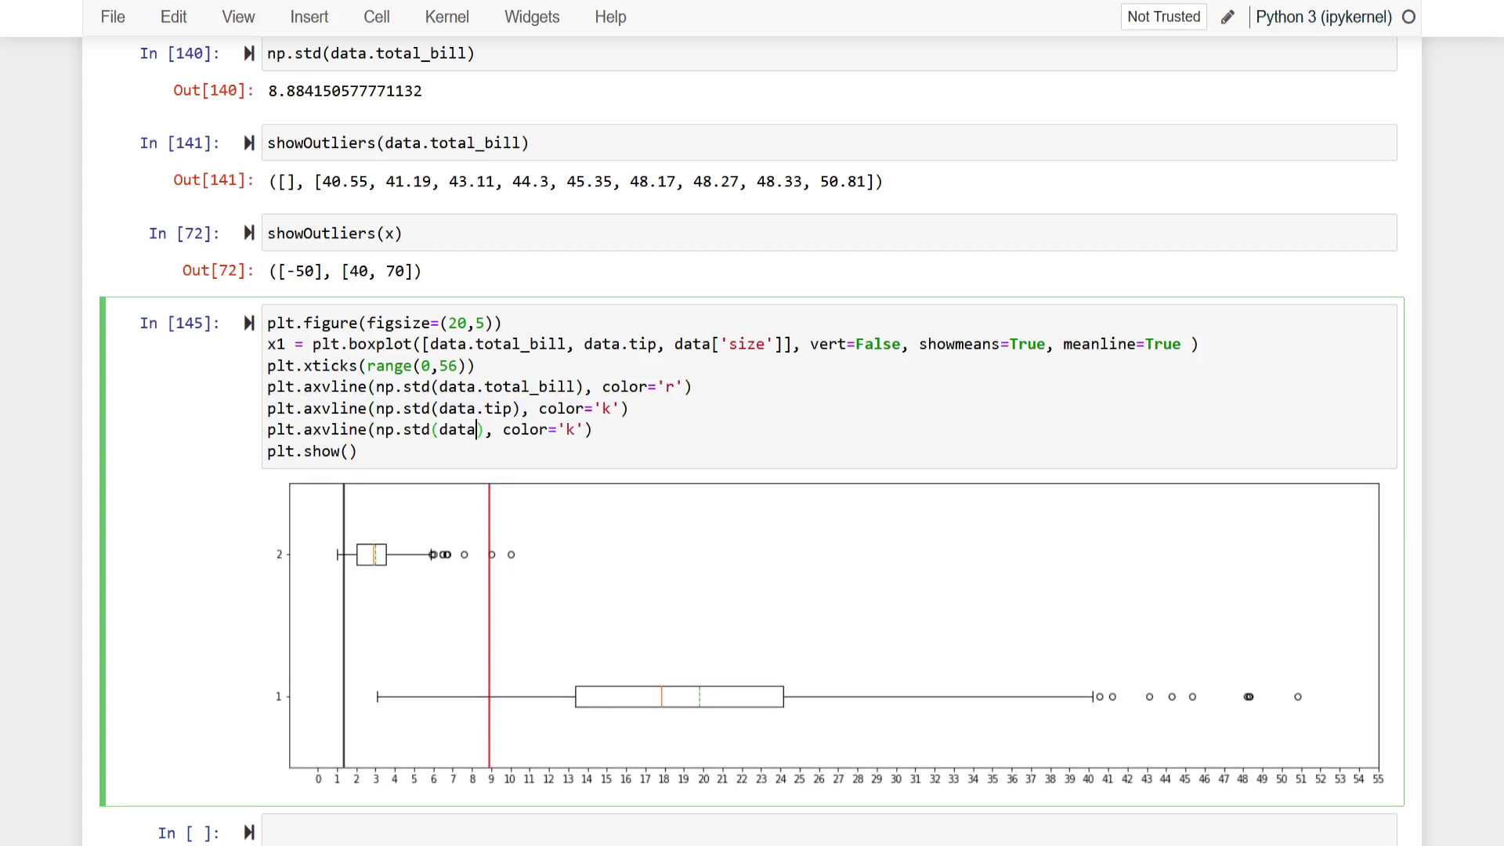
{"action": "type", "text": "si"}
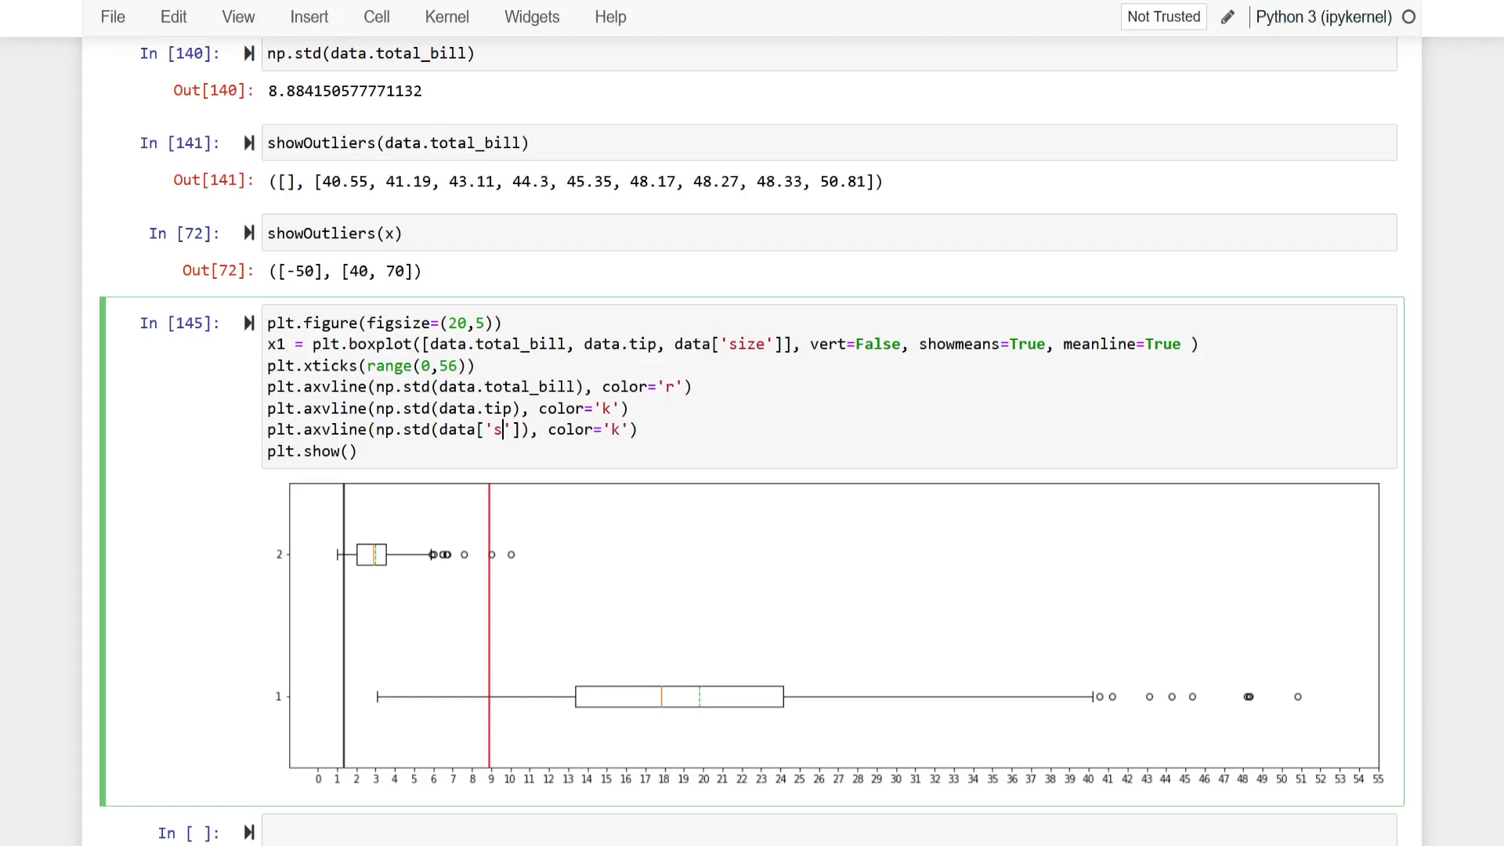
{"action": "type", "text": "ze"}
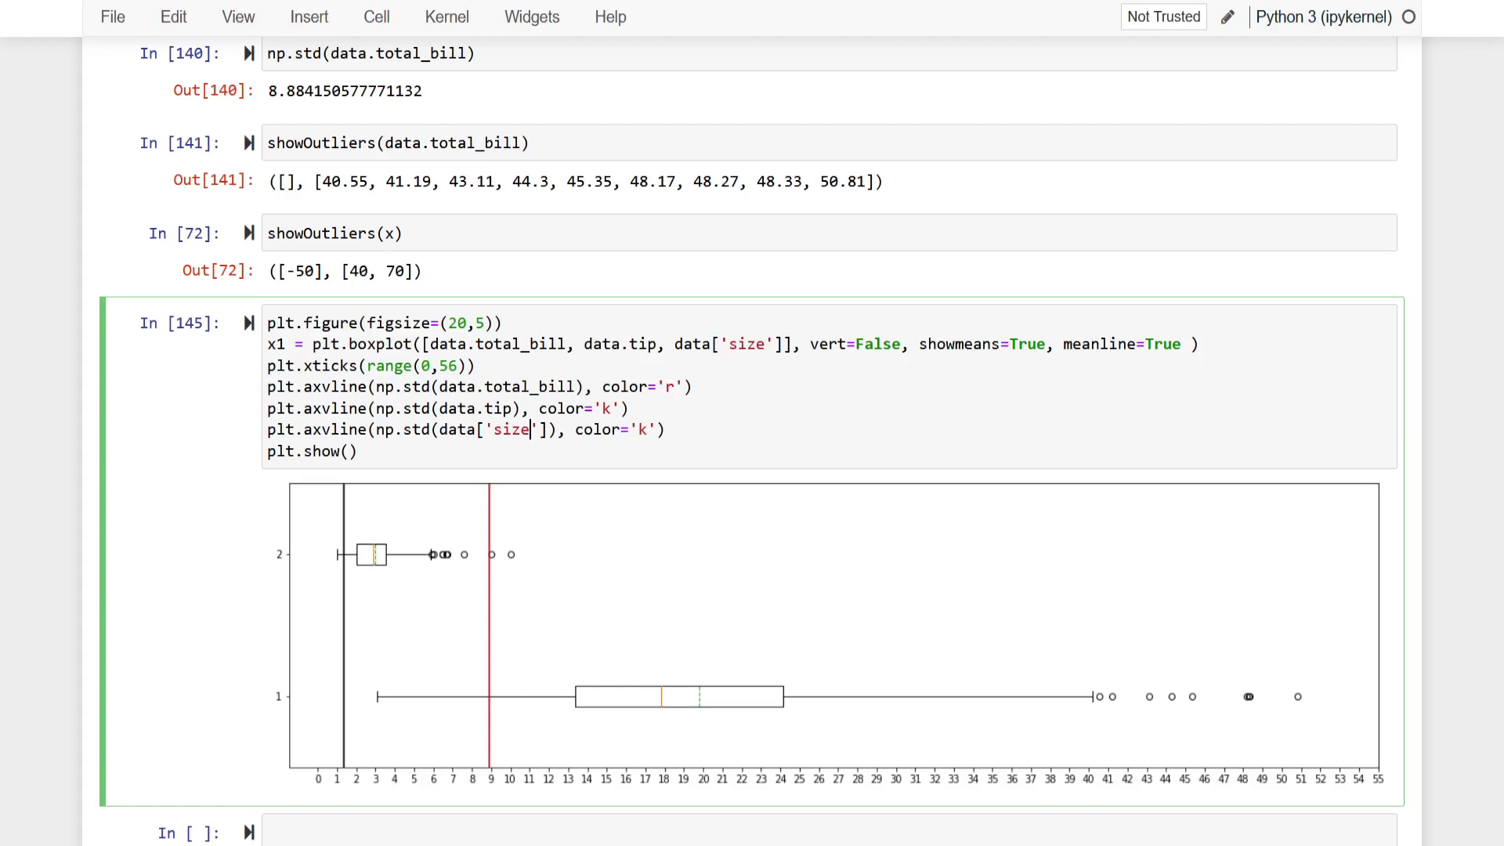
Set the data['size'] axvline's color to 'g' and rerun the plotting cell.
{"action": "left_click", "coordinate": [557, 429]}
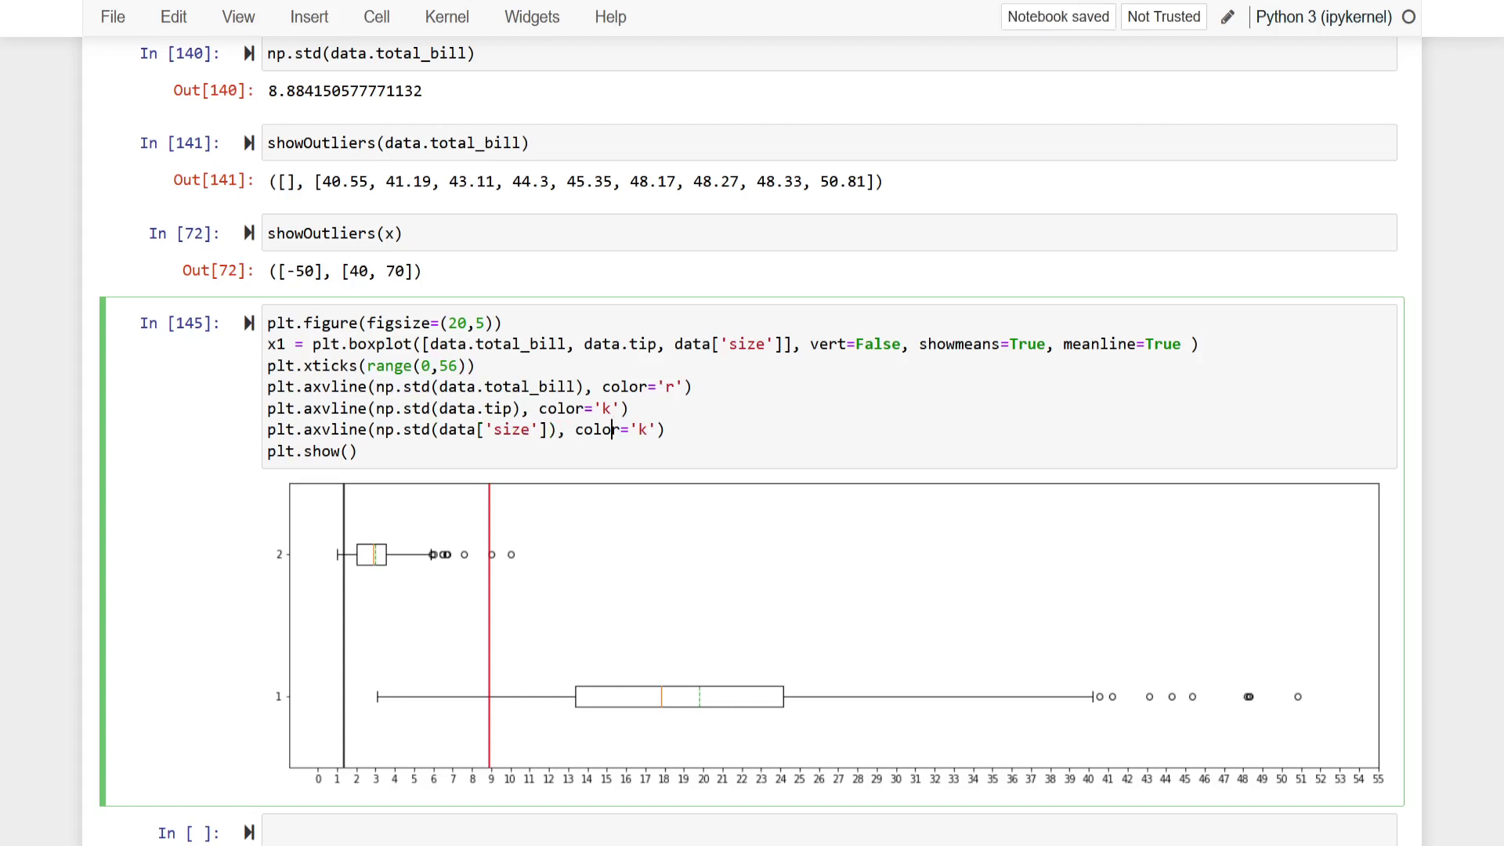
{"action": "key", "text": "Right"}
{"action": "key", "text": "Right"}
{"action": "key", "text": "Right"}
{"action": "key", "text": "Delete"}
{"action": "type", "text": "g"}
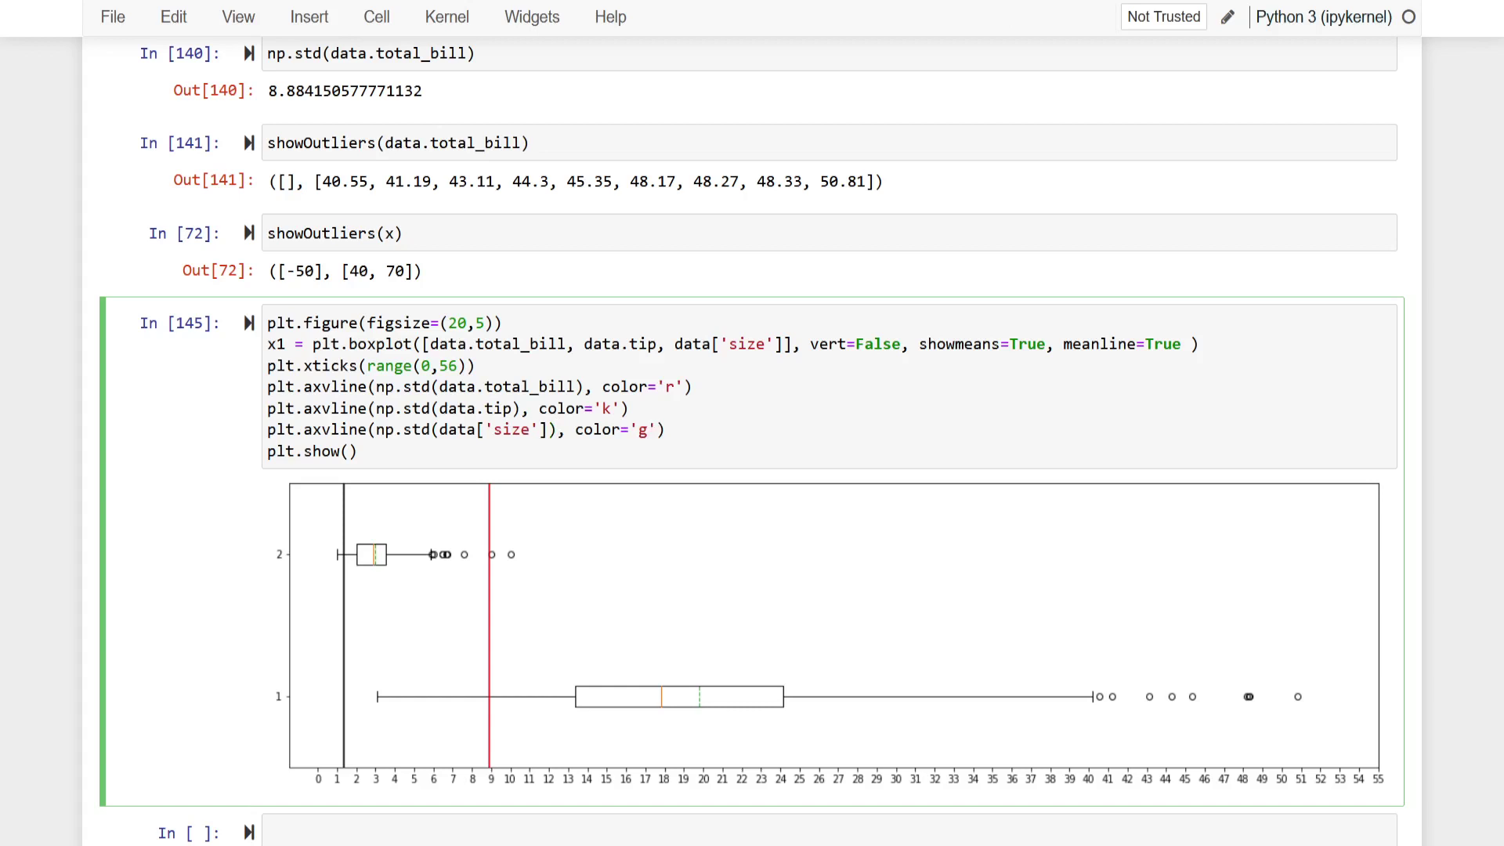
{"action": "key", "text": "shift+Return"}
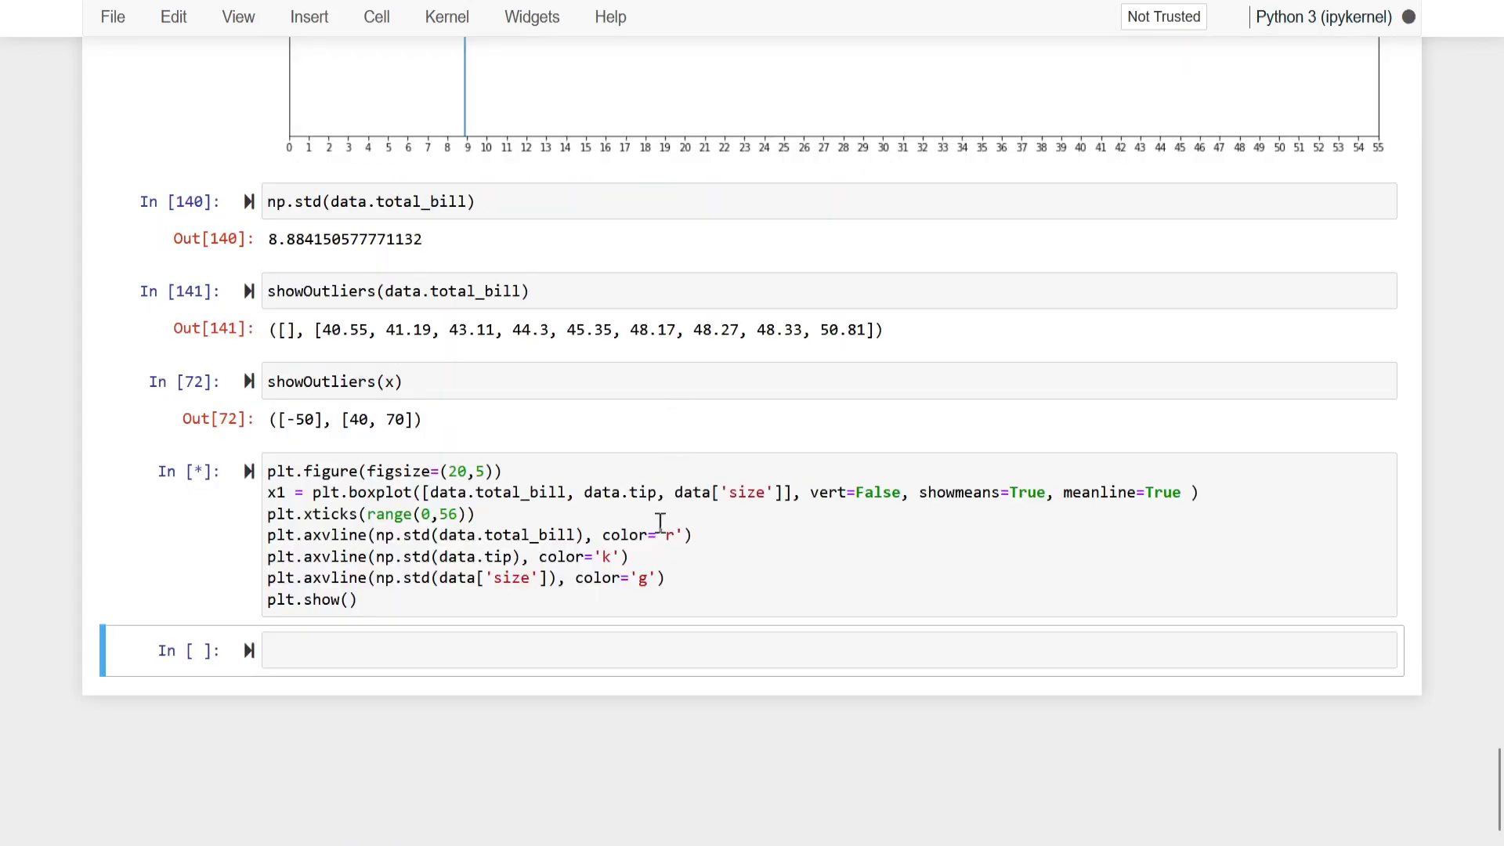
{"action": "scroll", "coordinate": [660, 527], "scroll_direction": "down", "scroll_amount": 2}
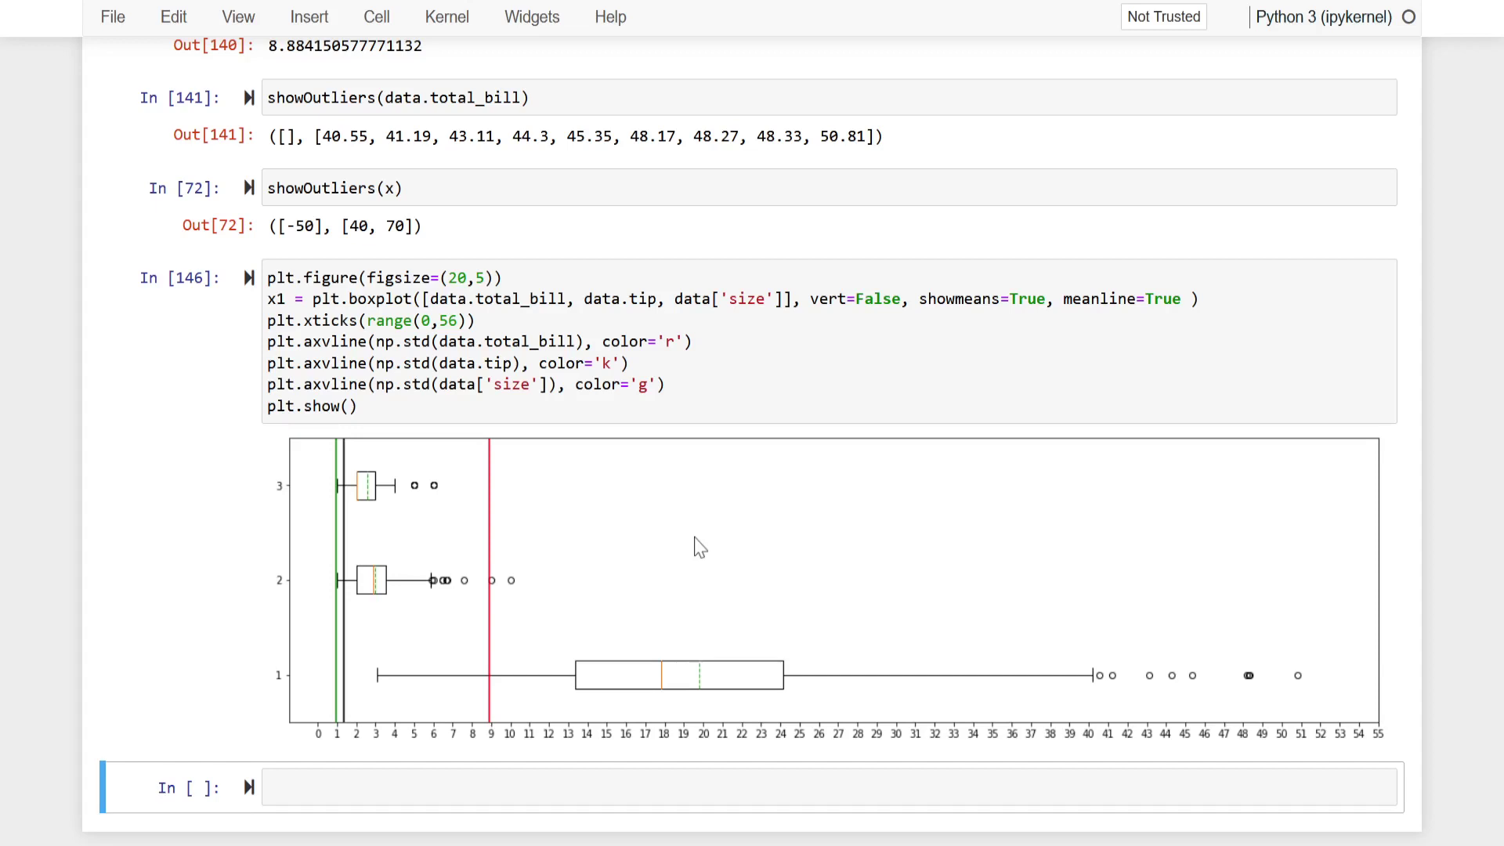
{"action": "scroll", "coordinate": [699, 547], "scroll_direction": "up", "scroll_amount": 1}
{"action": "scroll", "coordinate": [700, 547], "scroll_direction": "down", "scroll_amount": 2}
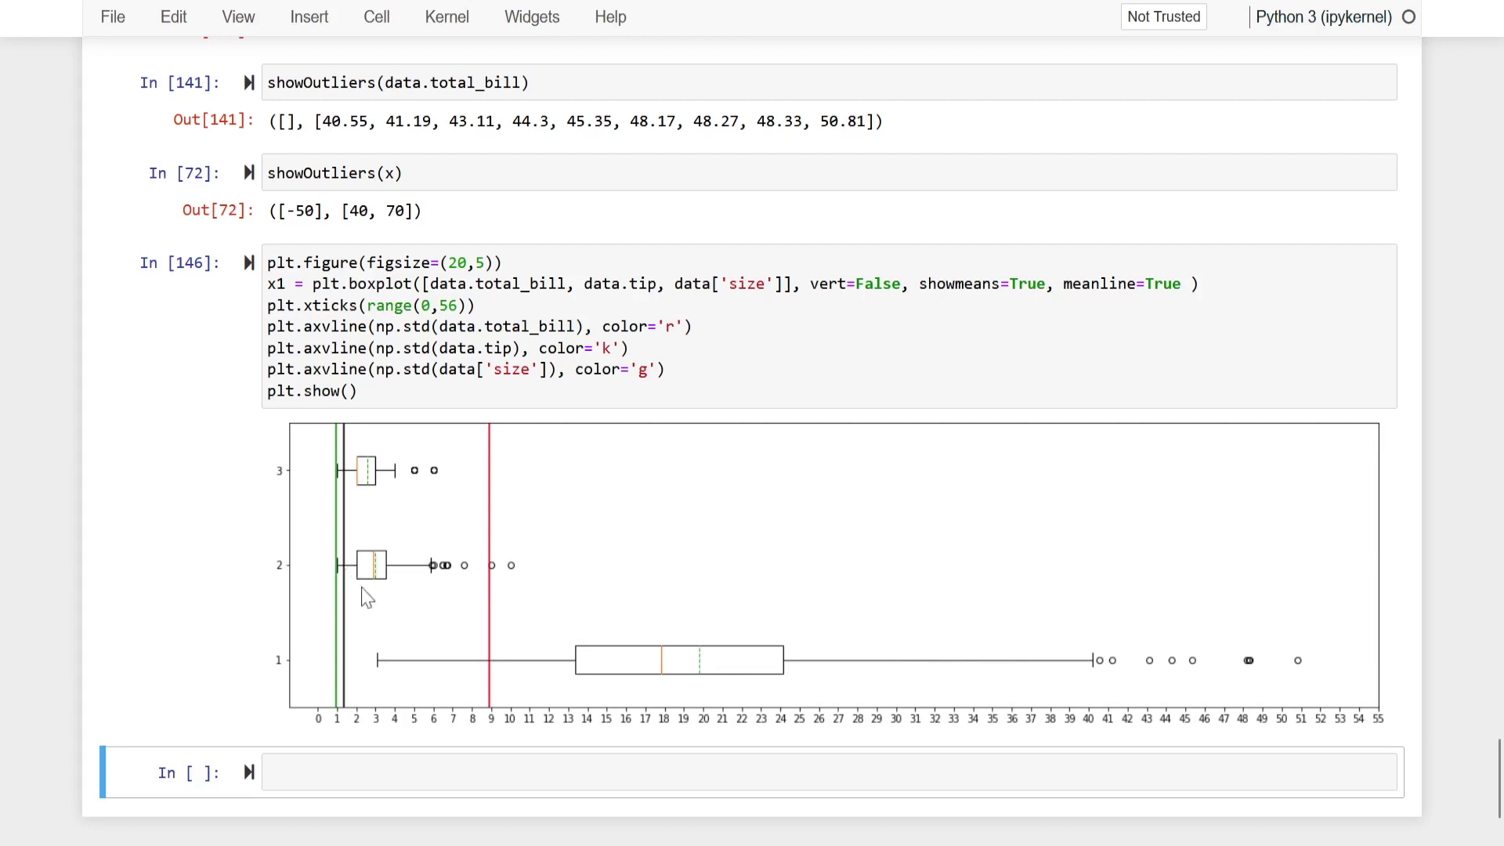
{"action": "scroll", "coordinate": [405, 505], "scroll_direction": "up", "scroll_amount": 1}
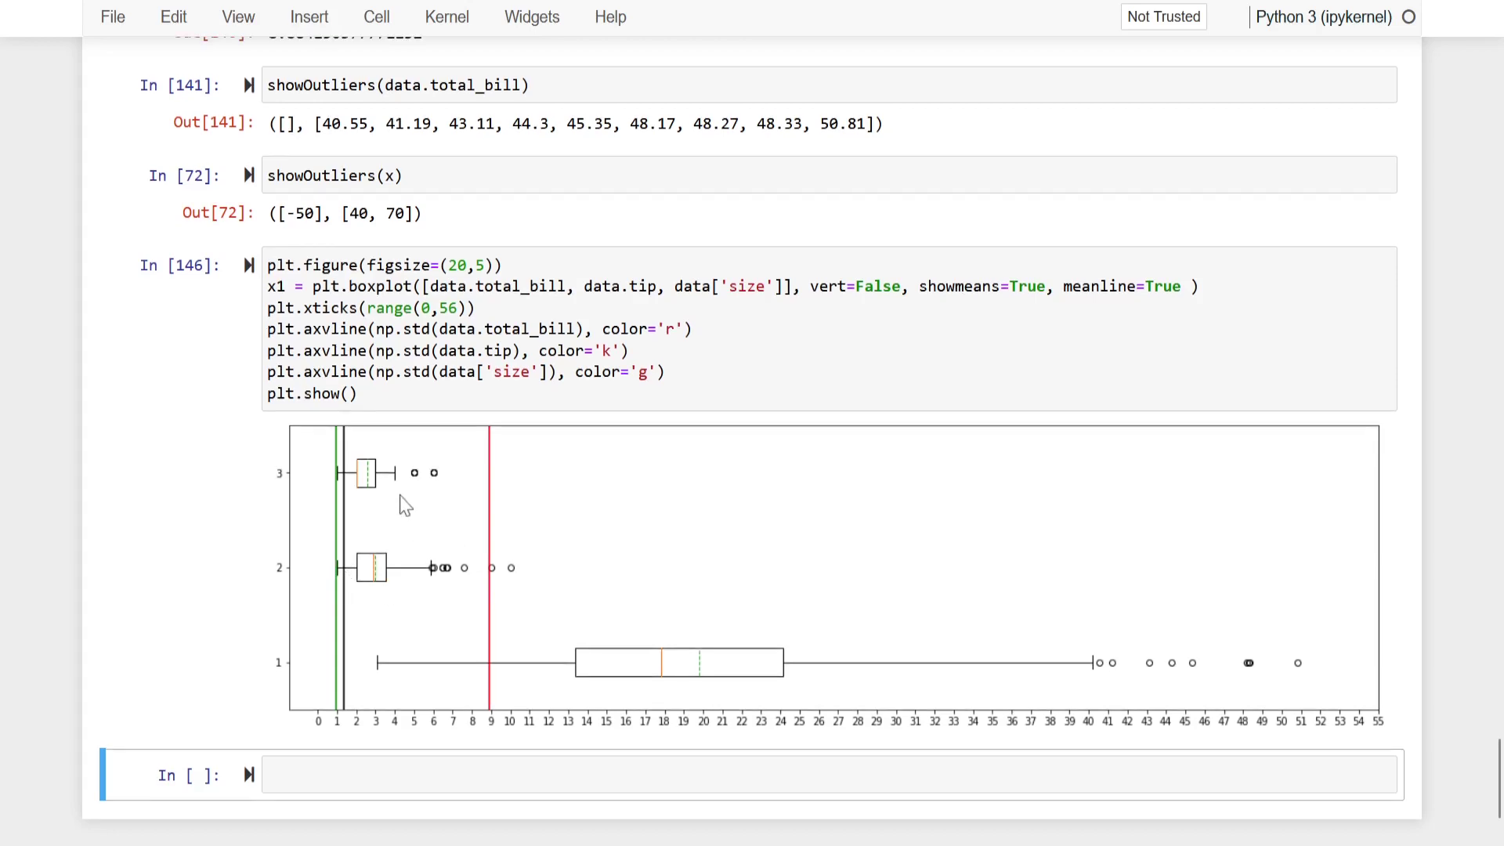
{"action": "scroll", "coordinate": [405, 505], "scroll_direction": "up", "scroll_amount": 1}
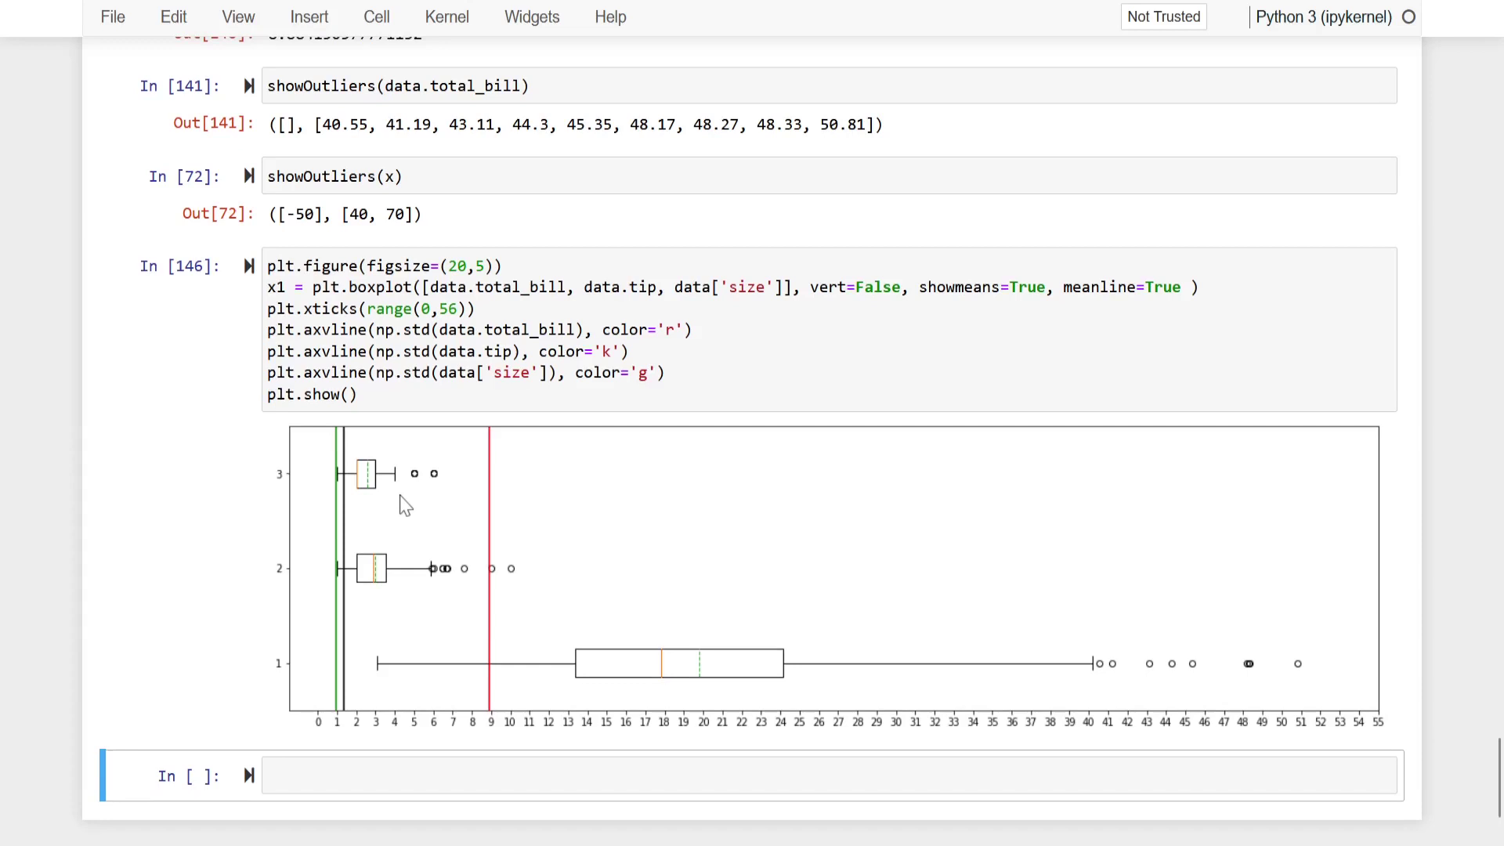
{"action": "scroll", "coordinate": [405, 505], "scroll_direction": "up", "scroll_amount": 1}
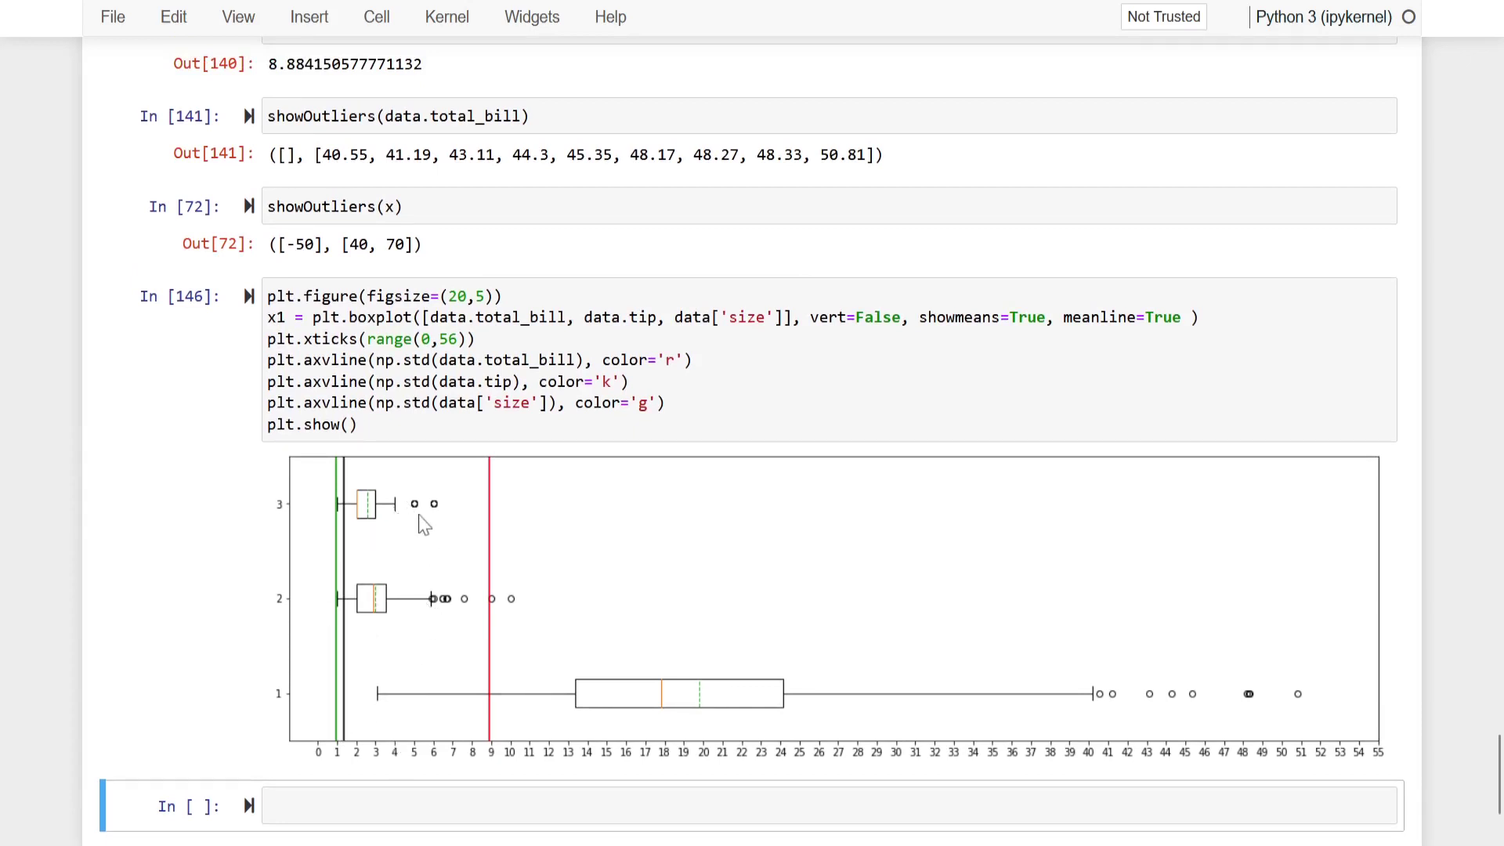
{"action": "scroll", "coordinate": [387, 788], "scroll_direction": "down", "scroll_amount": 1}
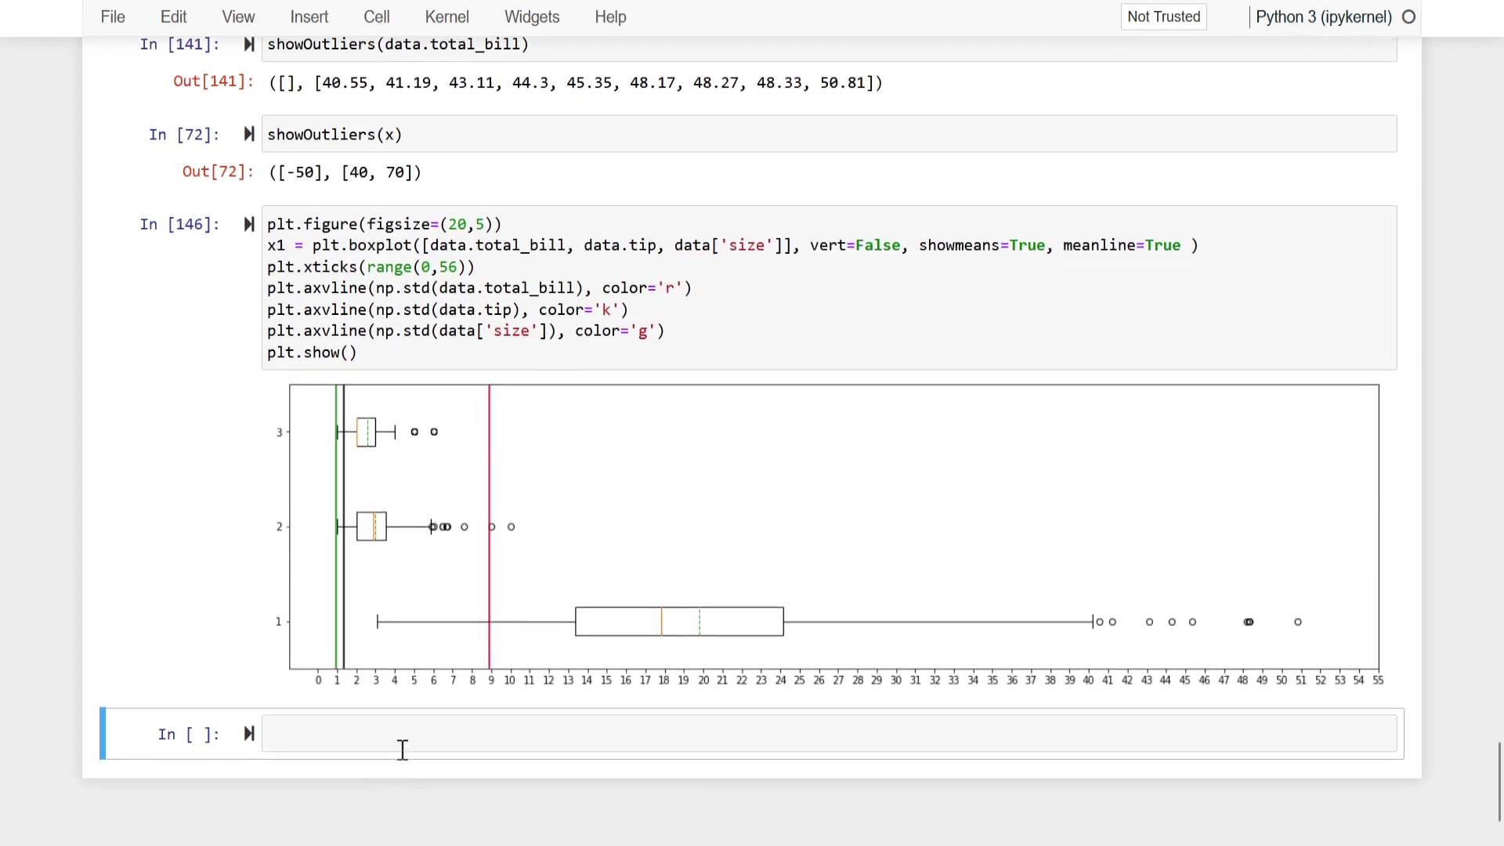
{"action": "left_click", "coordinate": [402, 745]}
{"action": "type", "text": "dat."}
{"action": "key", "text": "BackSpace"}
{"action": "key", "text": "BackSpace"}
{"action": "key", "text": "BackSpace"}
{"action": "key", "text": "BackSpace"}
{"action": "type", "text": "dat["}
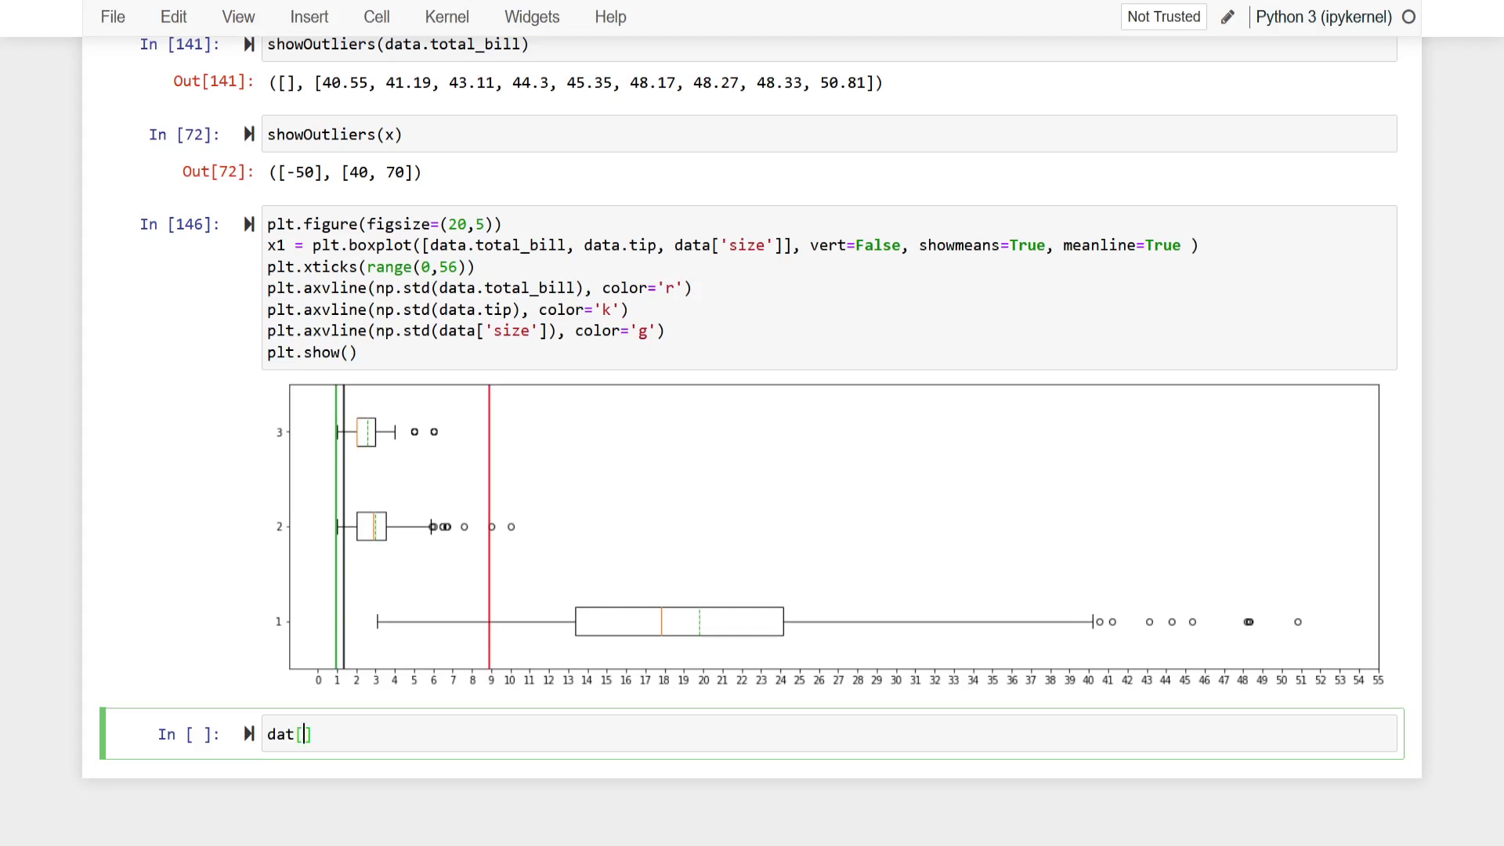
{"action": "key", "text": "BackSpace"}
{"action": "key", "text": "BackSpace"}
{"action": "key", "text": "BackSpace"}
{"action": "key", "text": "BackSpace"}
List the distinct values of the size column by running np.unique(data['size']) in the empty last cell.
{"action": "type", "text": "np."}
{"action": "type", "text": "uni"}
{"action": "type", "text": "que(data["}
{"action": "type", "text": "'size"}
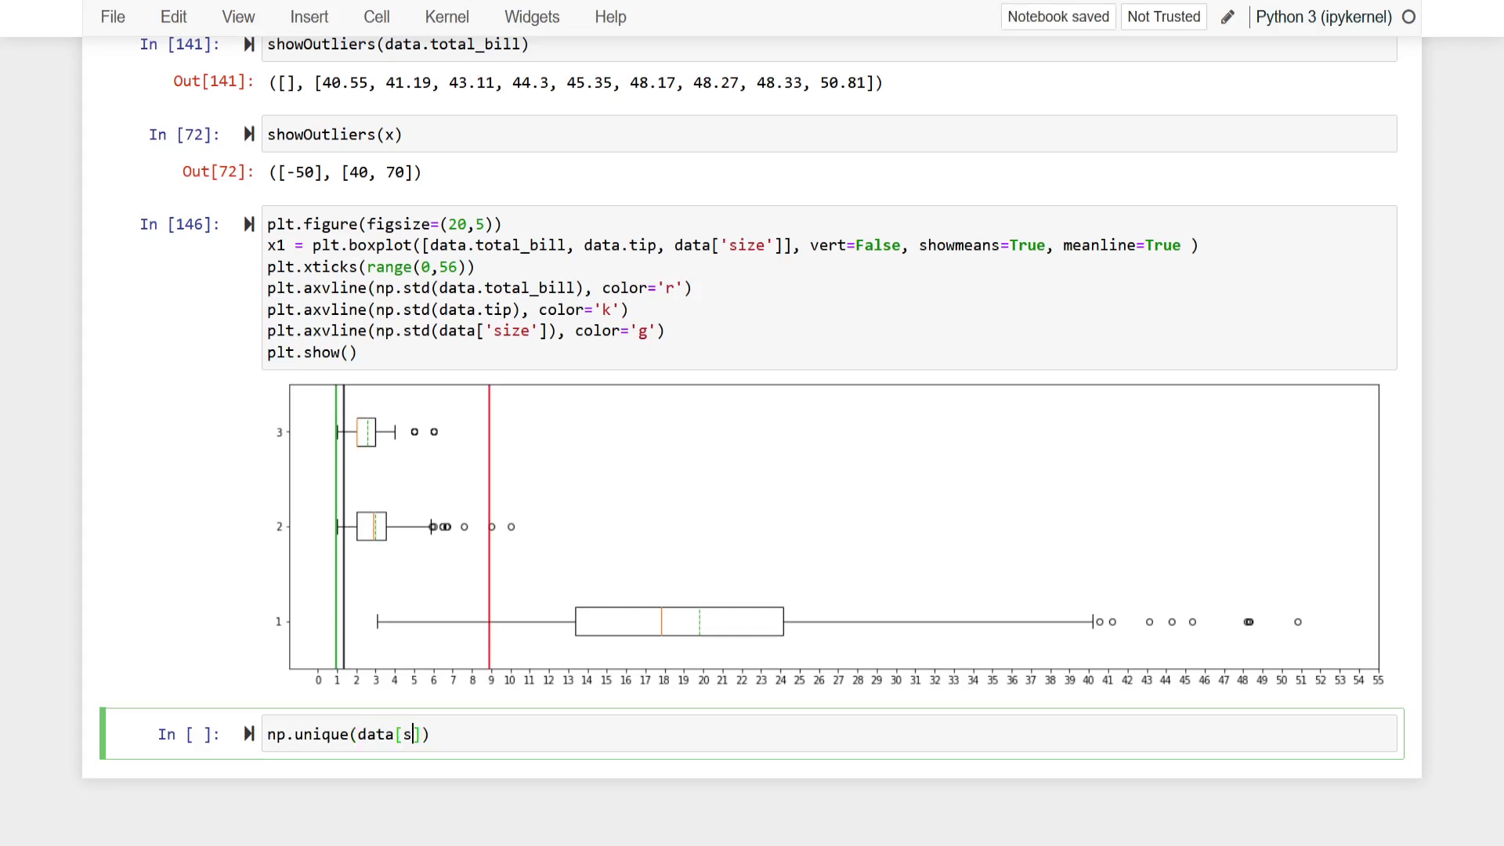
{"action": "key", "text": "shift+Return"}
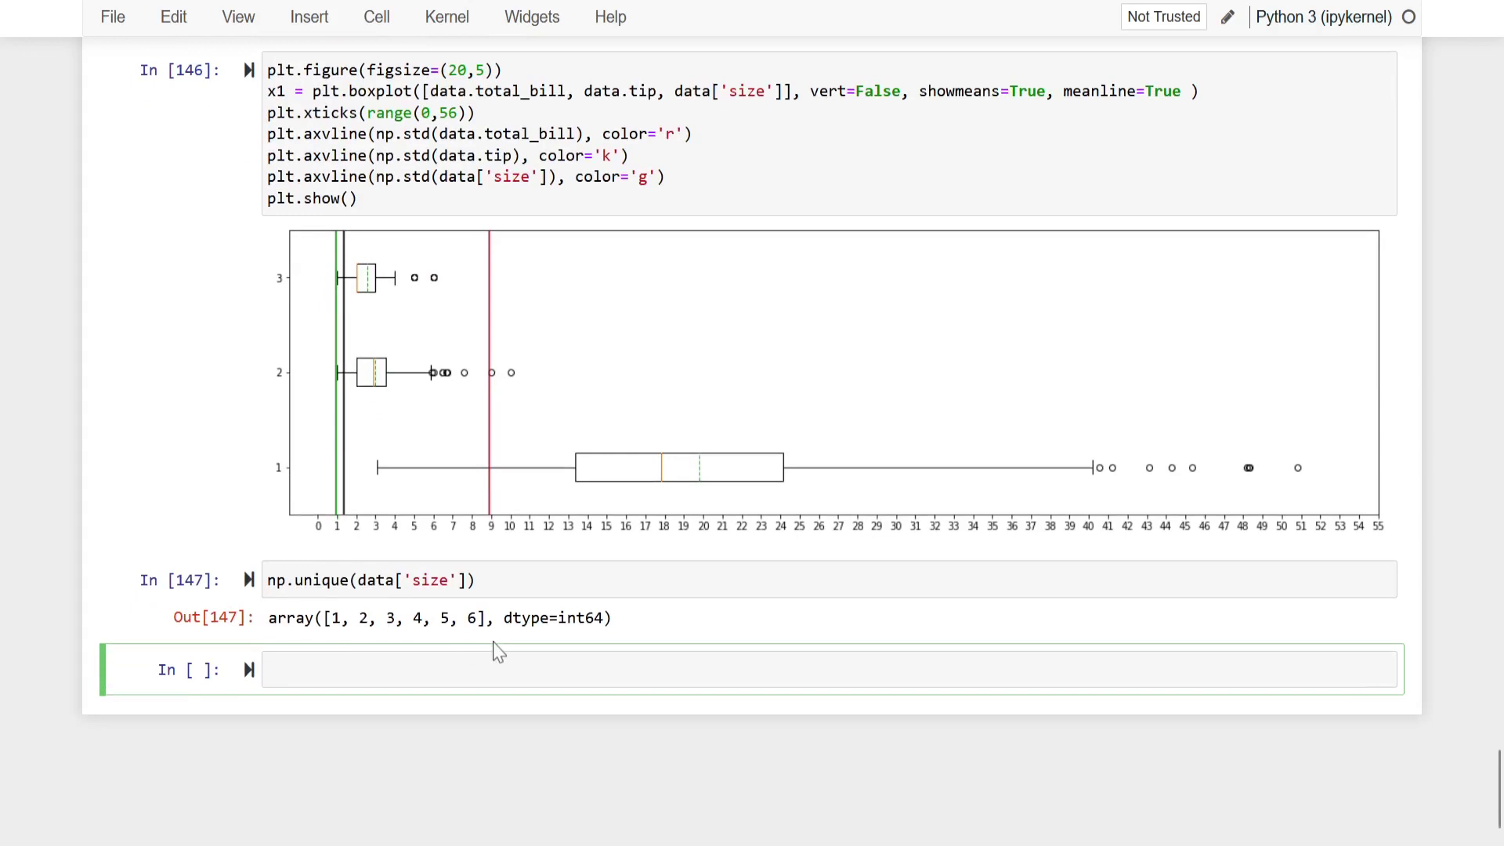
Review the earlier total_bill box plot and the tips data table, and return to the three-column box plot.
{"action": "scroll", "coordinate": [495, 650], "scroll_direction": "up", "scroll_amount": 2}
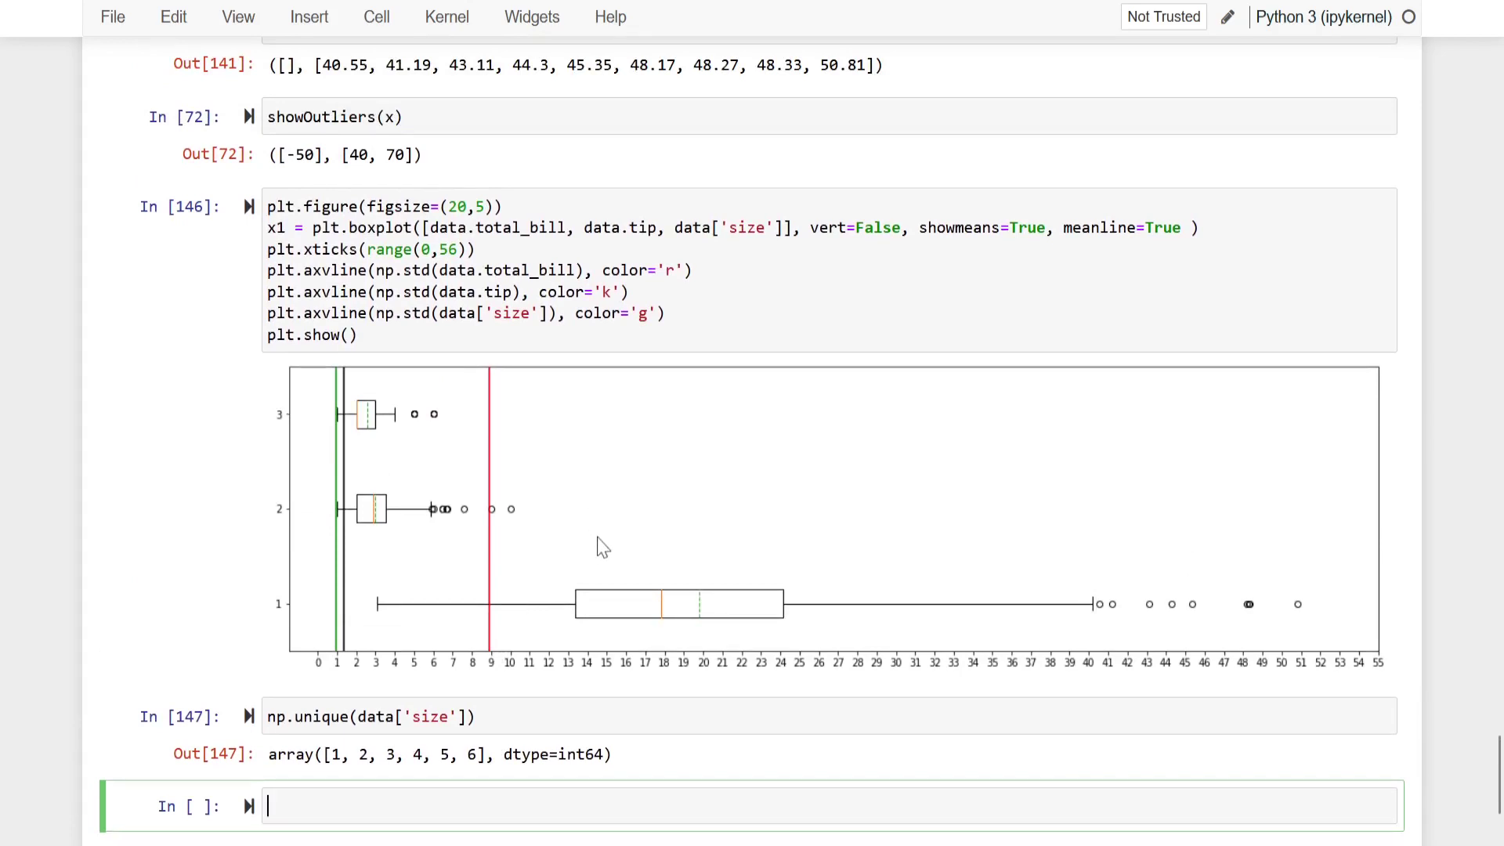
{"action": "scroll", "coordinate": [529, 519], "scroll_direction": "up", "scroll_amount": 10}
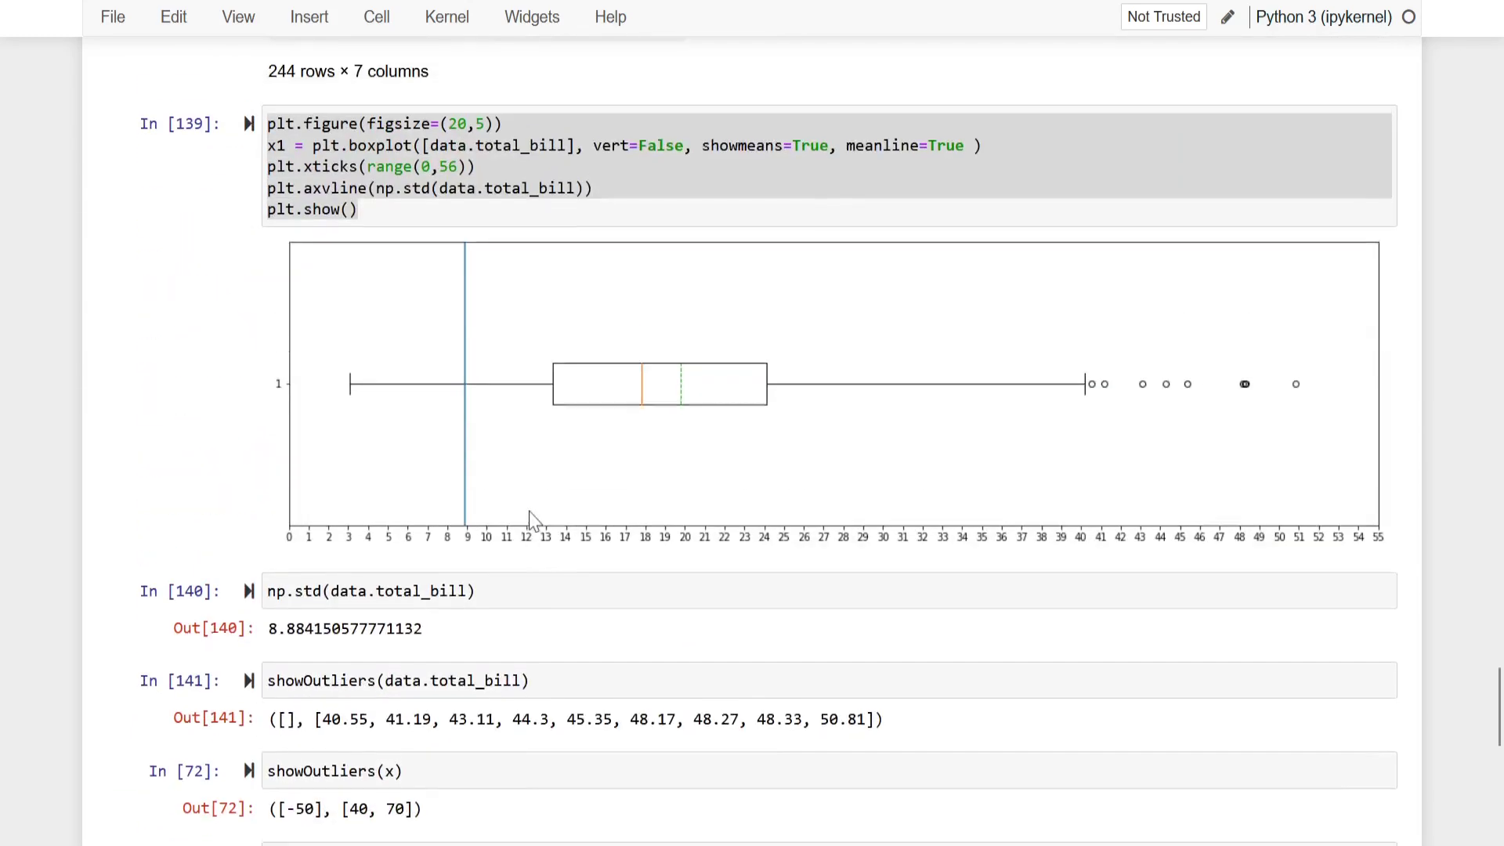
{"action": "scroll", "coordinate": [529, 519], "scroll_direction": "up", "scroll_amount": 7}
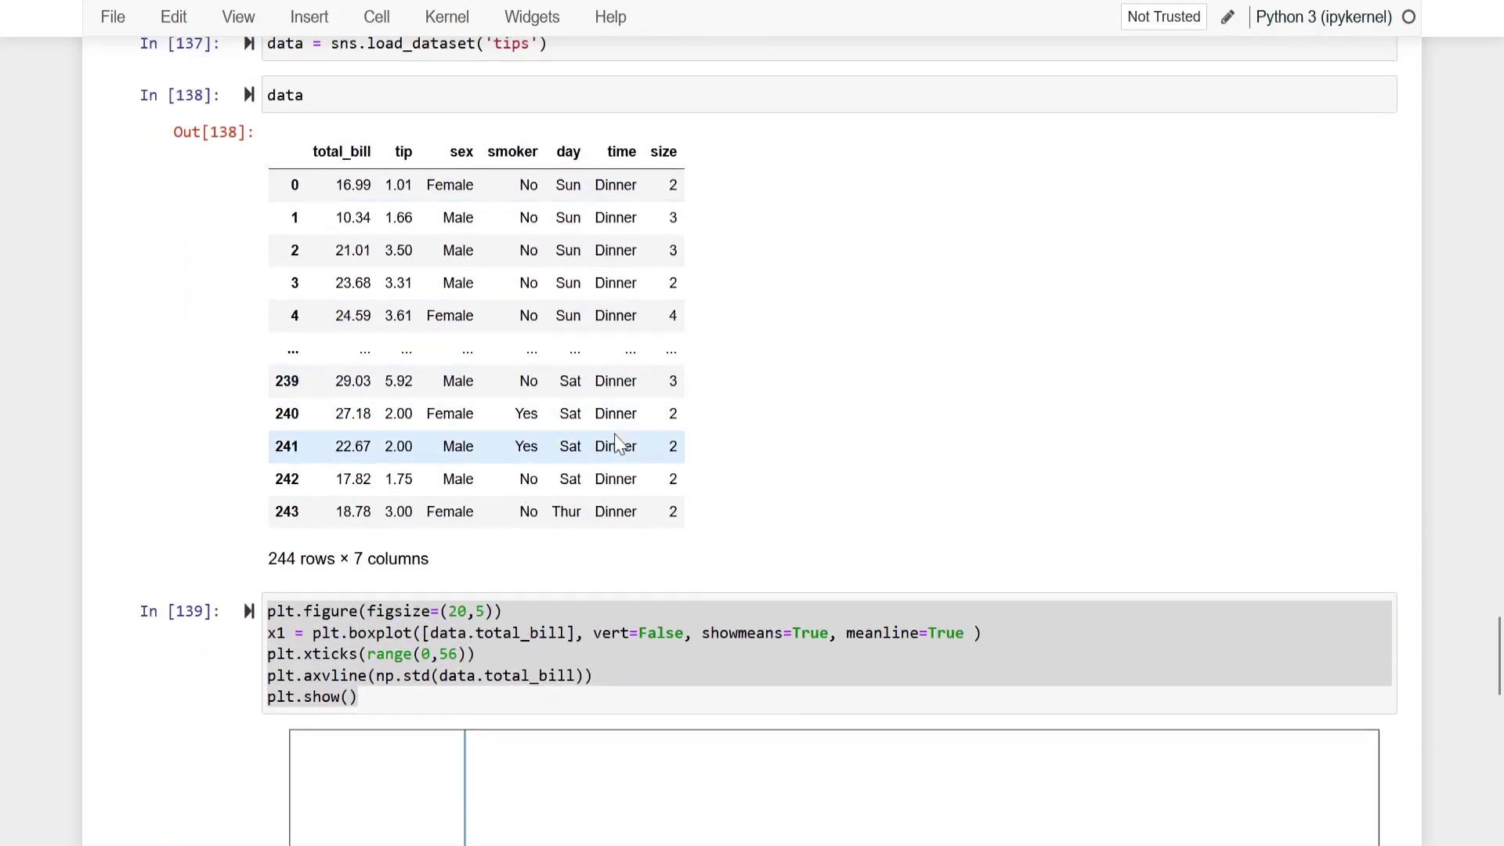
{"action": "scroll", "coordinate": [580, 540], "scroll_direction": "down", "scroll_amount": 17}
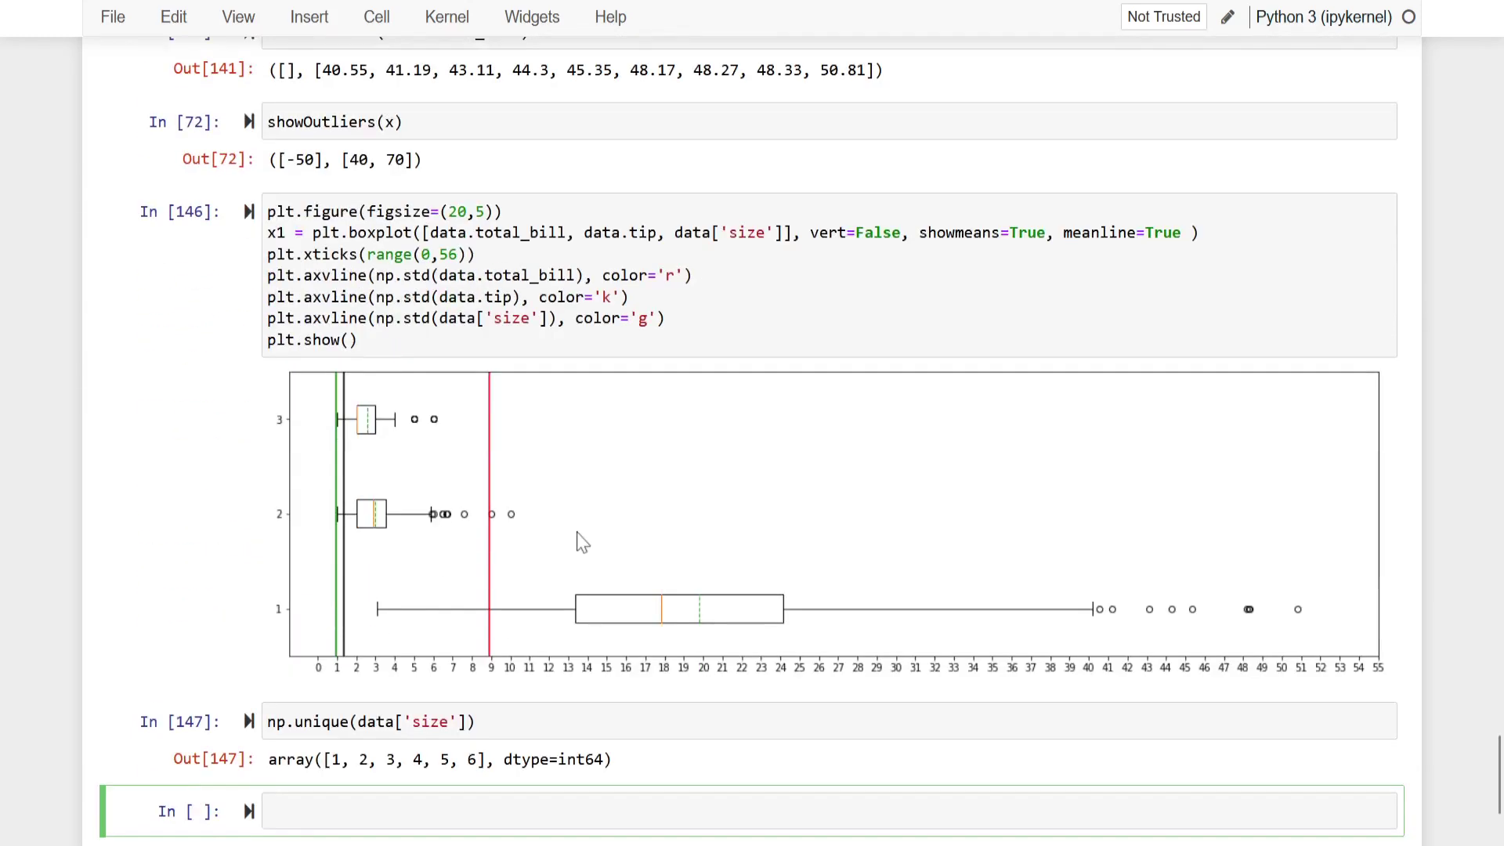